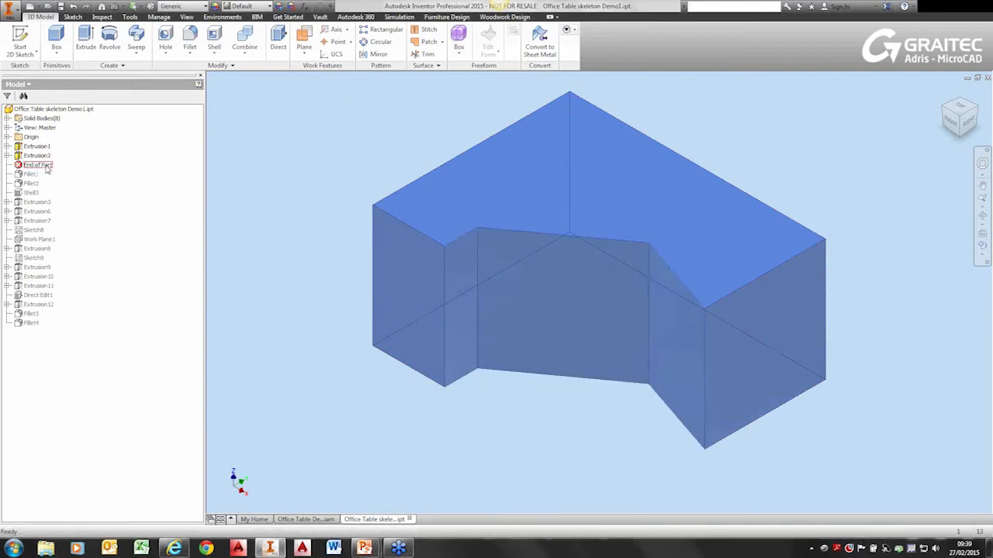
Roll the skeleton part's End of Part marker down past the last fillet and expand its list of solid bodies.
left_click_drag(33, 171, 48, 305)
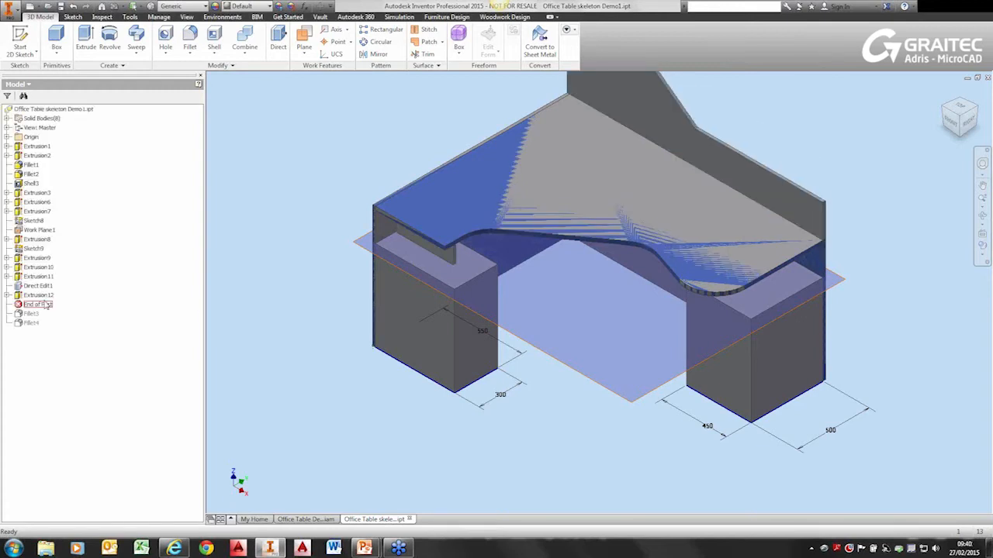
middle_click_drag(272, 233, 245, 293)
left_click_drag(38, 304, 40, 327)
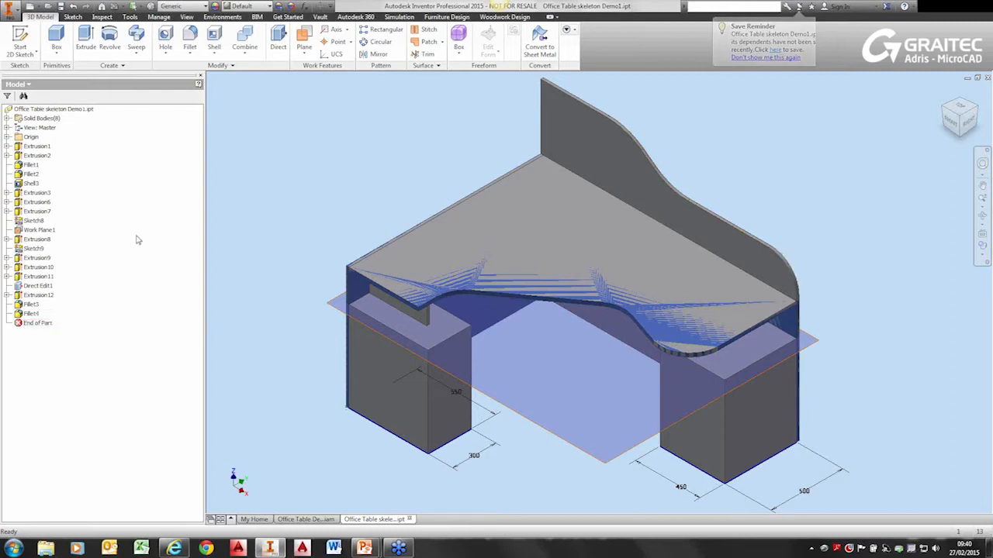
left_click(7, 119)
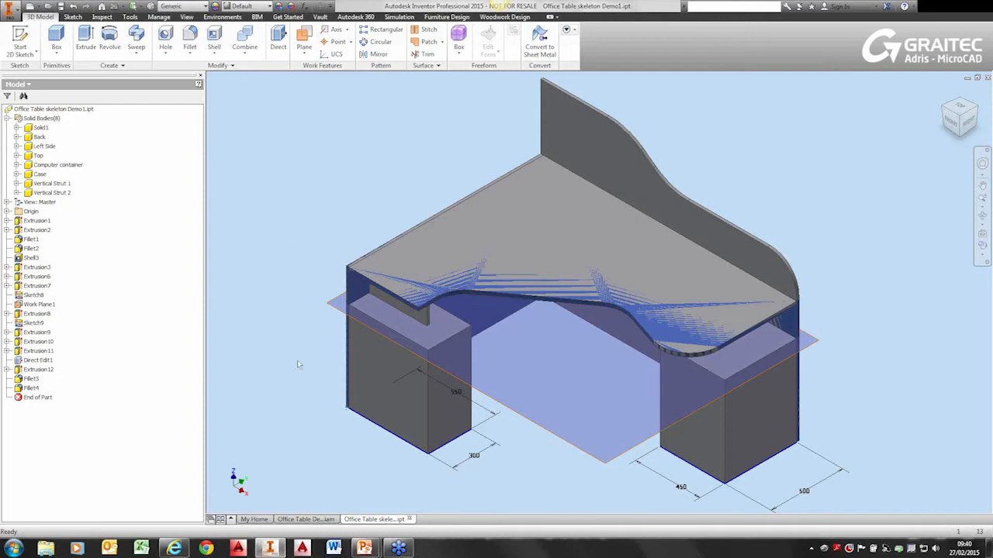
Switch to the Office Table Demo2.iam assembly and display the Woodwork Design tools.
left_click(305, 519)
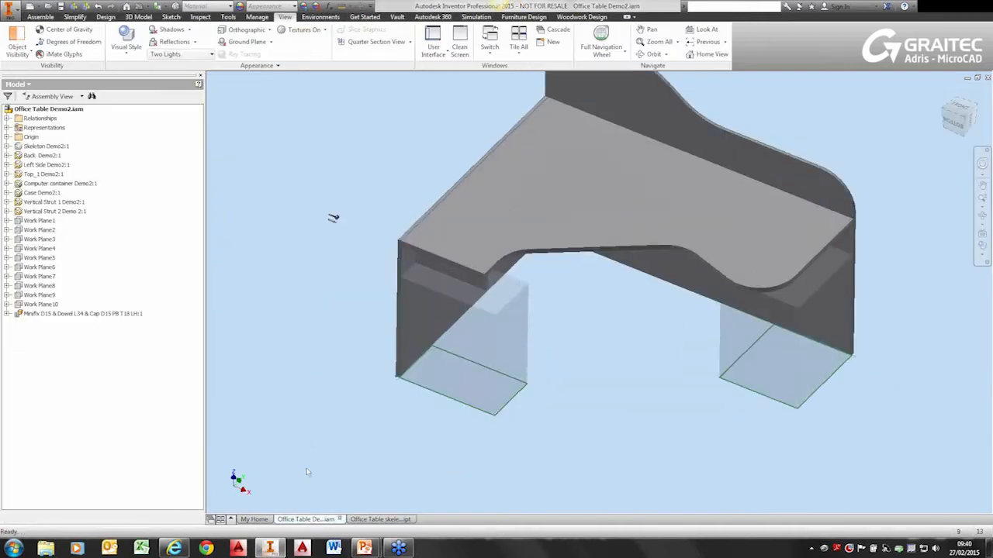
scroll(299, 164, "up", 3)
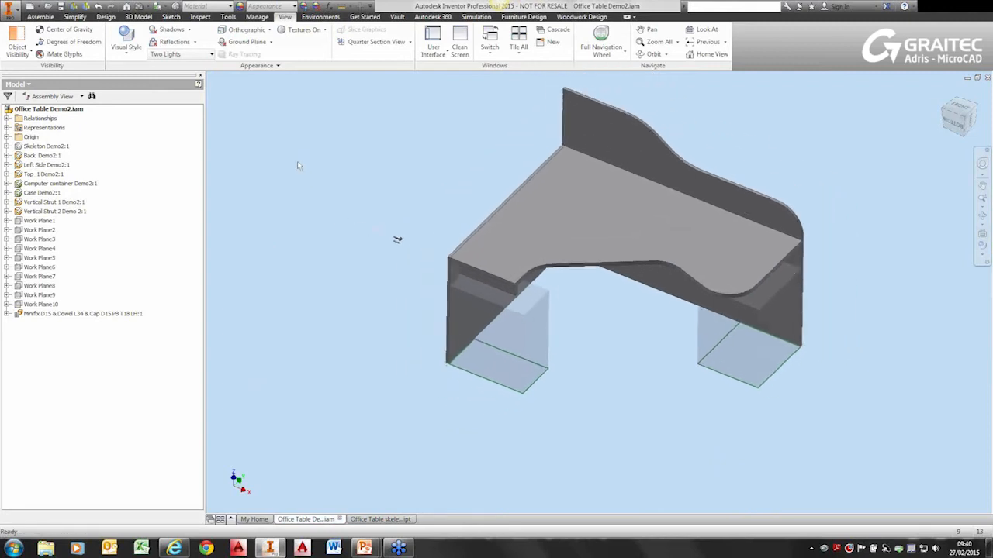
left_click(581, 17)
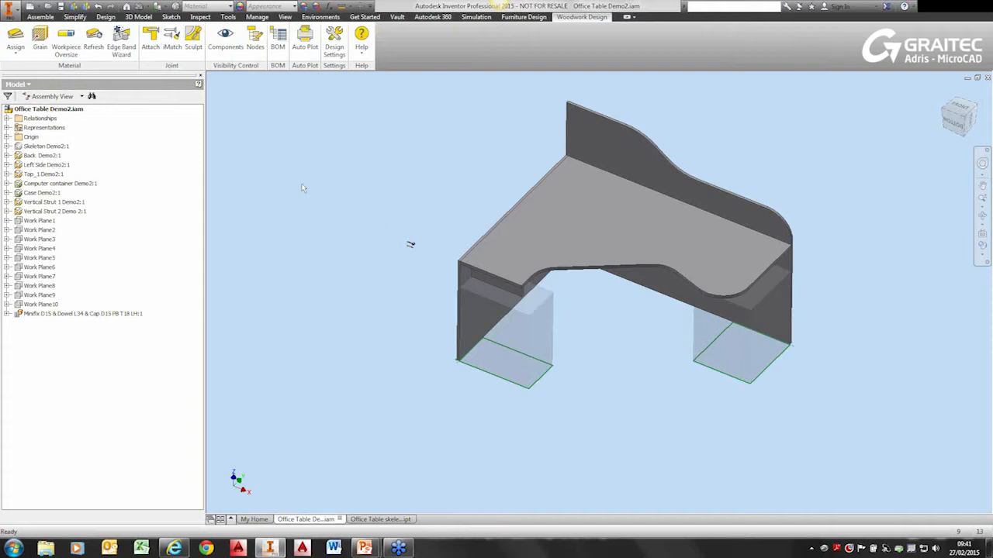
middle_click_drag(367, 177, 315, 181)
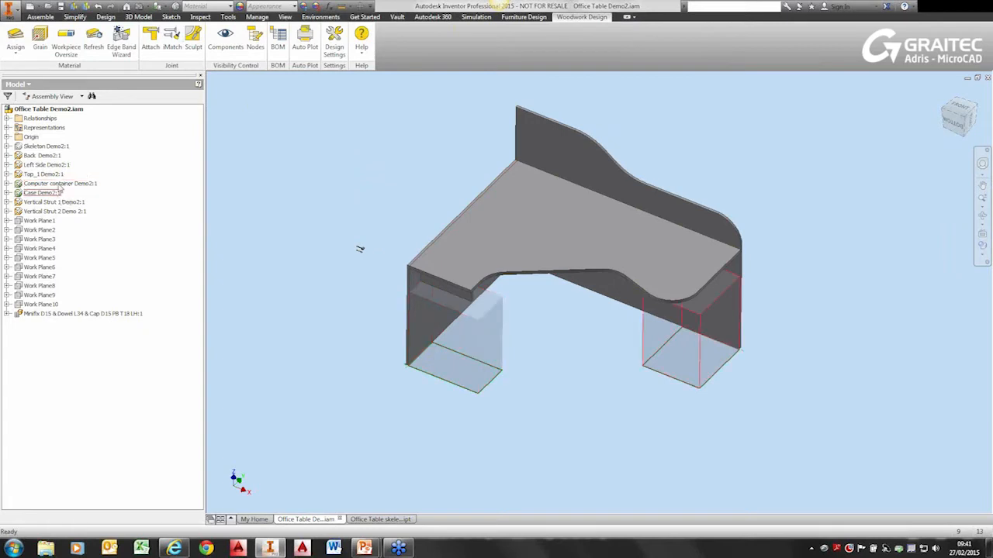
Start an iCopy using CS .iam from the iCopy1 Case folder as source, resolving its texture link with InvisibleBody&.bmp.
left_click(44, 18)
left_click(211, 65)
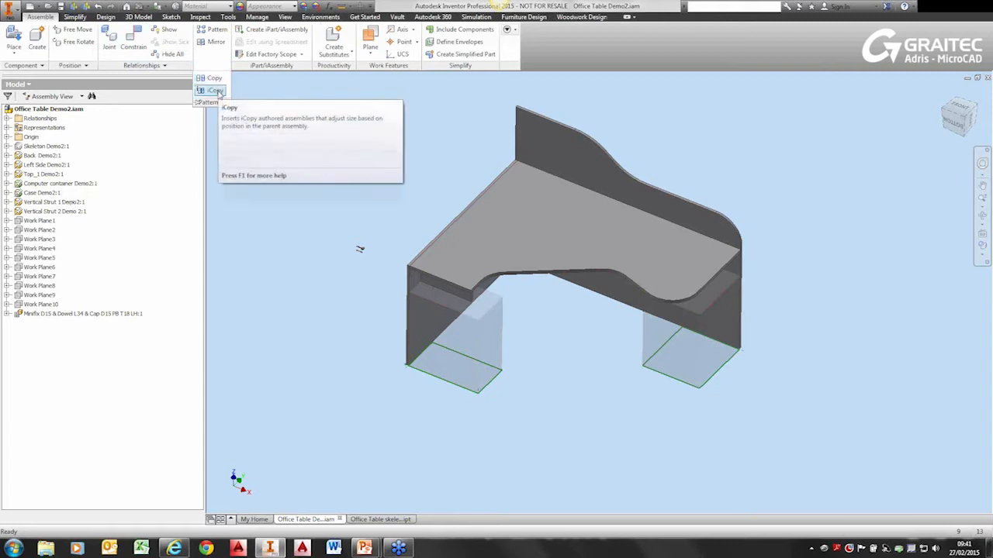
left_click(214, 91)
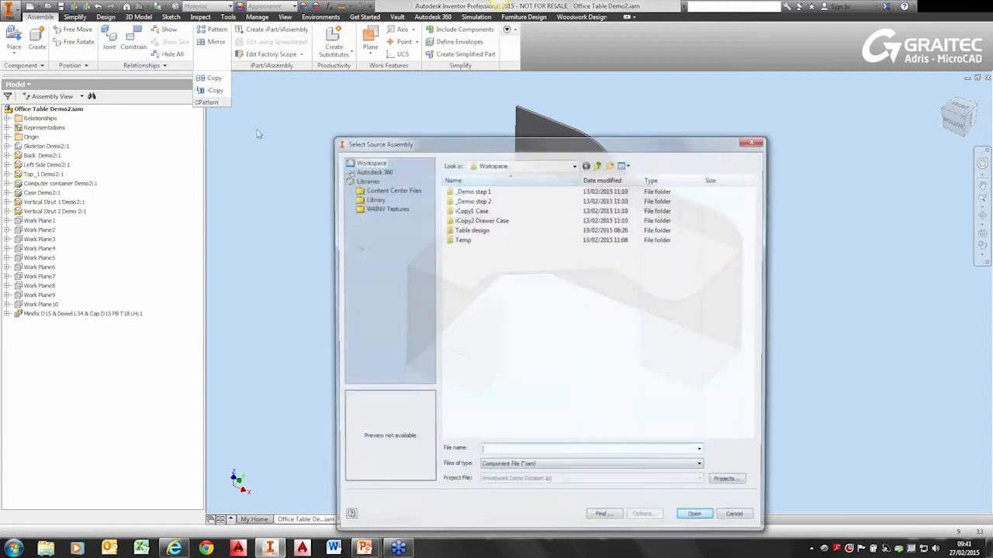
left_click(475, 211)
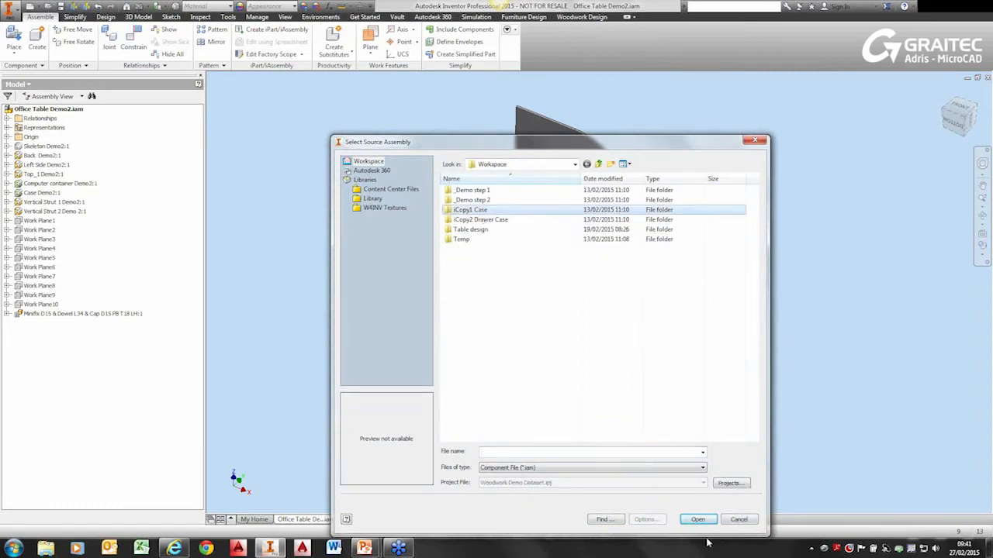
double_click(471, 210)
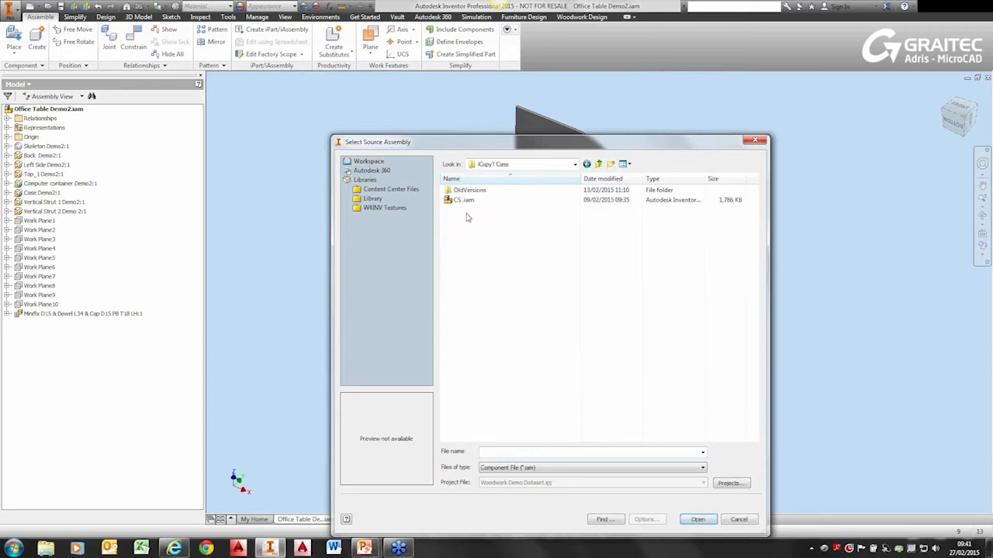
left_click(464, 200)
left_click(698, 519)
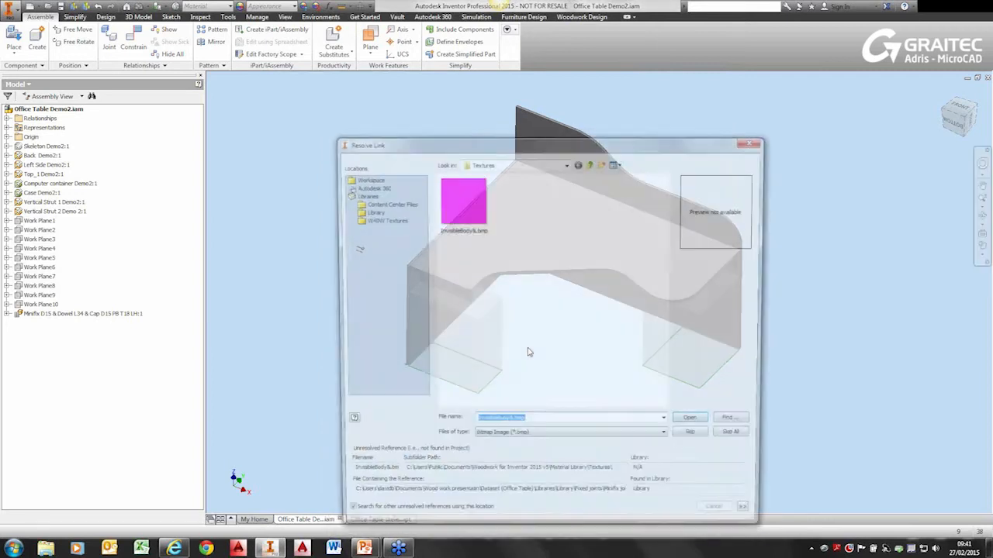
left_click(692, 426)
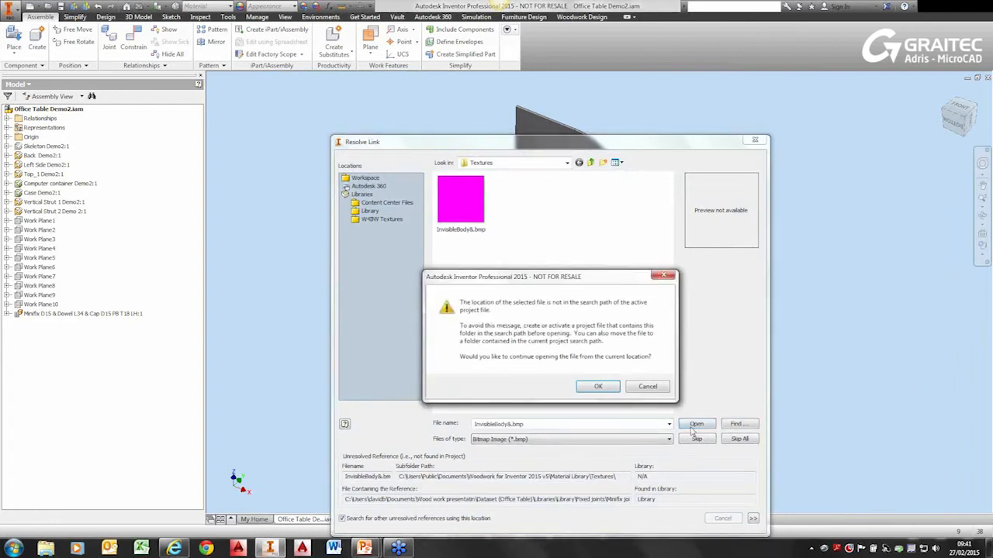
left_click(605, 390)
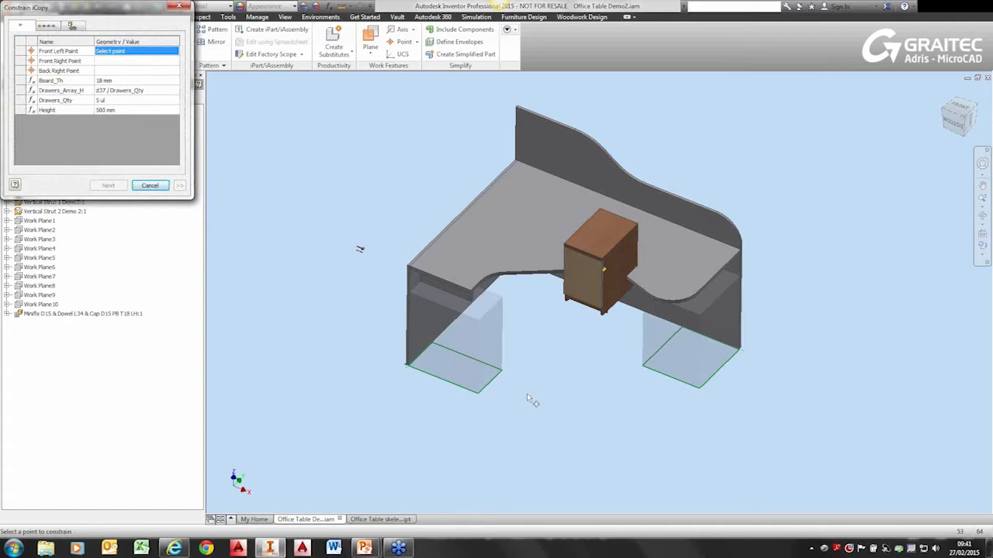
Constrain the cabinet's front left, front right and back right points to the base sketch corners of the computer container.
scroll(508, 420, "up", 3)
scroll(465, 400, "down", 2)
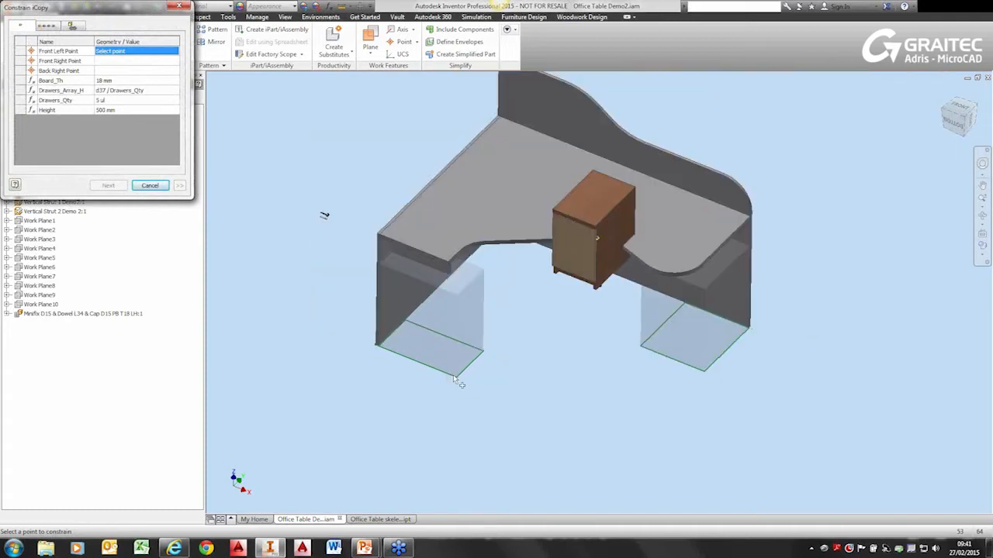
left_click(454, 377)
mouse_move(475, 390)
middle_mouse_down("shift")
mouse_move(618, 425)
mouse_move(613, 475)
middle_mouse_up("shift")
scroll(624, 438, "up", 5)
left_click(611, 486)
scroll(452, 373, "down", 4)
middle_click_drag(447, 366, 466, 346, "shift")
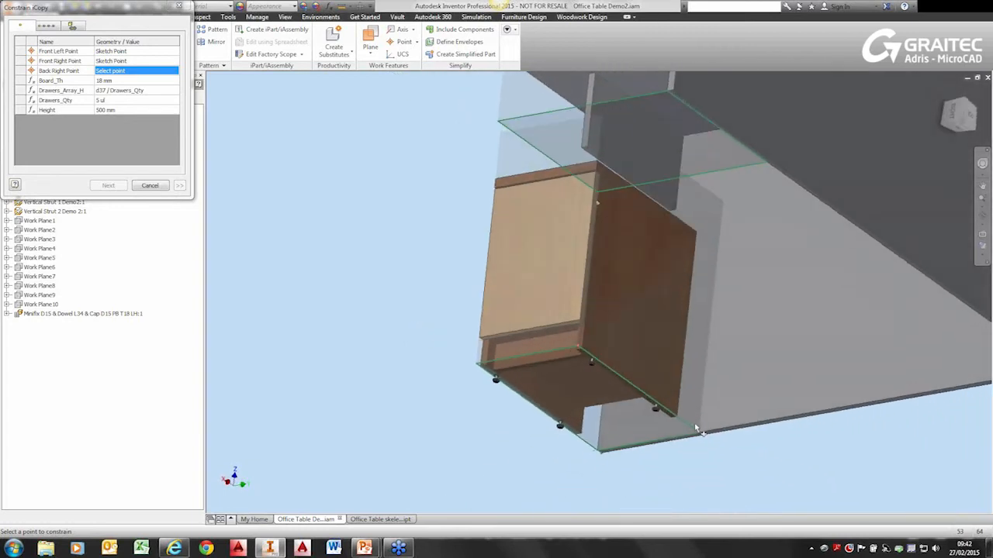
scroll(696, 429, "up", 3)
left_click(701, 440)
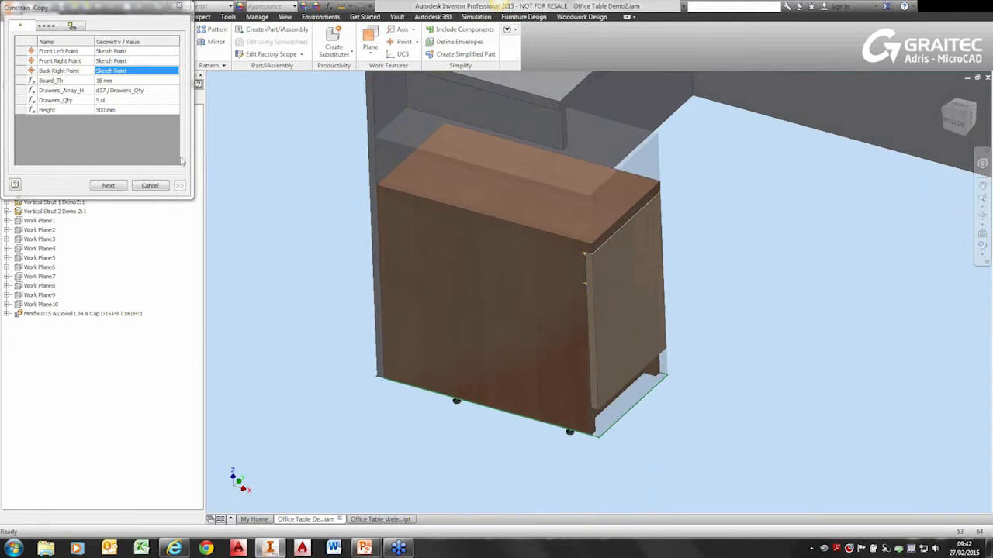
Set the cabinet iCopy's Height to 630 mm, proceed to the component list and resolve the CB.jpg texture link.
left_click(121, 111)
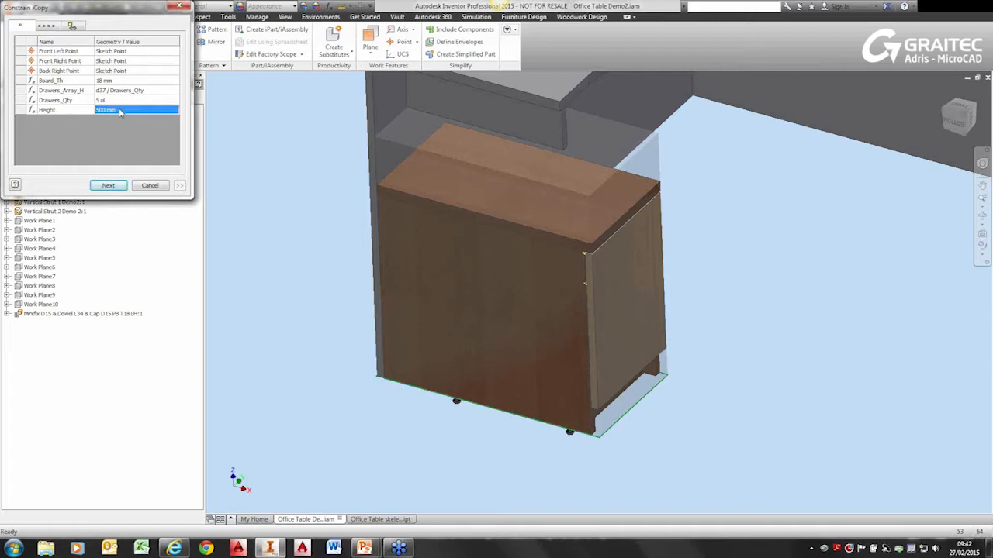
type("630")
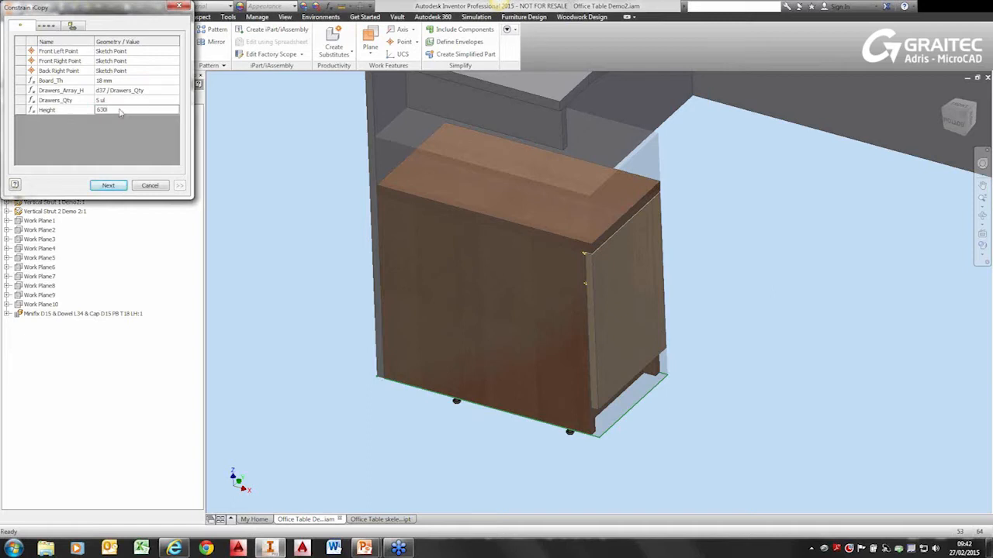
left_click(110, 186)
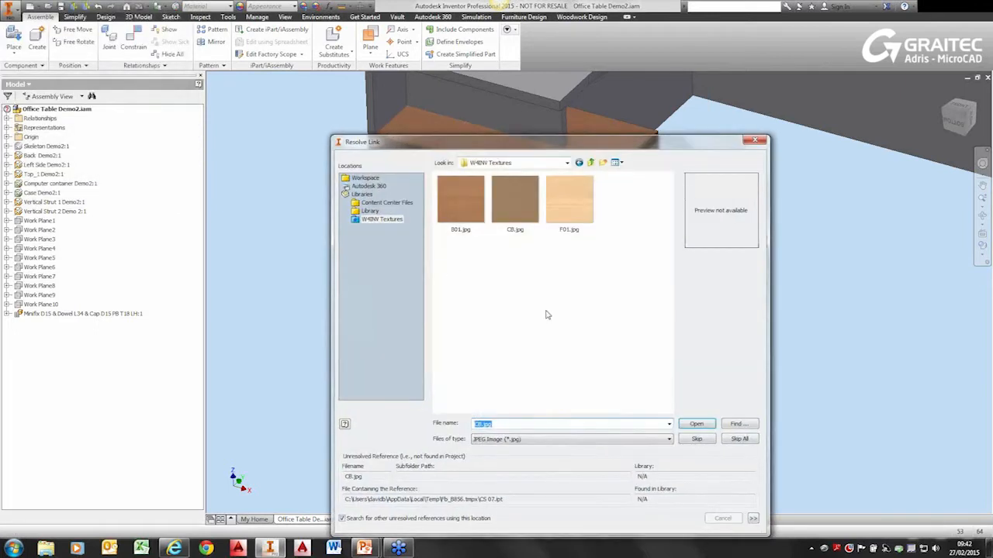
left_click(695, 424)
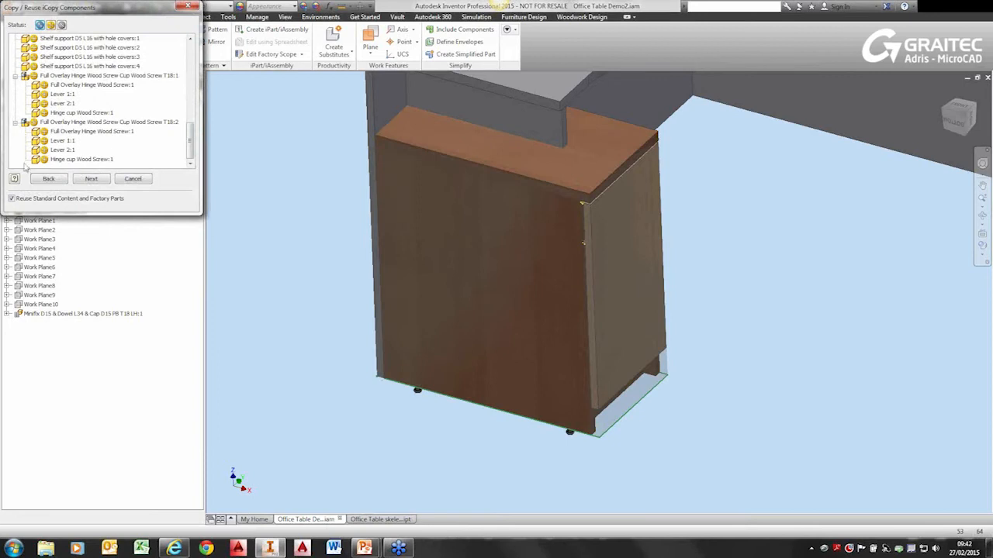
Keep the component copy settings, enable the file name prefix D_ and generate the cabinet iCopy.
left_click(93, 180)
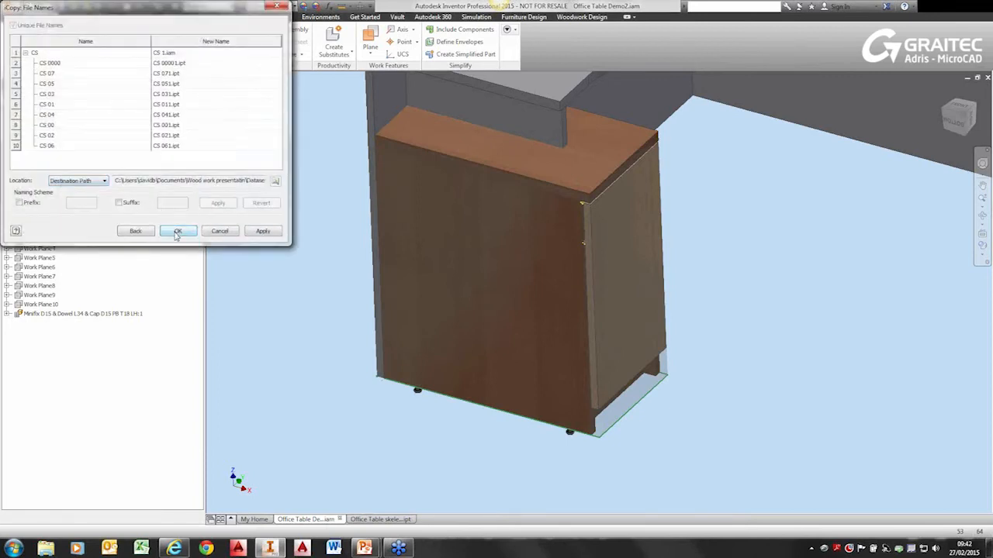
left_click(19, 202)
type("D_")
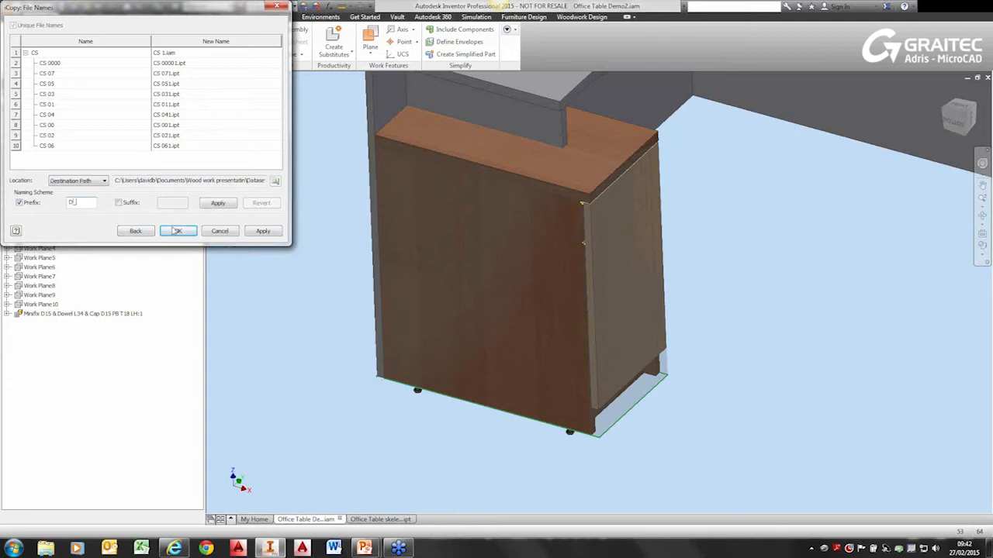
left_click(178, 231)
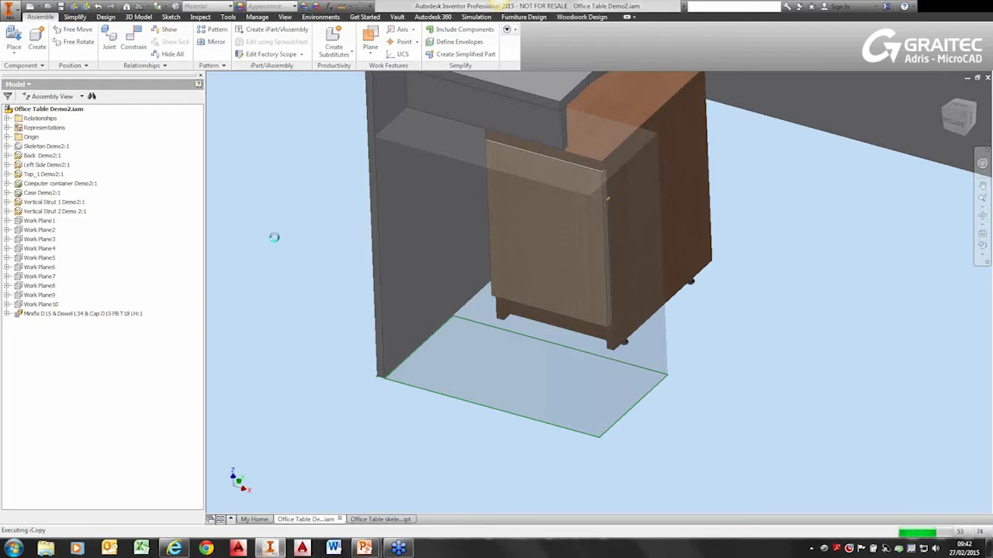
Hide the Computer container Demo2 component.
right_click(69, 188)
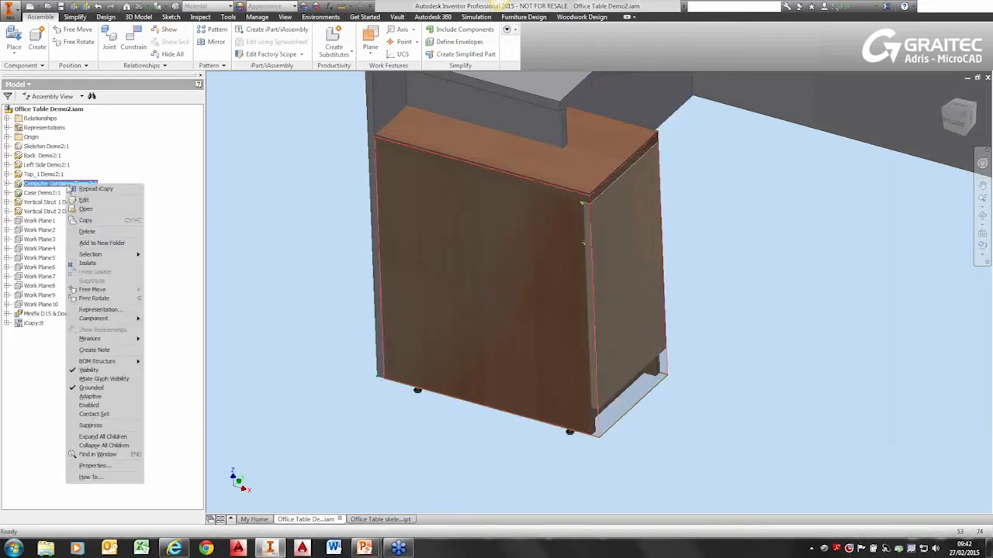
left_click(111, 375)
scroll(347, 272, "down", 3)
middle_click_drag(346, 272, 207, 298)
scroll(349, 288, "down", 3)
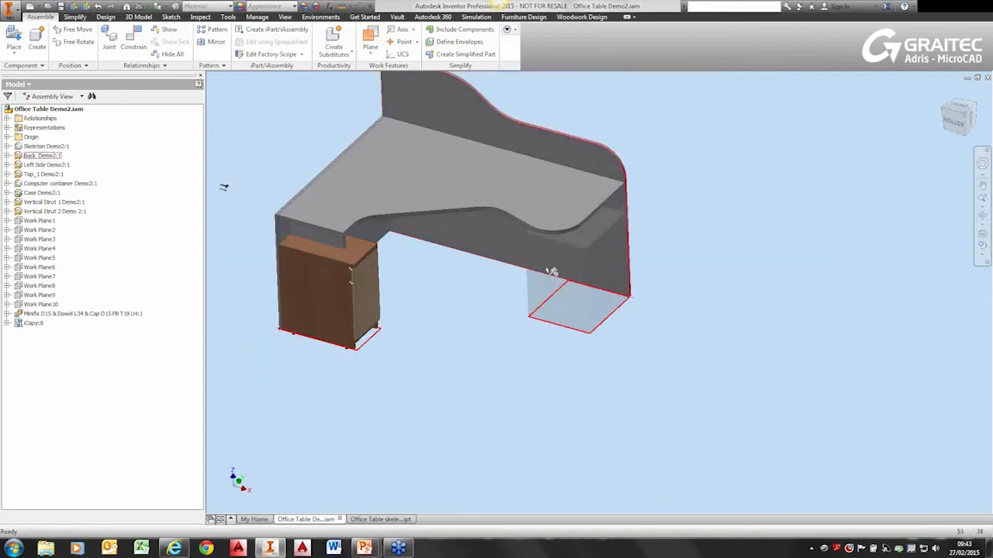
middle_click_drag(482, 260, 521, 254)
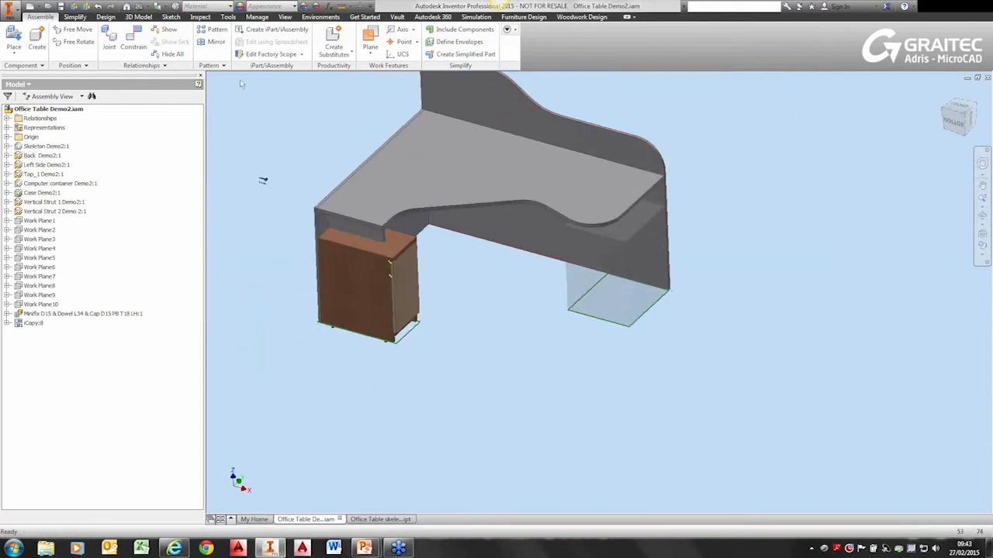
Start another iCopy using DRC .iam from the iCopy2 Drawer Case folder as the source assembly.
left_click(211, 65)
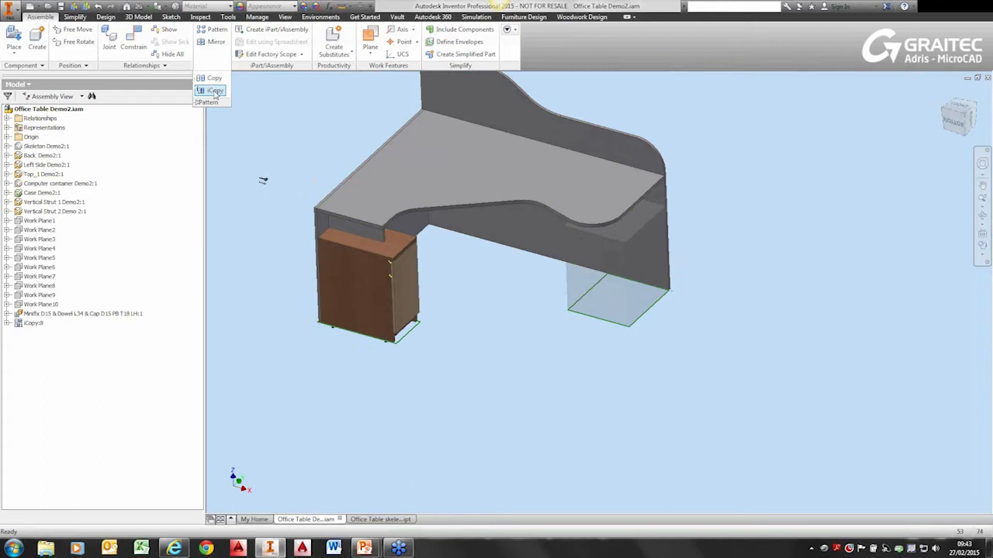
left_click(215, 91)
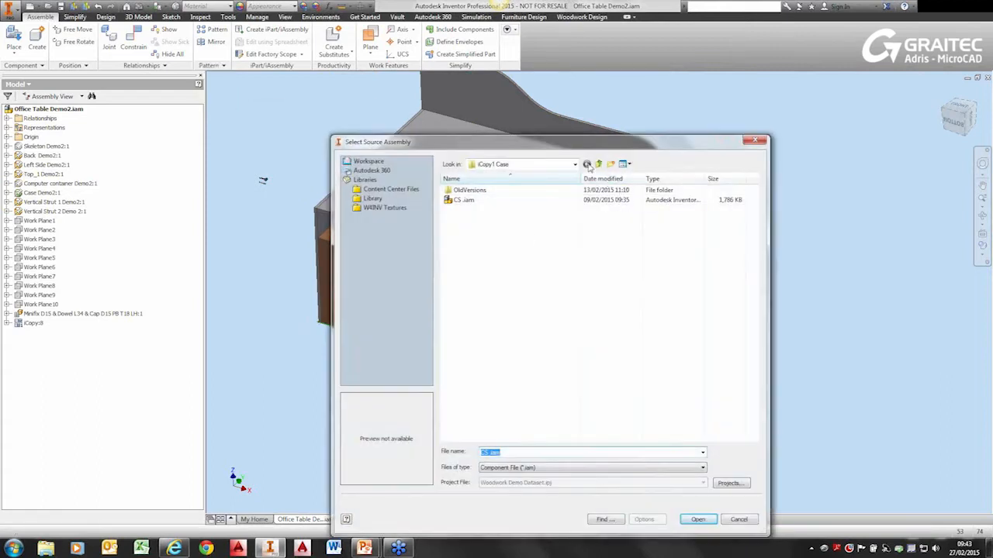
left_click(587, 165)
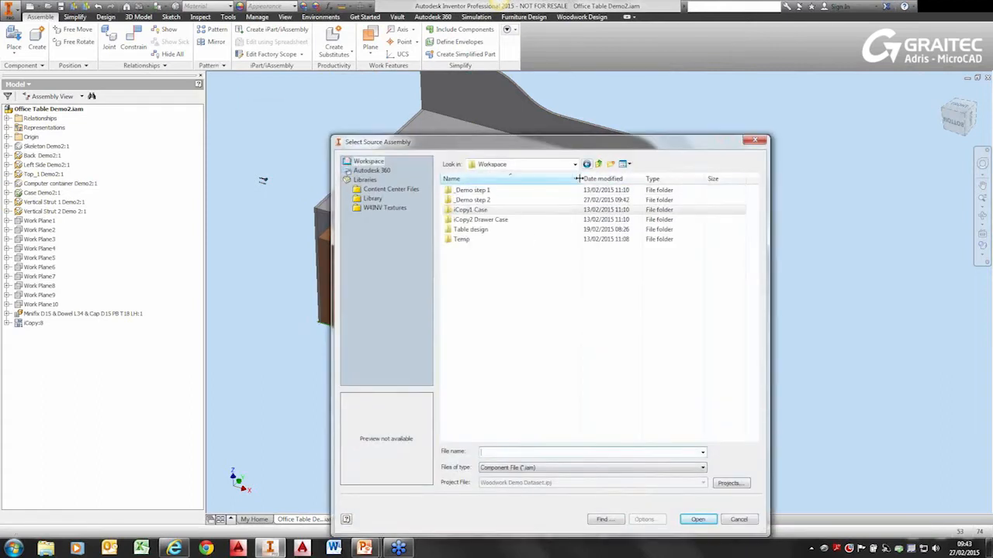
double_click(489, 221)
left_click(487, 221)
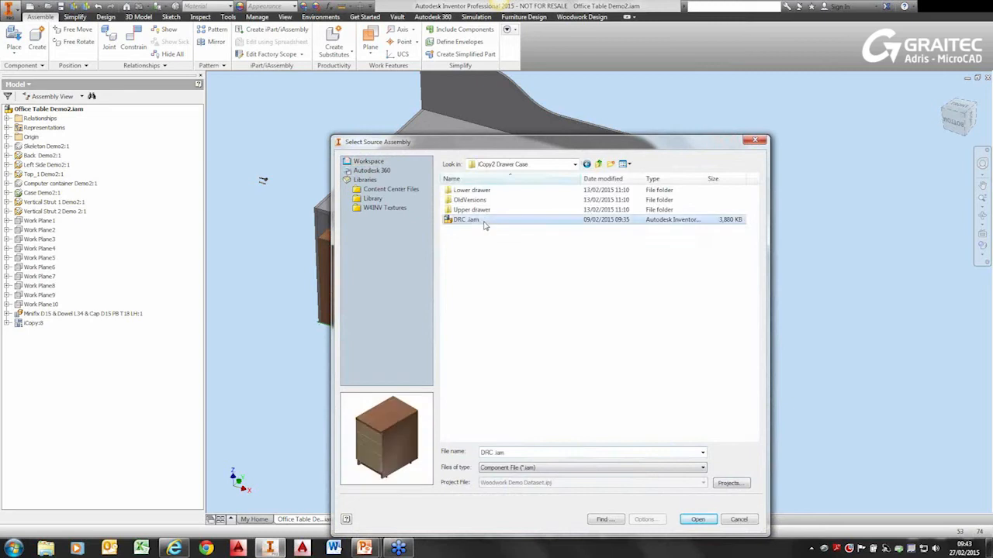
left_click(698, 519)
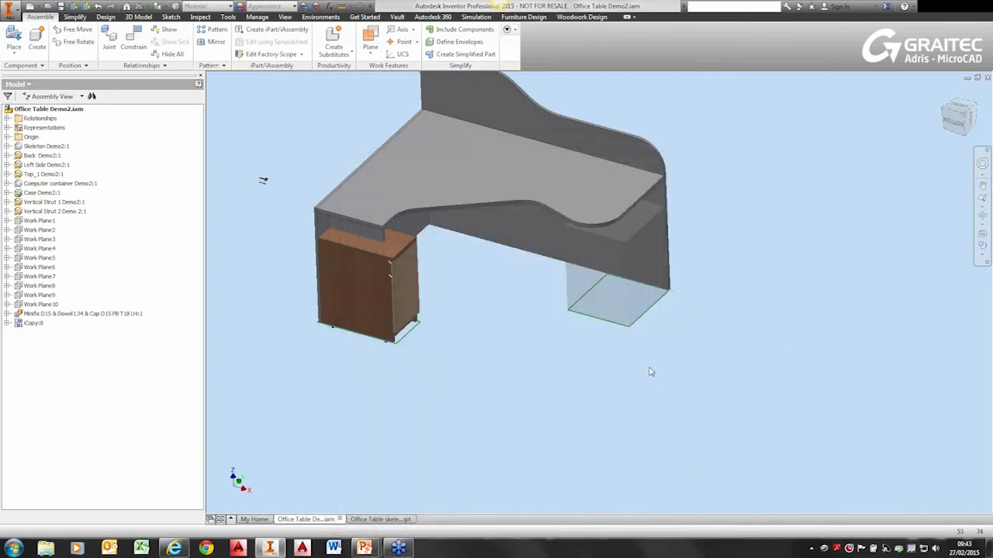
left_click(450, 299)
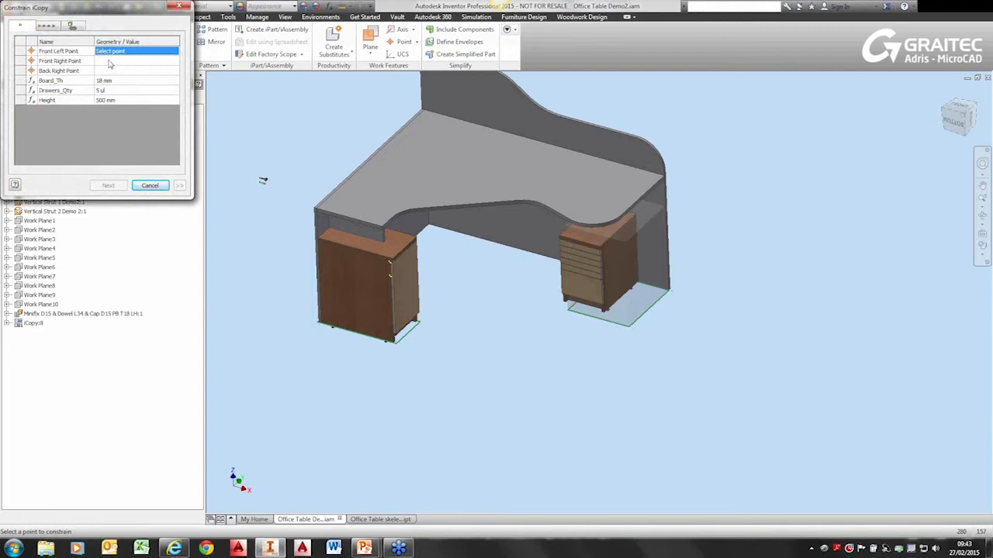
Constrain the drawer case iCopy's Front Left, Front Right and Back Right points to the matching base corners of the case envelope.
scroll(520, 345, "up", 5)
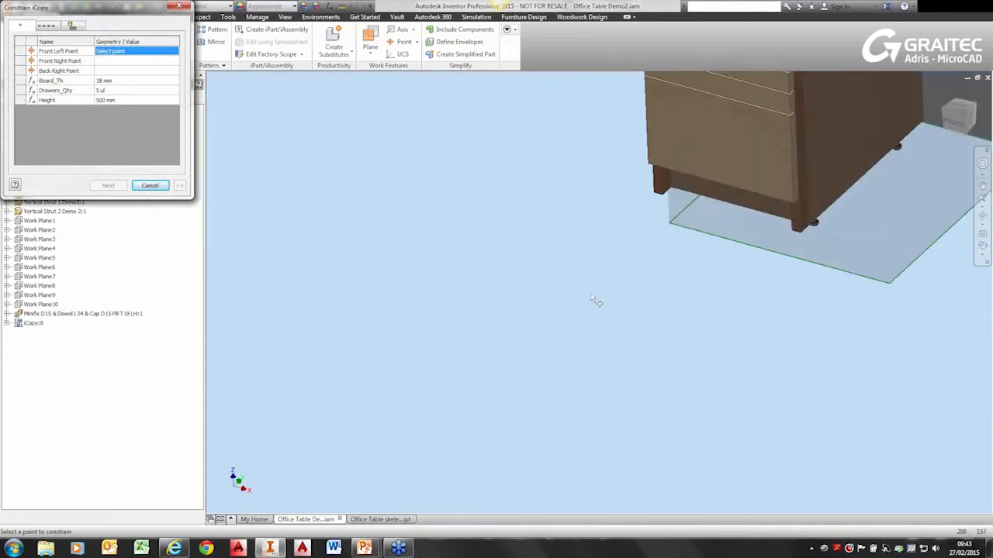
left_click(666, 231)
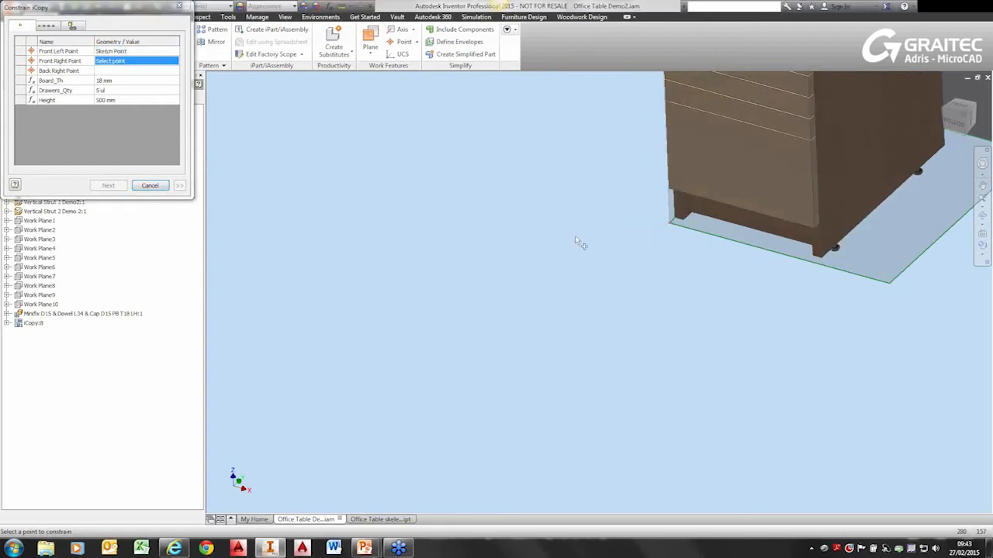
scroll(524, 243, "down", 3)
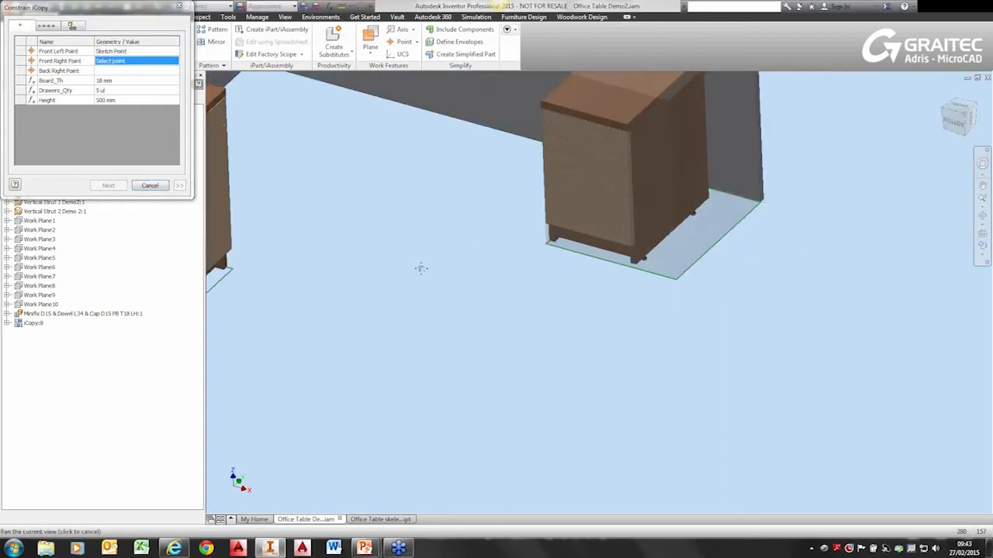
left_click(651, 285)
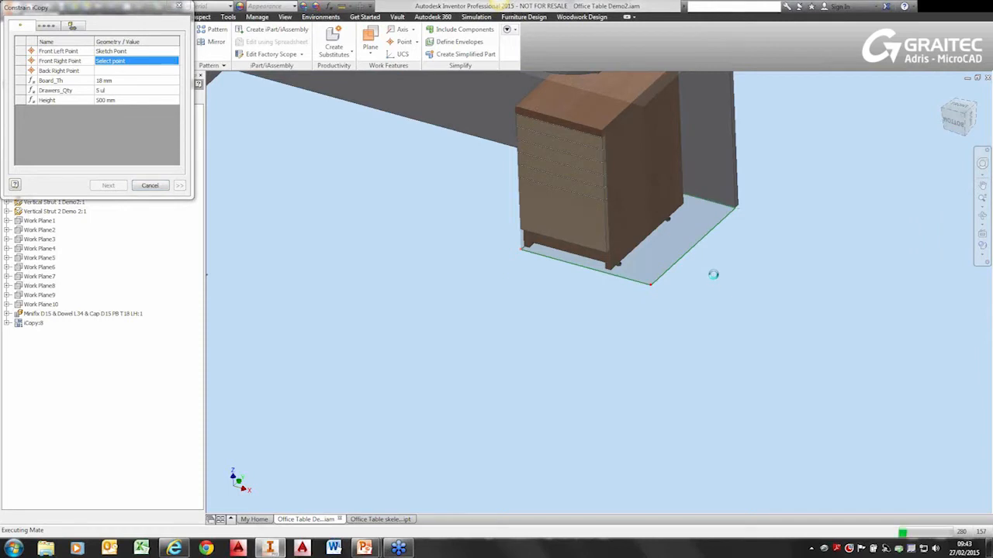
scroll(714, 277, "up", 5)
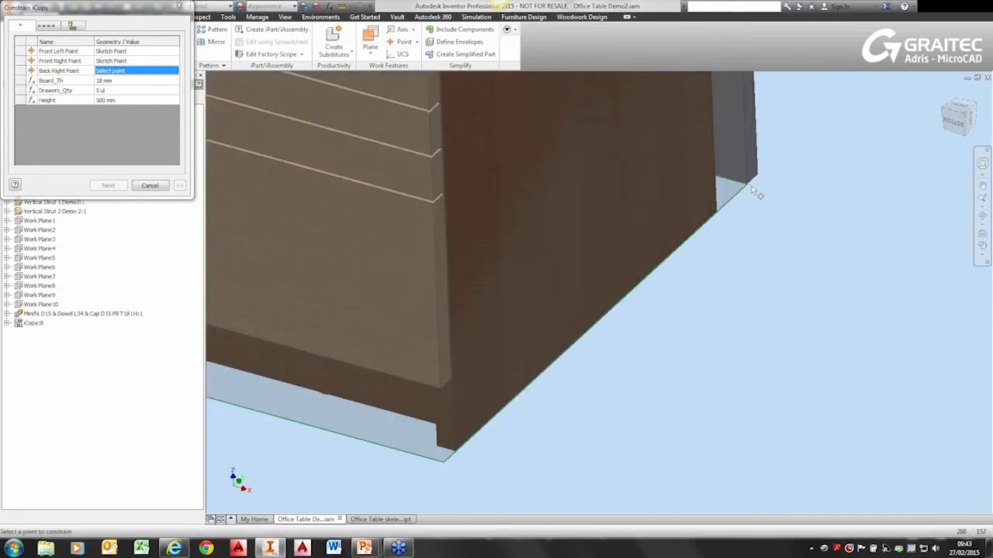
left_click(749, 187)
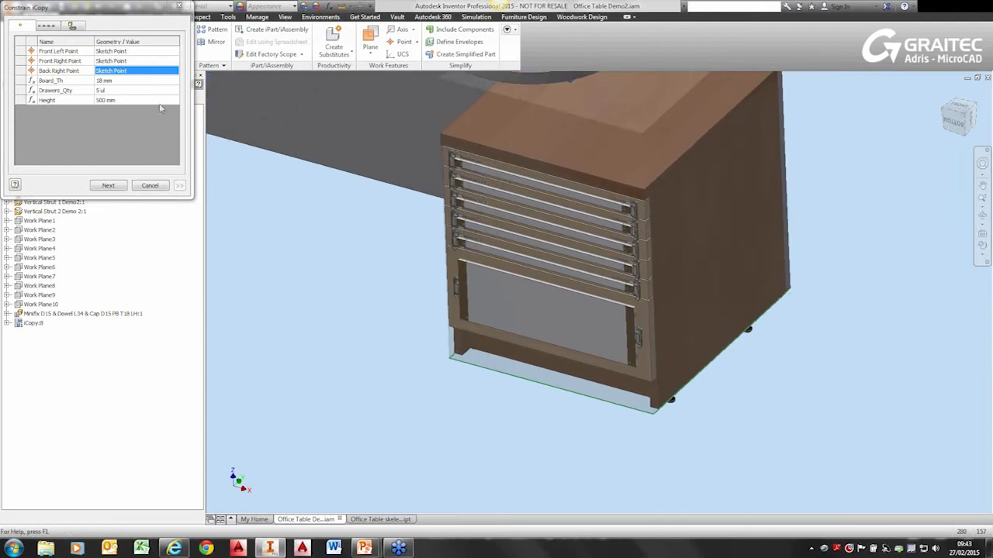
Set the drawer case iCopy's Drawers_Qty to 3 and its Height to 630 mm.
left_click(121, 92)
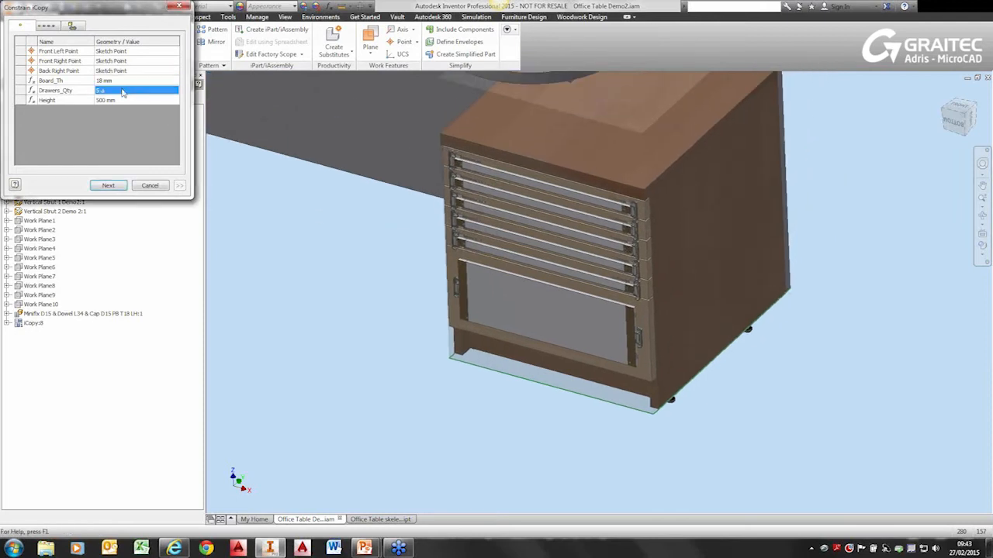
type("3")
left_click(118, 100)
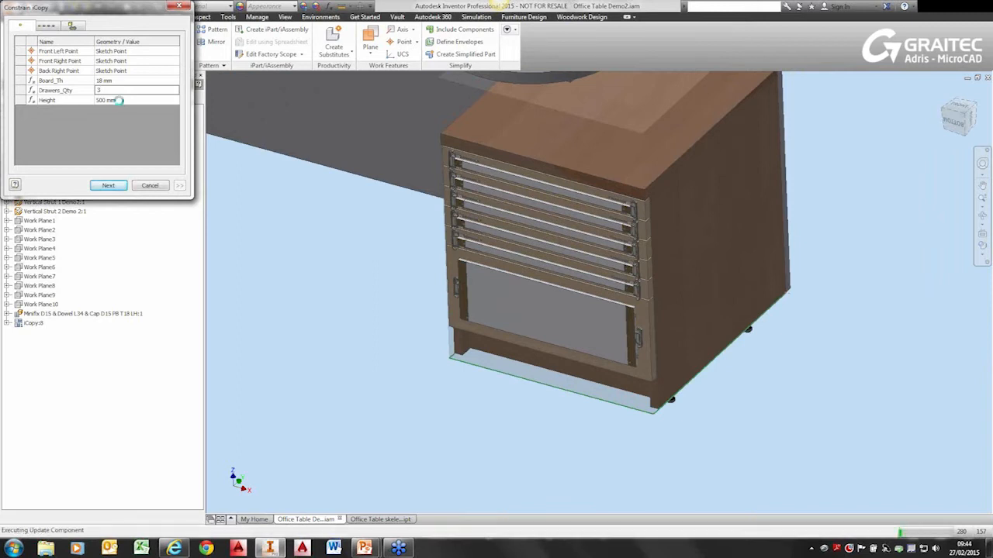
left_click(106, 101)
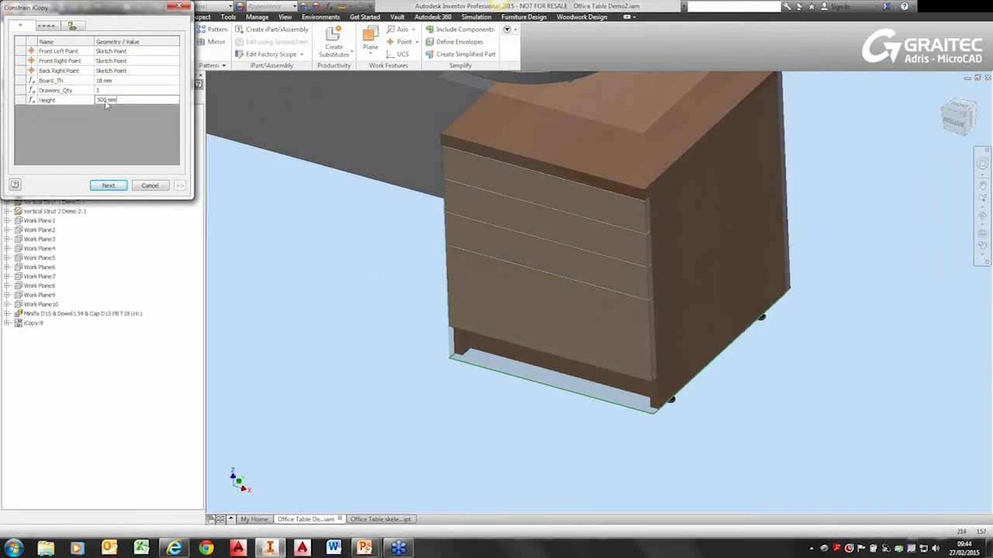
left_click_drag(106, 103, 95, 105)
type("63")
left_click(105, 90)
left_click(112, 91)
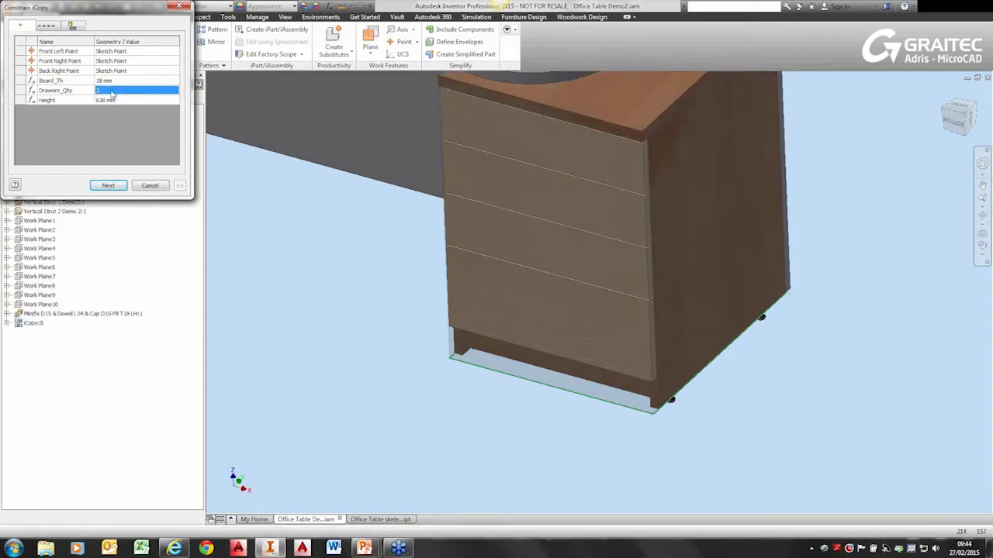
left_click(110, 90)
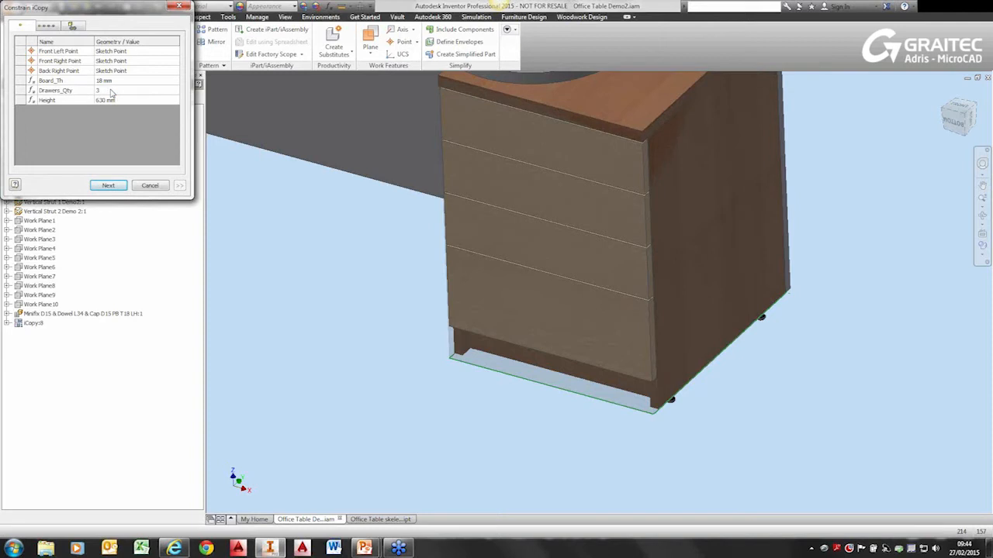
left_click(111, 100)
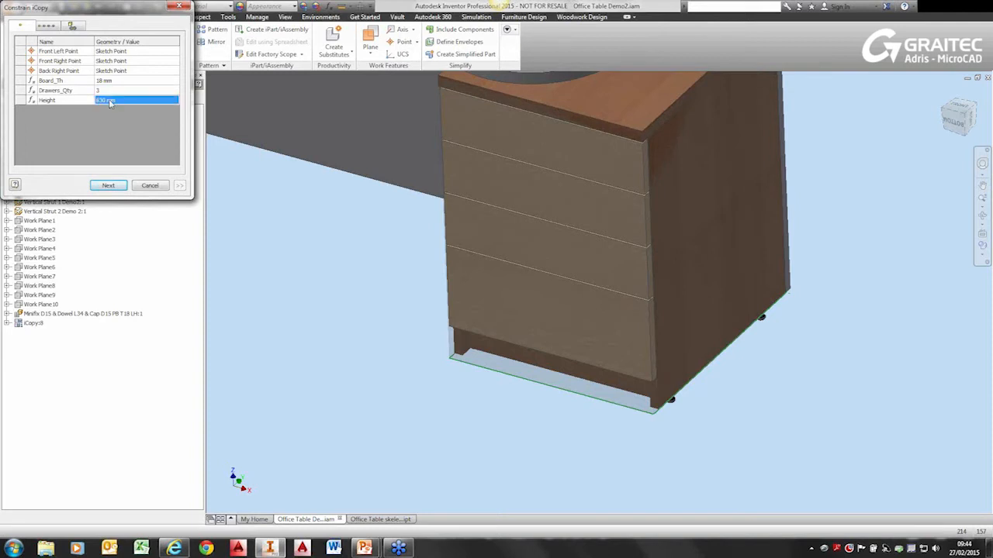
Keep the component copy settings, apply the file name prefix D_ and generate the drawer case iCopy.
left_click(108, 185)
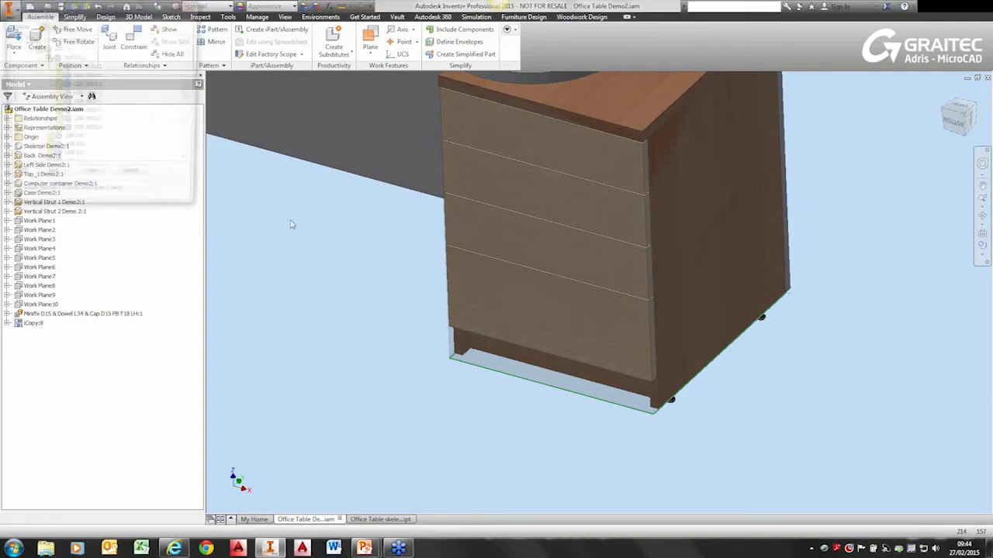
left_click(91, 179)
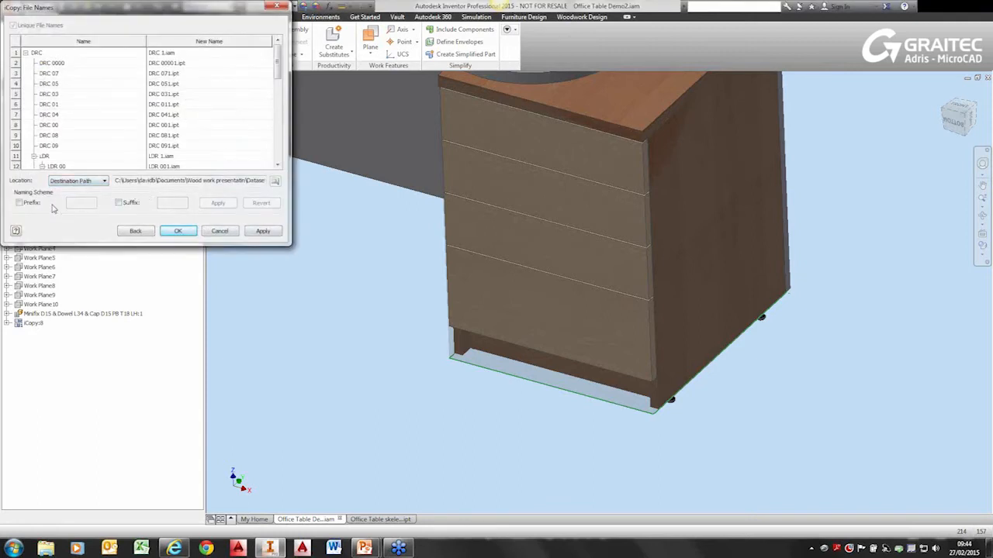
left_click(19, 203)
type("D_")
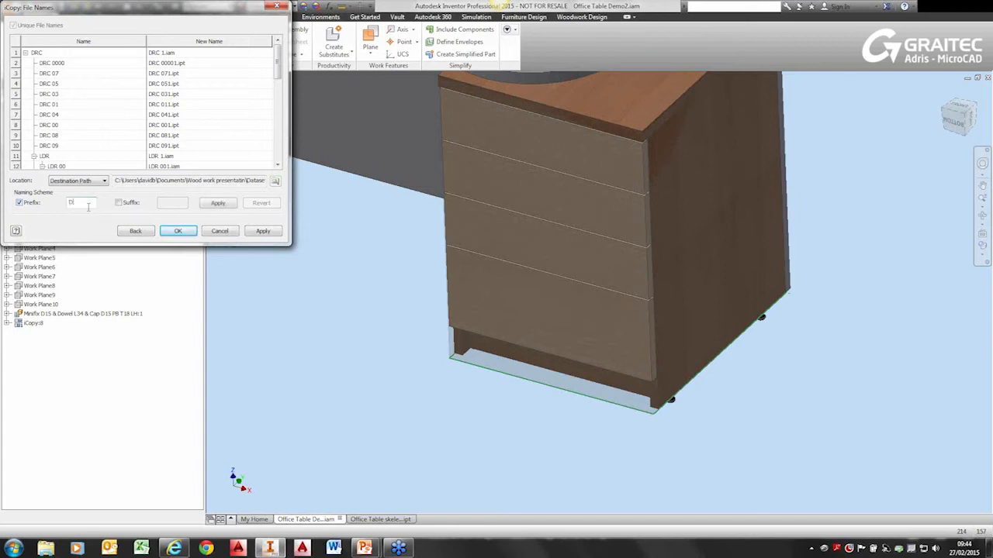
left_click(210, 203)
left_click(177, 231)
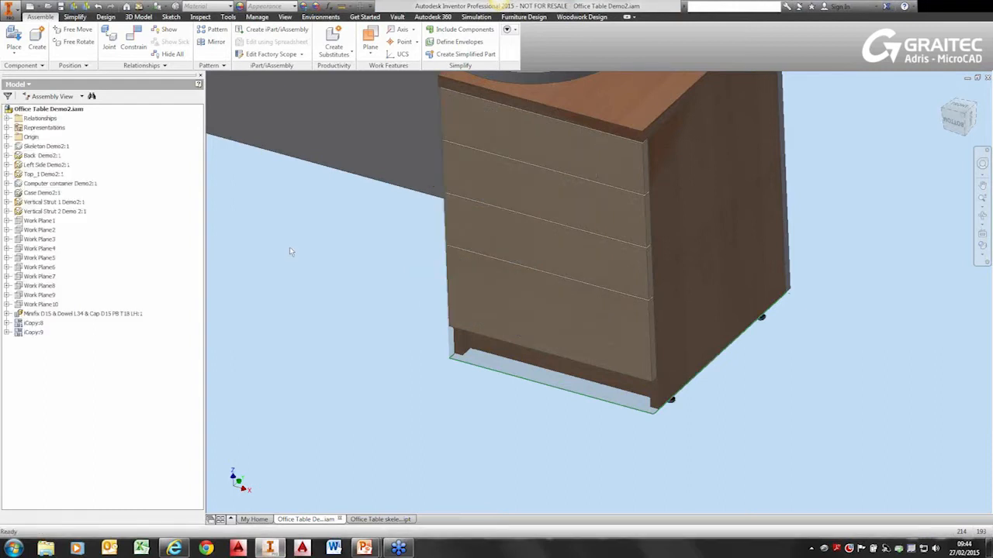
Hide the Case Demo2 component.
right_click(42, 193)
left_click(103, 381)
Examine the cabinet's top corner and door edge up close and return to a view of the whole table.
middle_click_drag(332, 259, 771, 297)
scroll(339, 215, "down", 6)
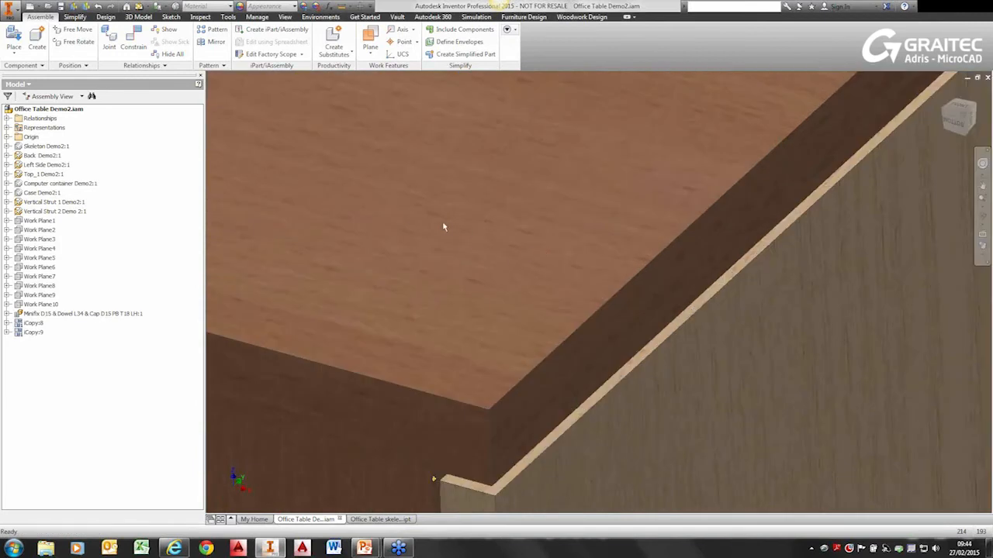
scroll(504, 237, "up", 2)
middle_click_drag(503, 238, 450, 102)
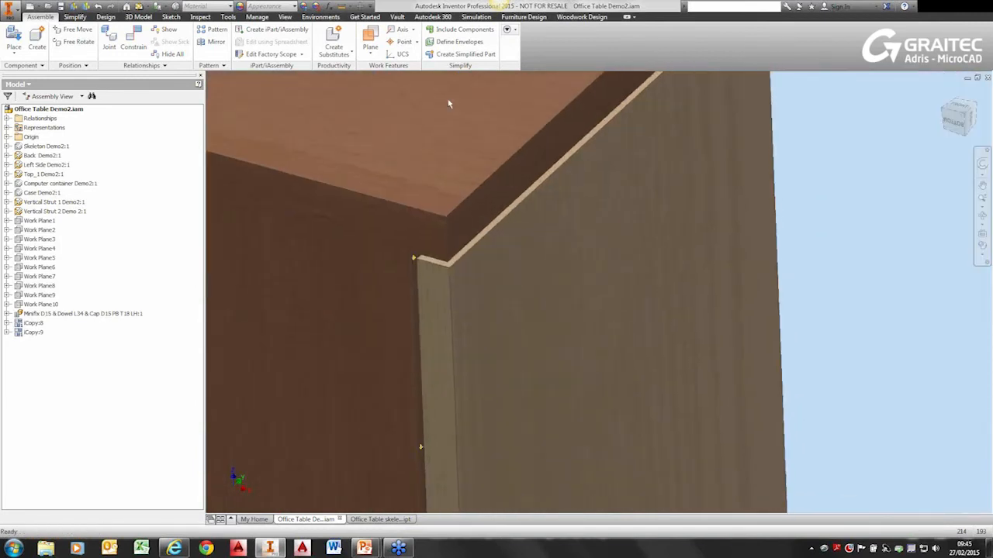
scroll(451, 103, "up", 2)
middle_click_drag(499, 263, 499, 162)
middle_click_drag(494, 269, 480, 128)
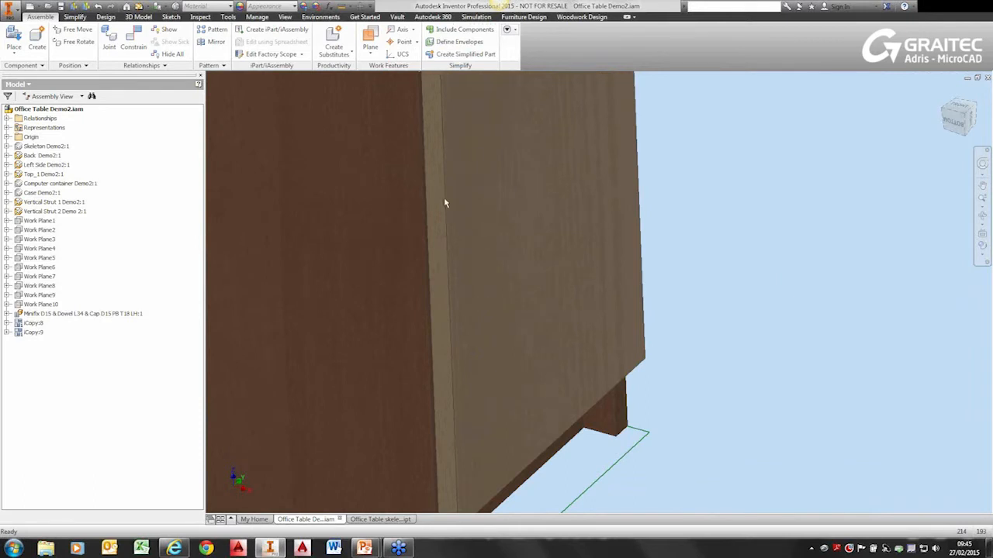
scroll(450, 316, "down", 7)
middle_click_drag(492, 128, 431, 251)
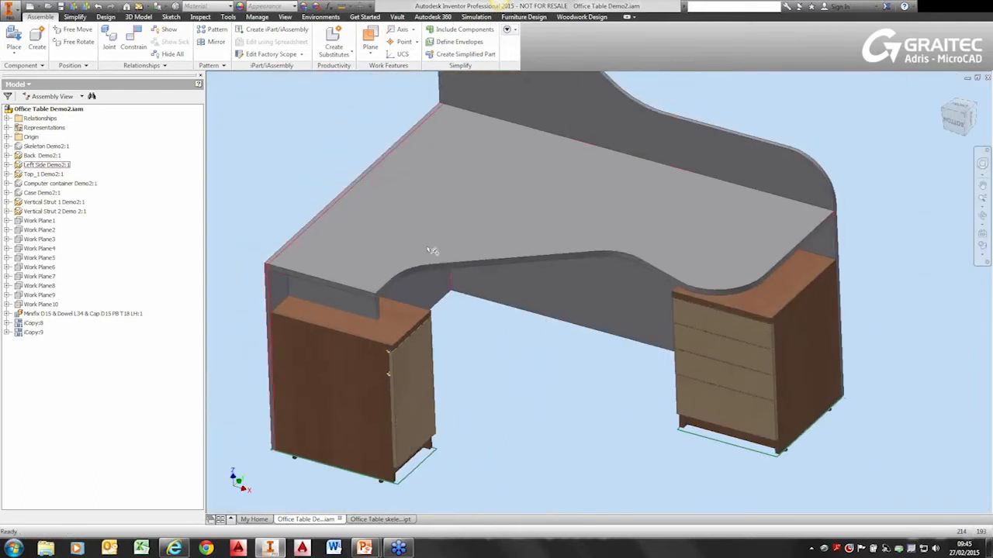
Start assigning a woodworking material and choose Laminated Board as the material type.
left_click(582, 16)
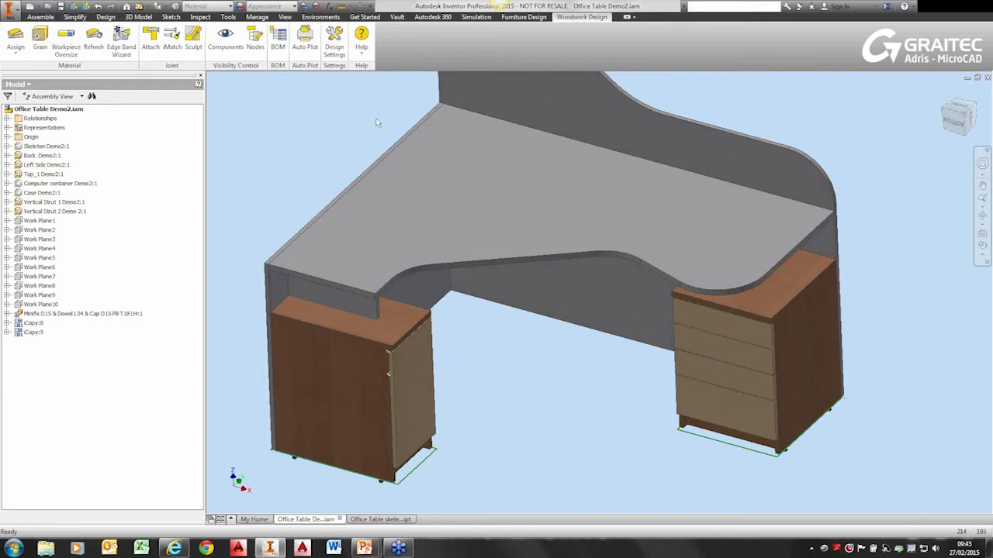
left_click(24, 43)
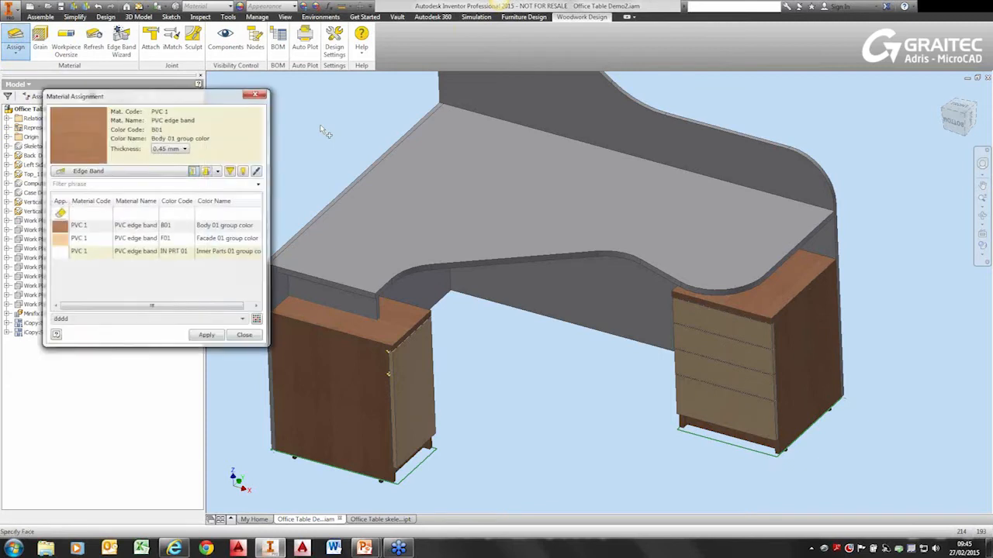
left_click(166, 171)
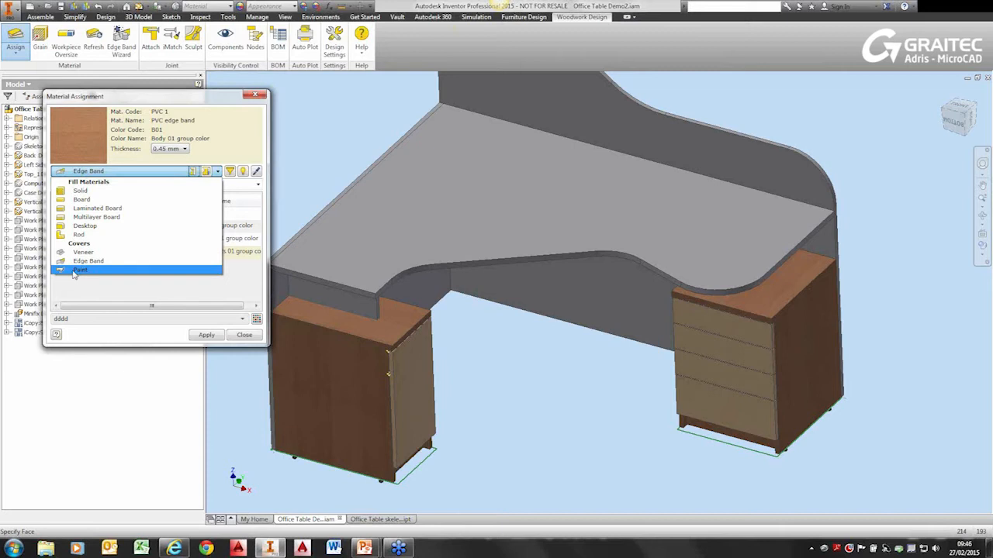
left_click(140, 299)
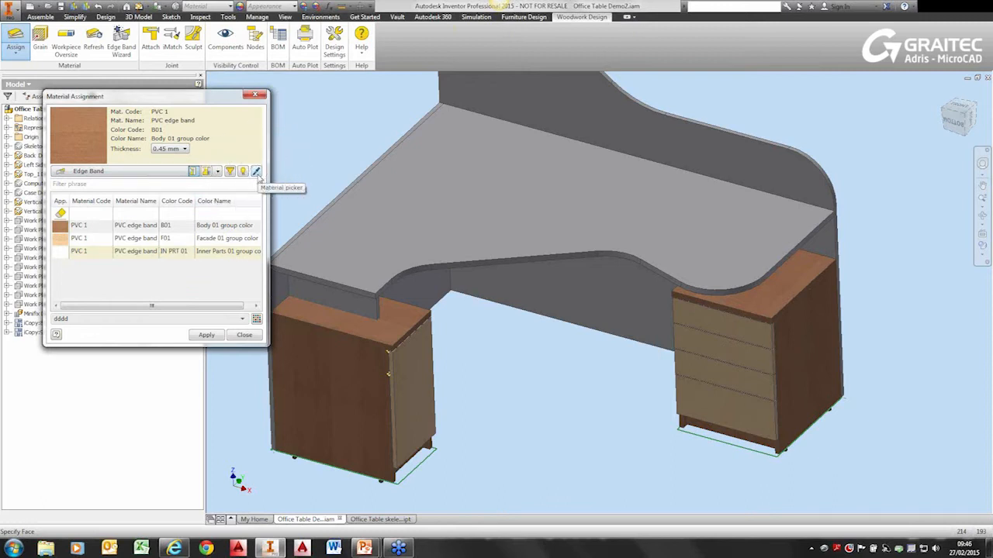
left_click(174, 172)
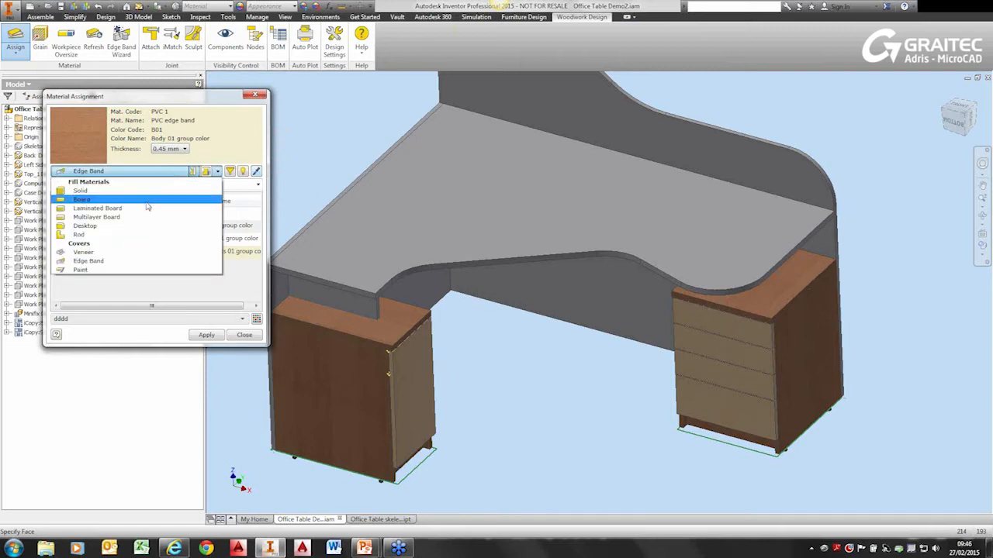
left_click(144, 209)
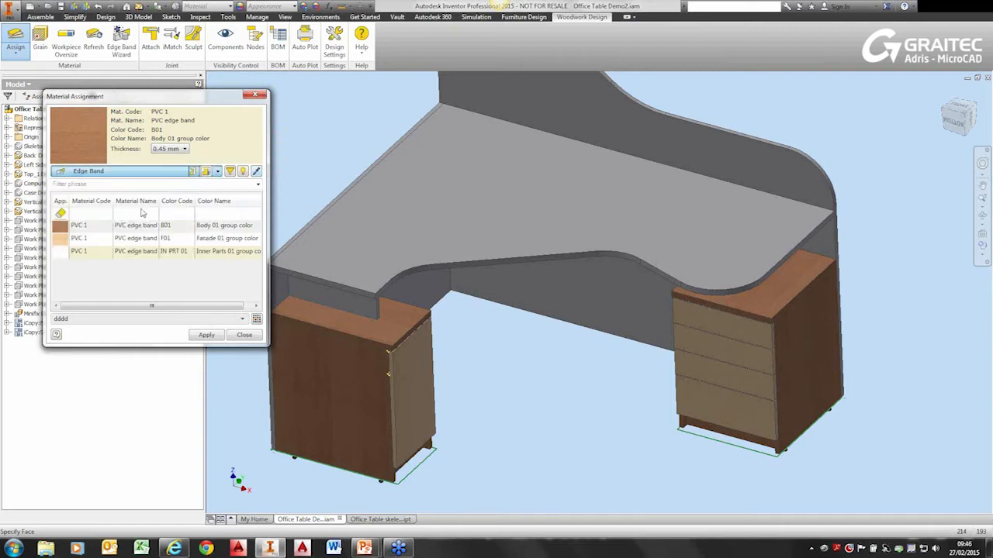
Sample the cabinet door's LMDF material with color F01 and apply it to the tabletop.
left_click(256, 173)
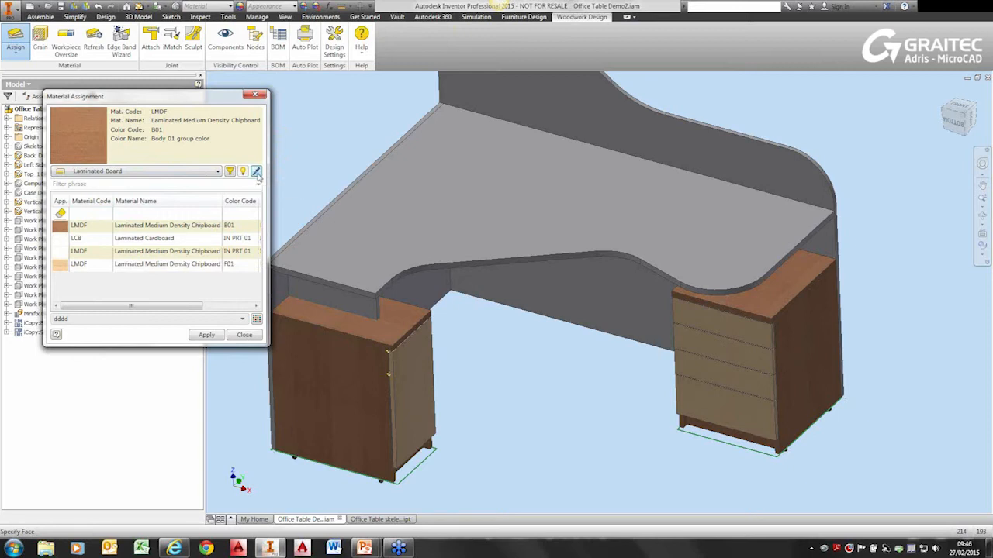
left_click(445, 373)
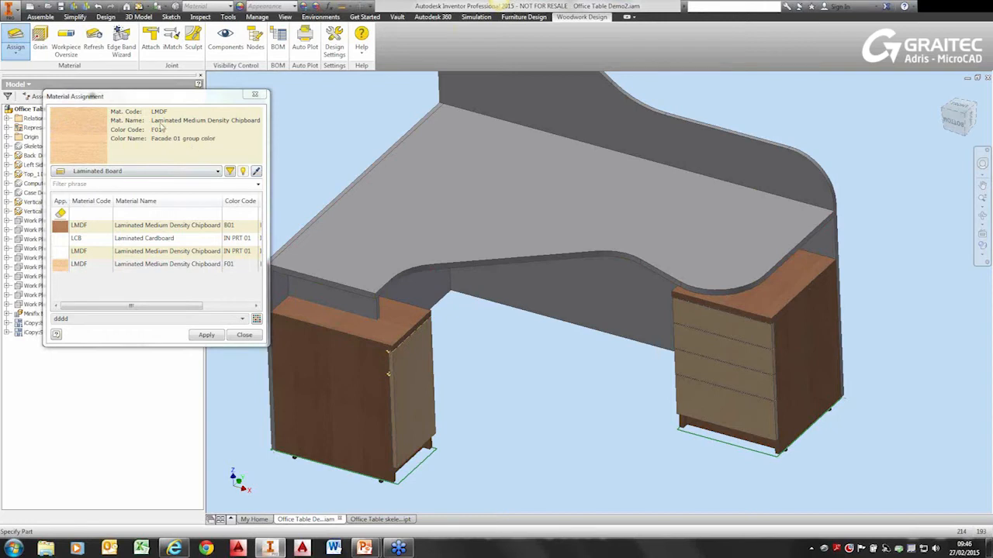
left_click(427, 200)
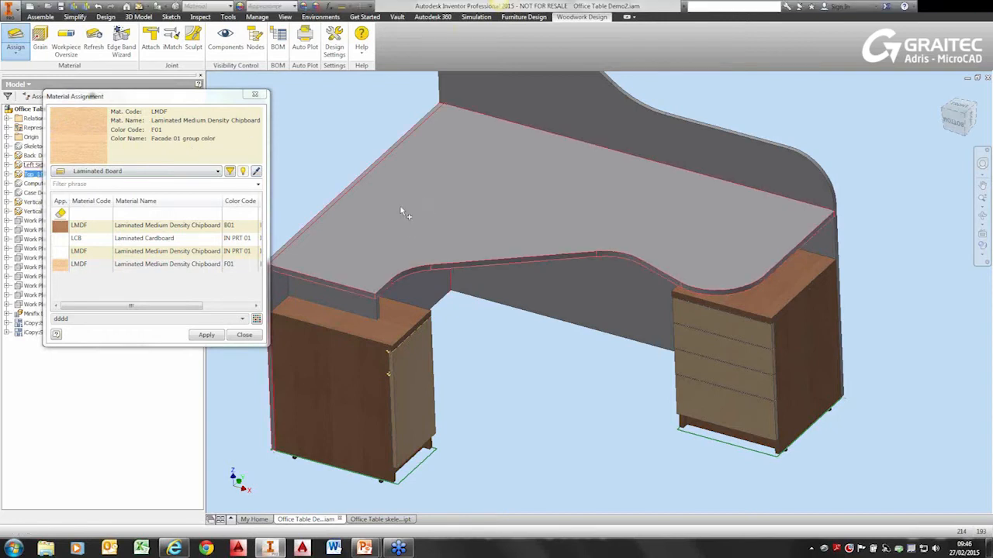
left_click(205, 335)
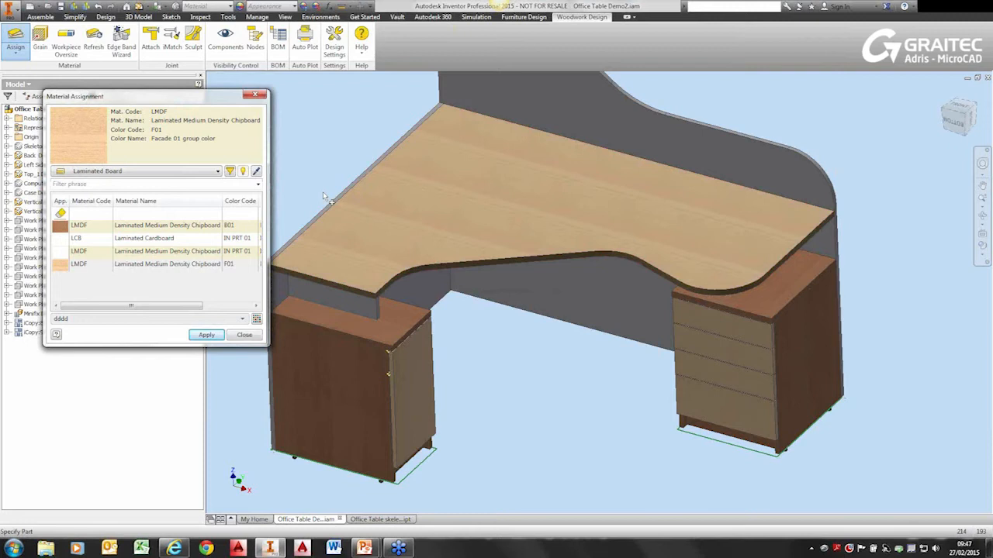
Sample the cabinet side's LMDF material with color B01, apply it to the back, left side and both vertical struts, and finish the material assignment.
left_click(256, 171)
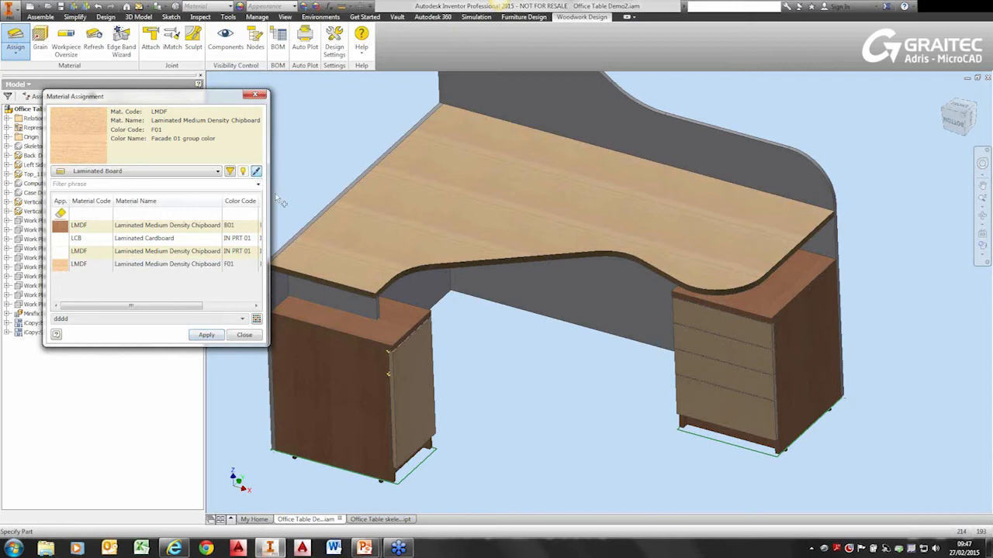
left_click(359, 382)
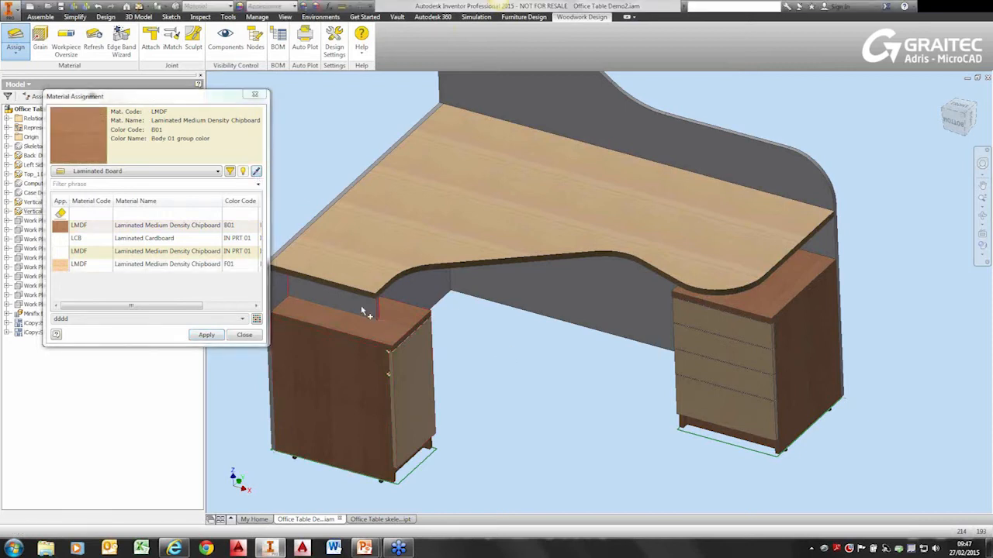
left_click(424, 294)
left_click(530, 302)
middle_click_drag(533, 337, 656, 214, "shift")
left_click(654, 224)
middle_click_drag(525, 316, 335, 153, "shift")
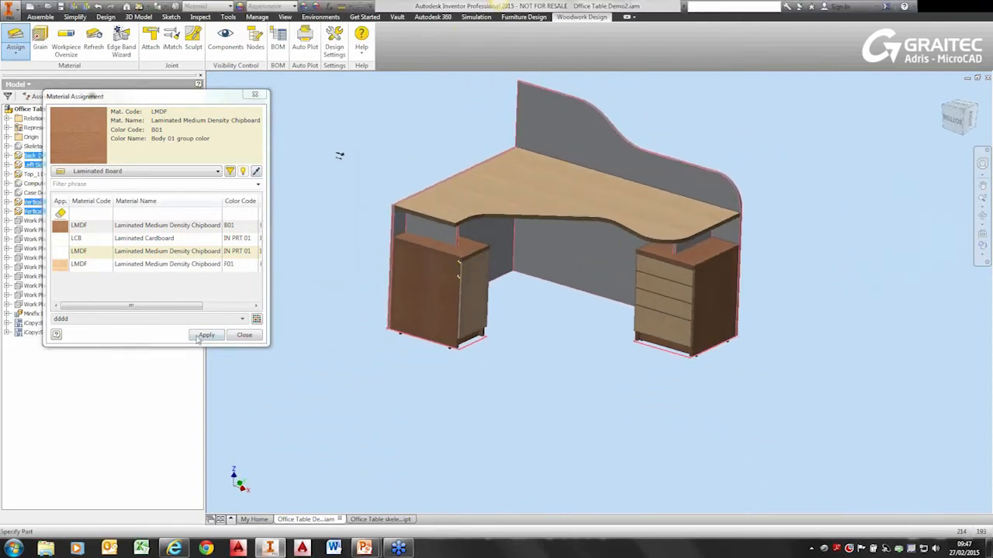
left_click(206, 334)
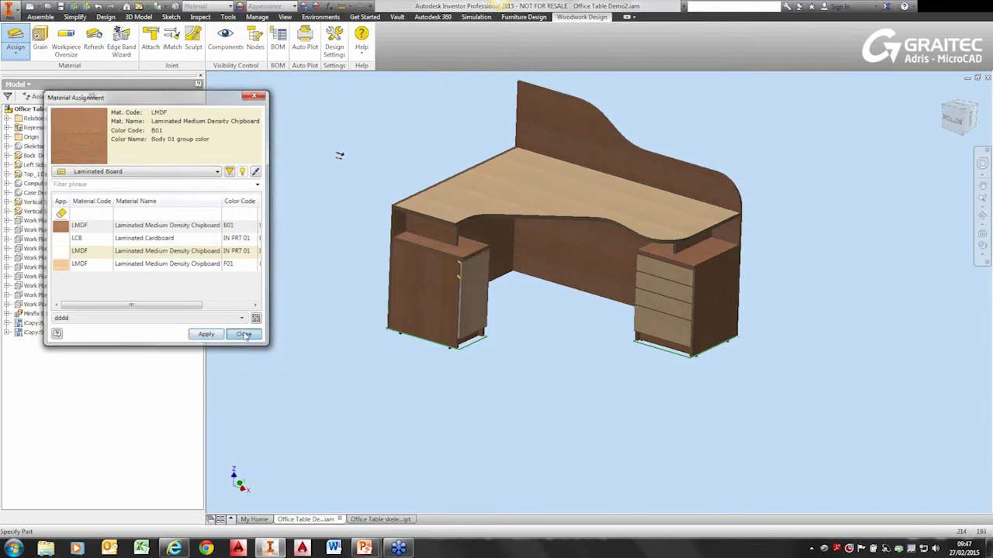
left_click(245, 335)
Examine the tabletop's grain direction and its uncovered edges near the cabinet corner up close, and return to an overall view.
scroll(380, 229, "up", 5)
middle_click_drag(316, 223, 273, 335)
scroll(535, 324, "up", 2)
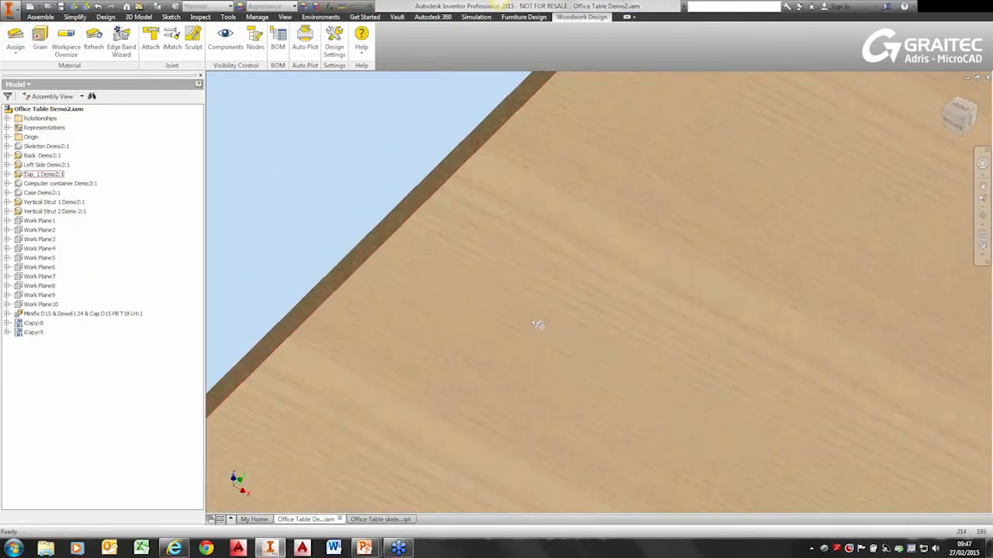
scroll(542, 319, "down", 5)
scroll(611, 321, "up", 5)
scroll(611, 323, "down", 6)
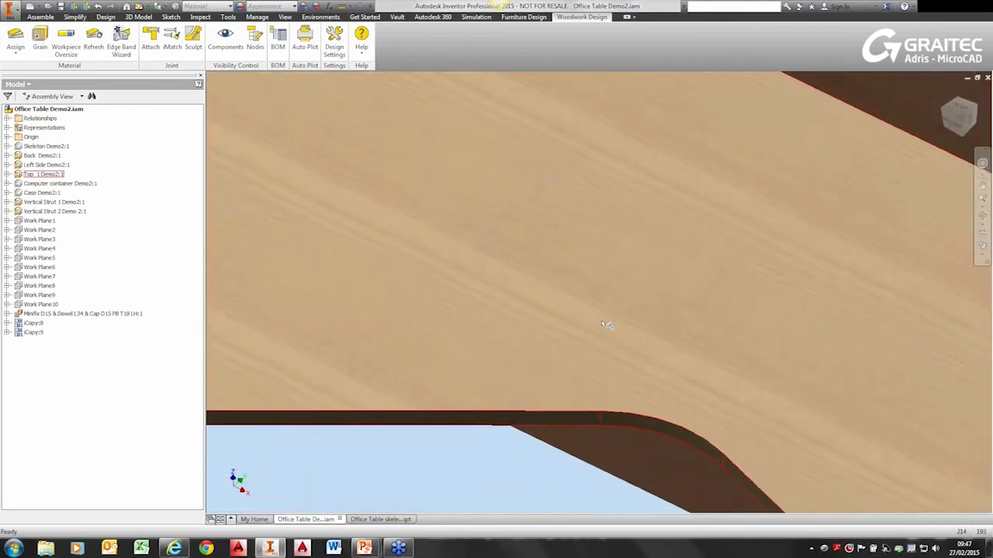
scroll(436, 299, "up", 6)
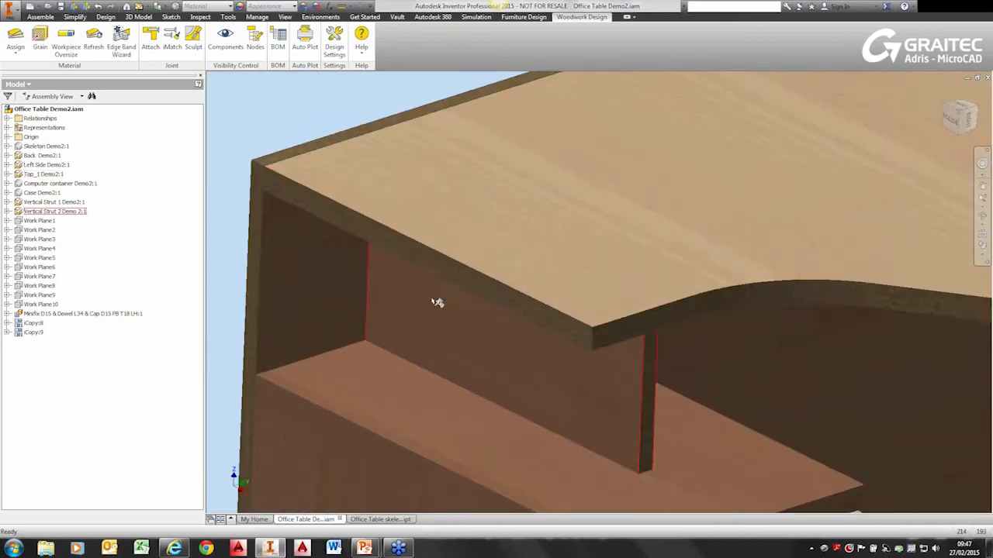
middle_click_drag(475, 256, 602, 311, "shift")
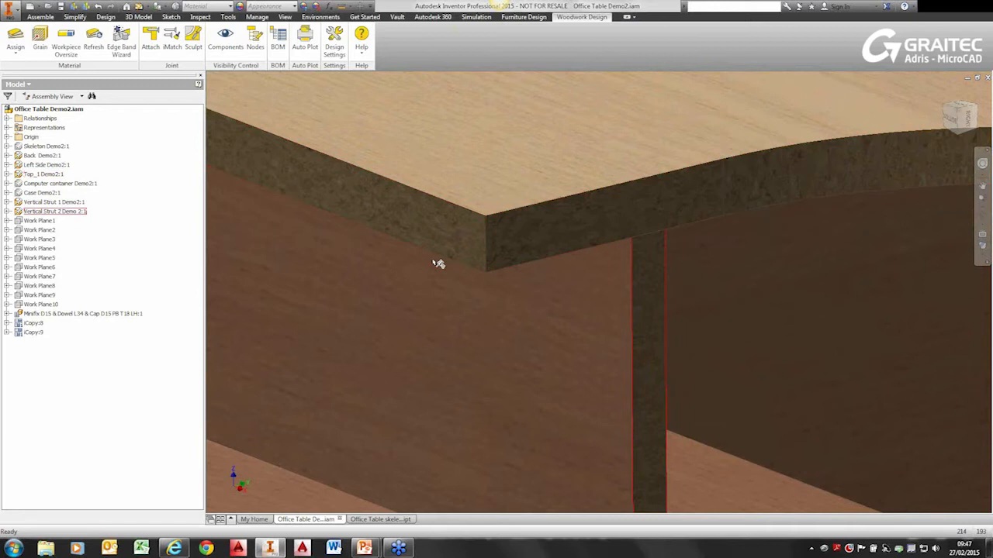
middle_click_drag(438, 264, 505, 226, "shift")
scroll(351, 315, "down", 3)
scroll(505, 226, "down", 3)
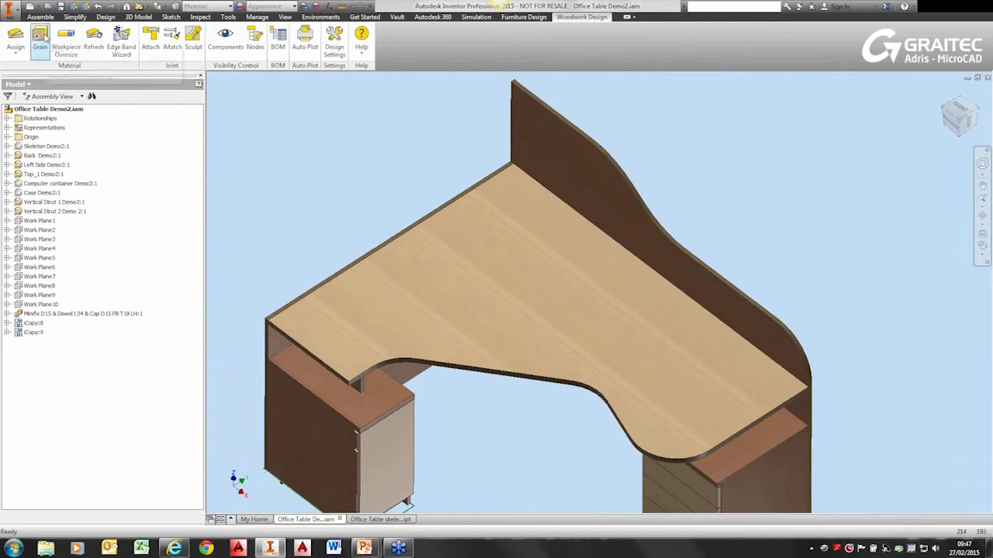
Align the tabletop's grain to the short straight front edge between the curves near the drawer case, and finish the grain setting.
left_click(42, 37)
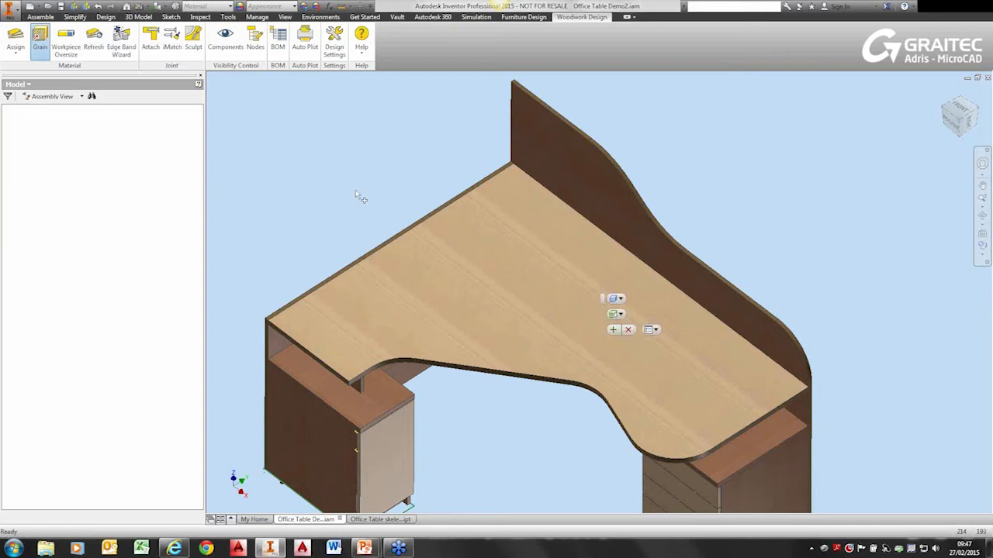
left_click(580, 314)
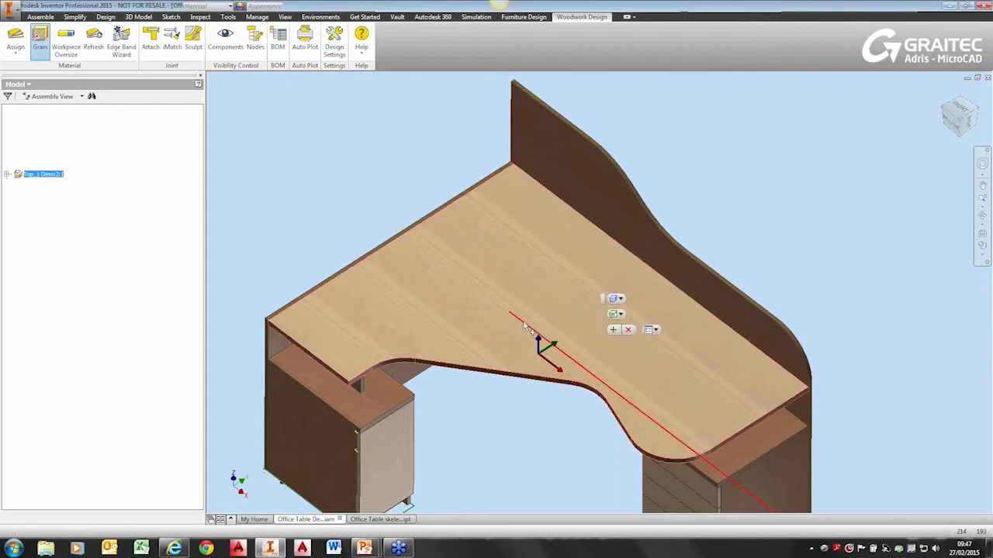
left_click(623, 315)
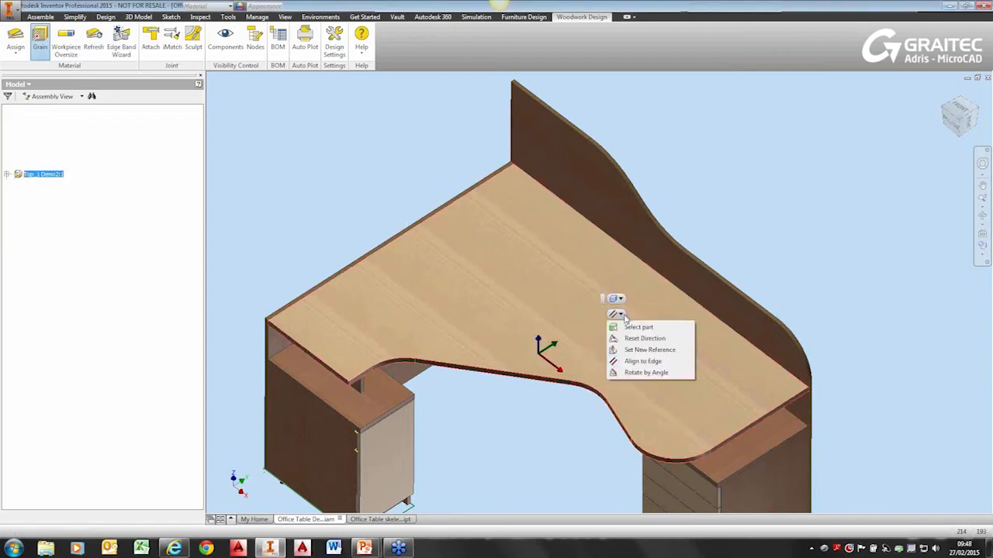
left_click(634, 362)
left_click(618, 416)
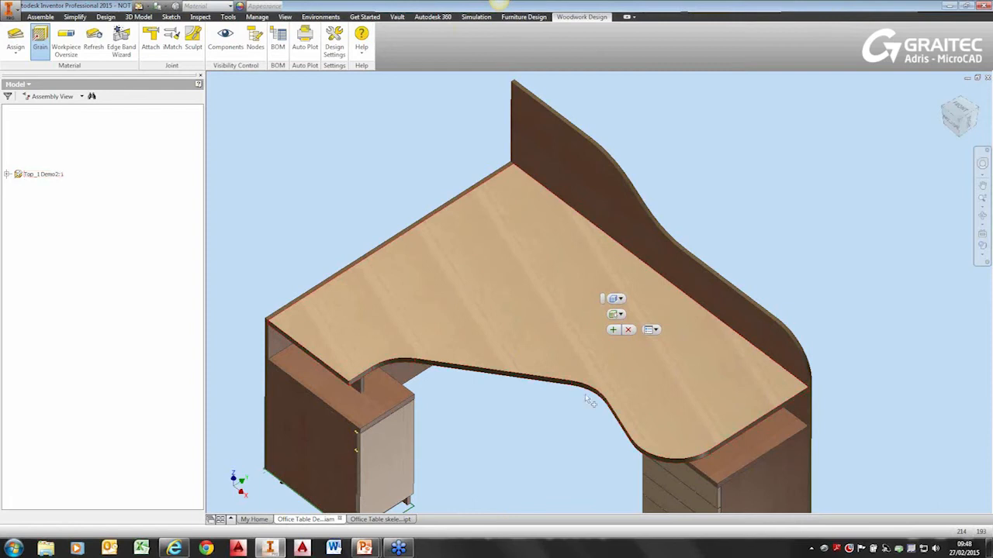
scroll(656, 418, "up", 3)
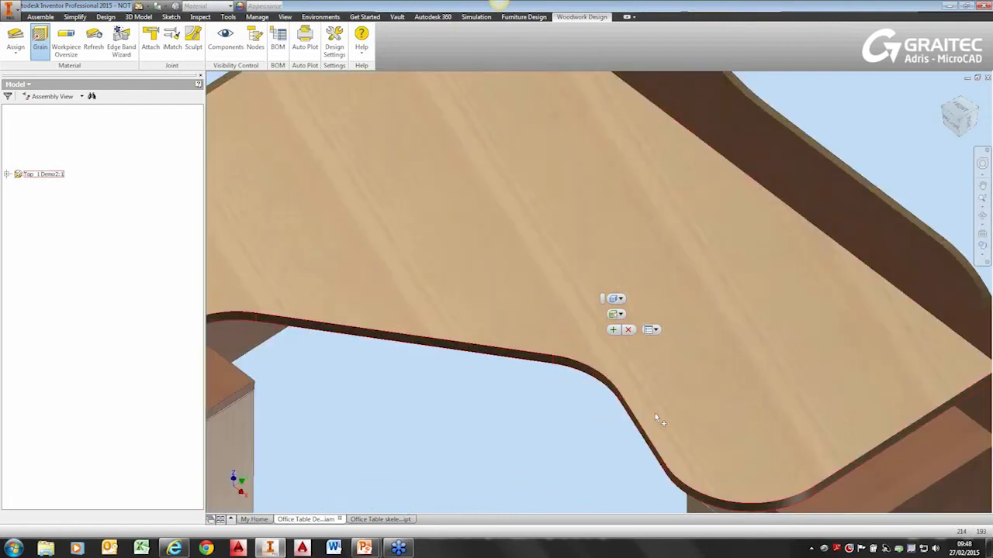
left_click(629, 332)
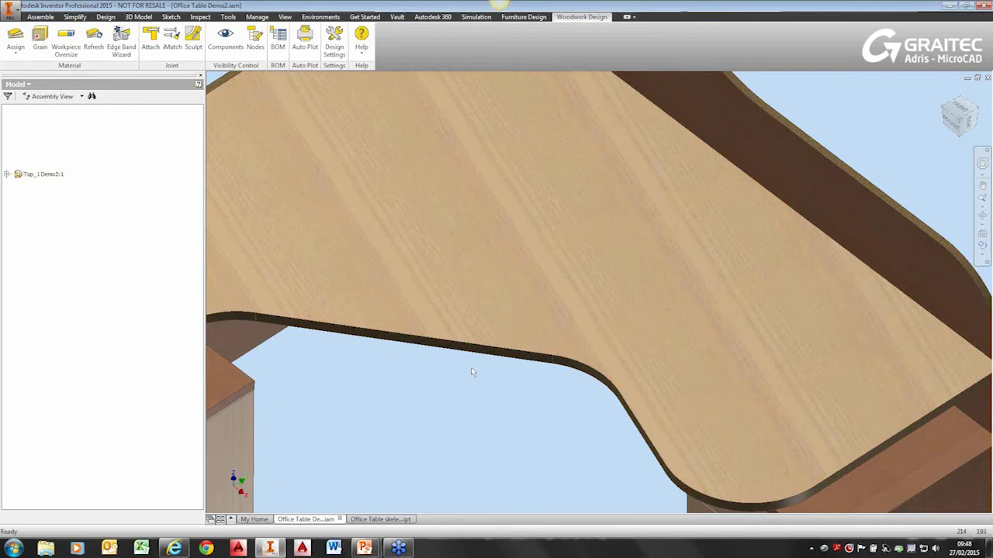
Start a material assignment with the Edge Band type and choose PVC 1 in color F01 with a thickness of 2 mm.
scroll(471, 367, "down", 5)
middle_click_drag(246, 305, 322, 400, "shift")
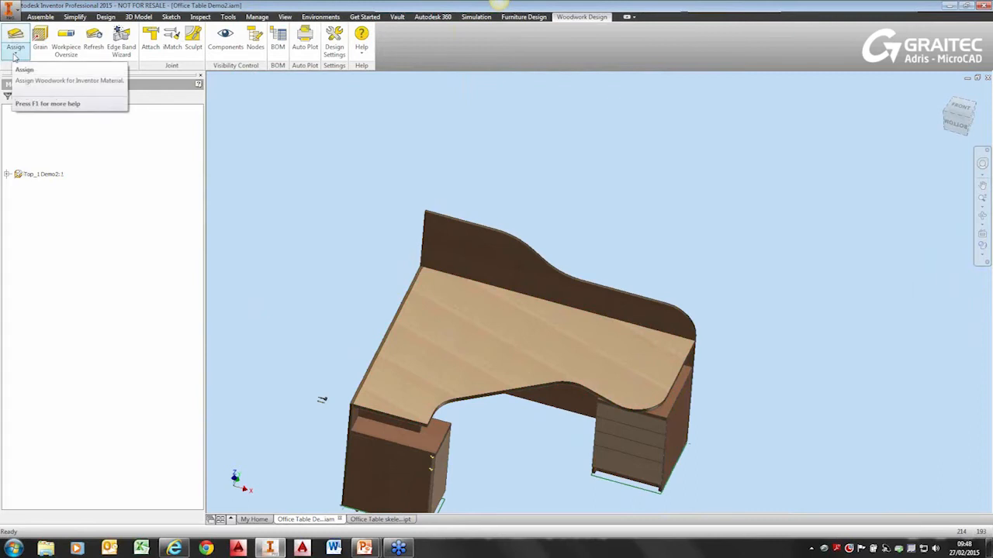
middle_click_drag(318, 392, 260, 326, "shift")
scroll(509, 394, "up", 10)
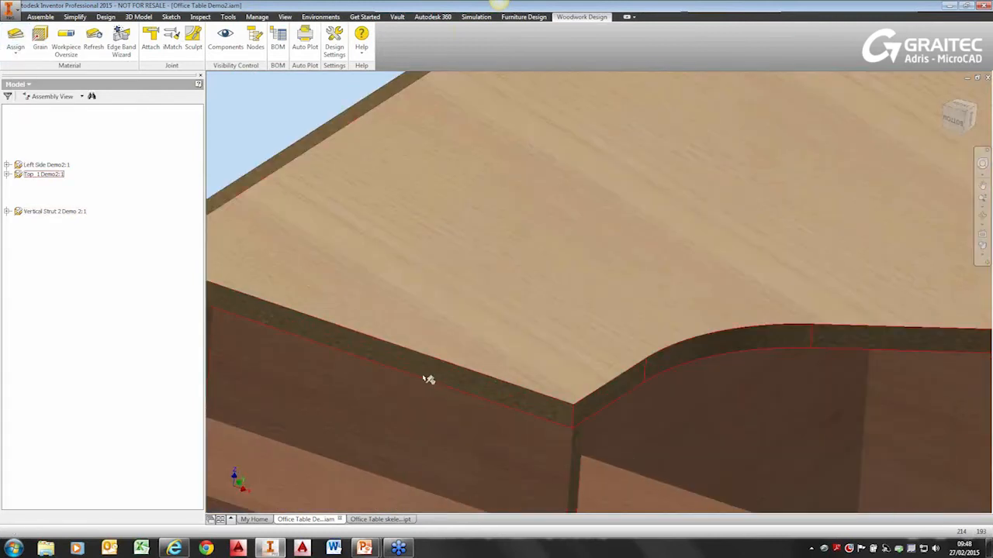
middle_click_drag(618, 404, 222, 160, "shift")
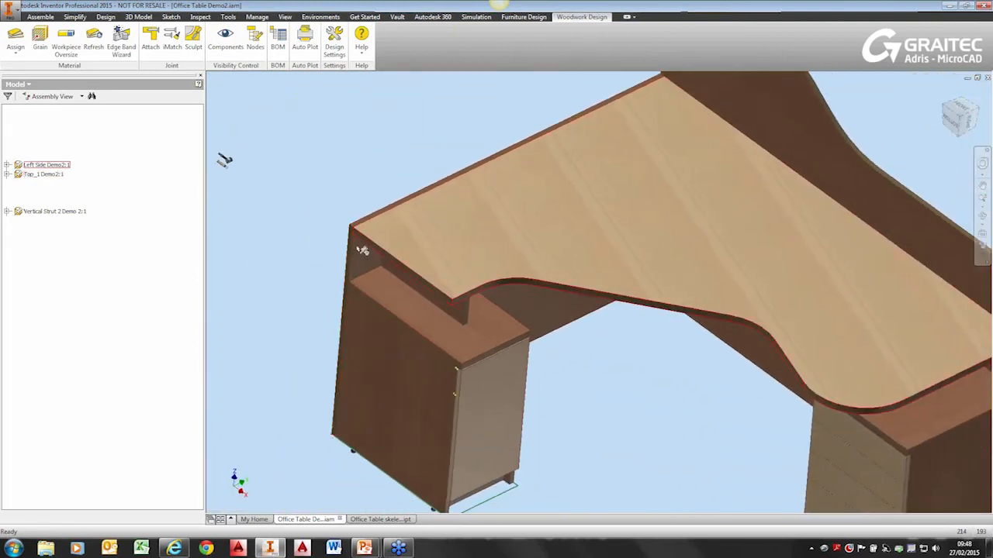
left_click(13, 49)
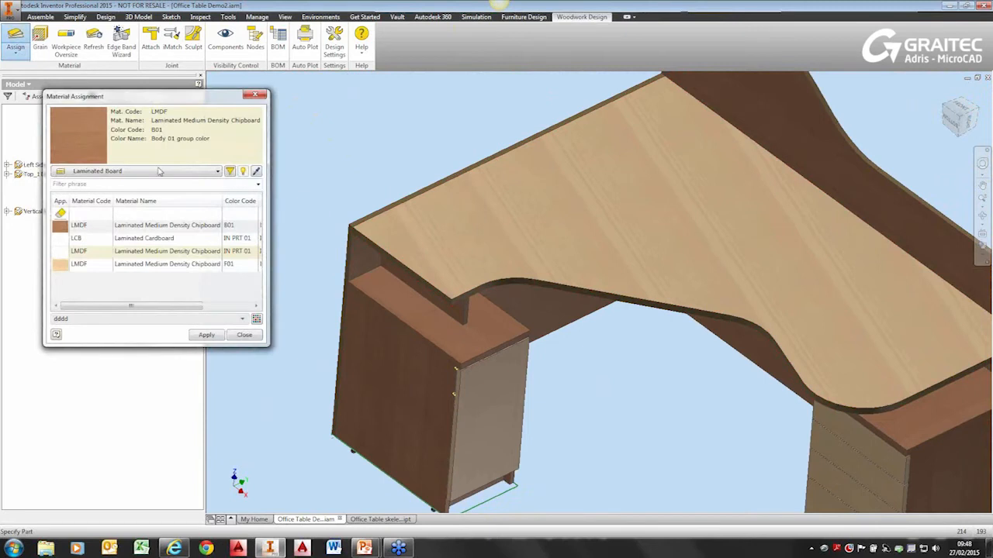
left_click(162, 172)
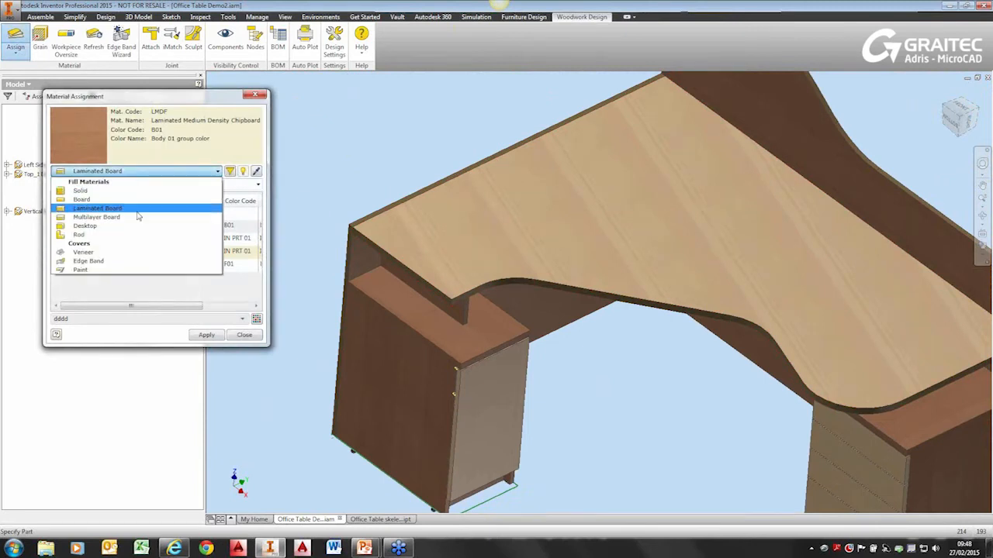
left_click(114, 262)
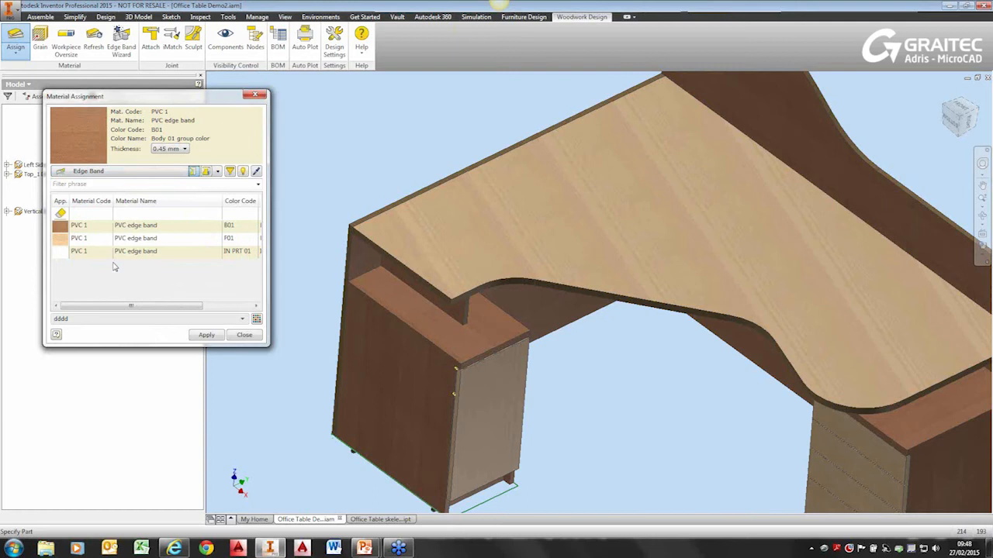
left_click(136, 242)
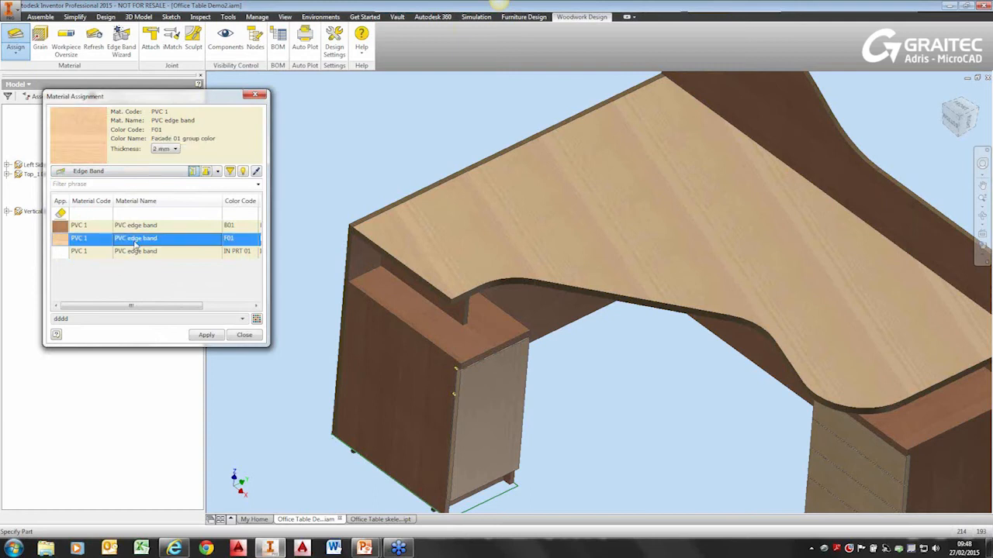
left_click(166, 149)
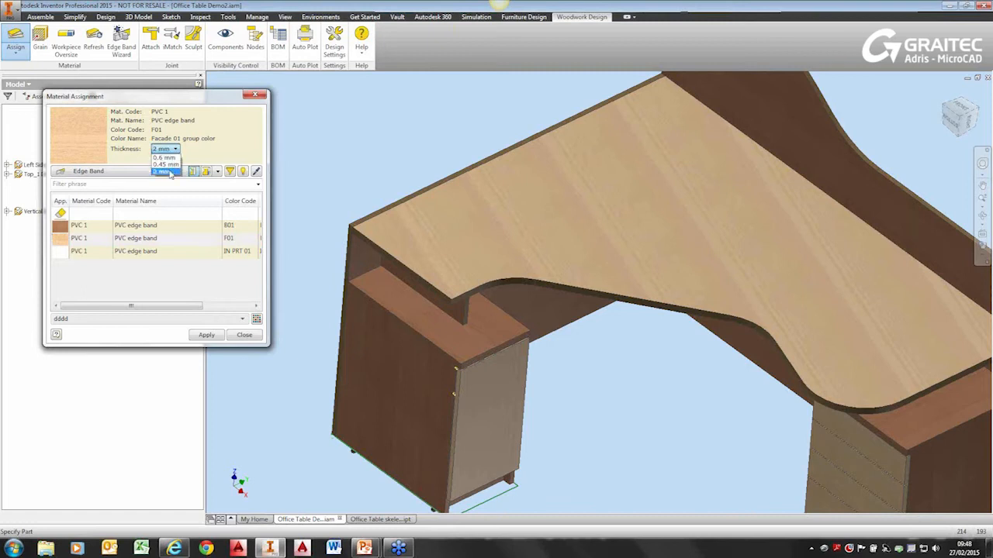
left_click(199, 159)
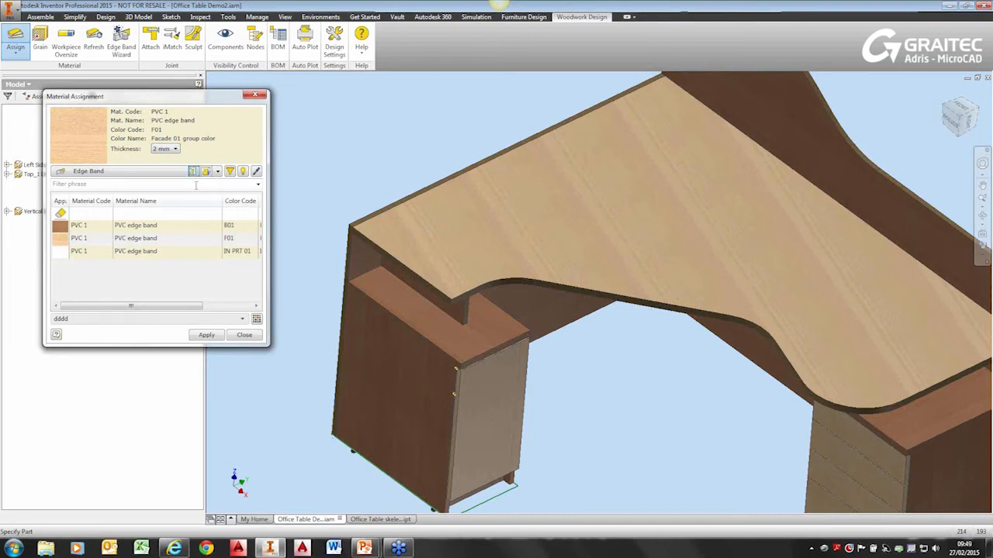
Apply the F01 PVC edge band to the tabletop's exposed edges from the cabinet end along the curved front to the drawer case end.
scroll(388, 271, "up", 3)
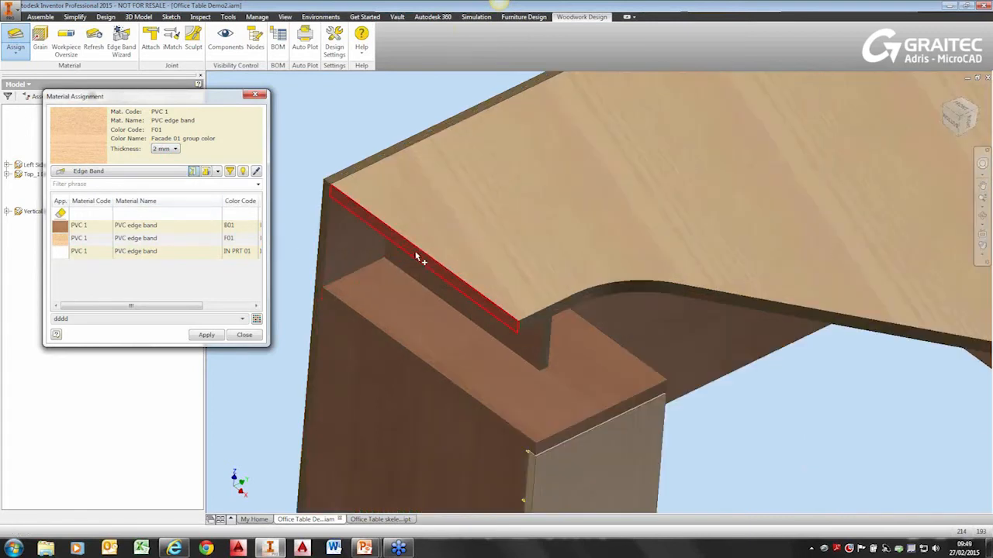
left_click(418, 258)
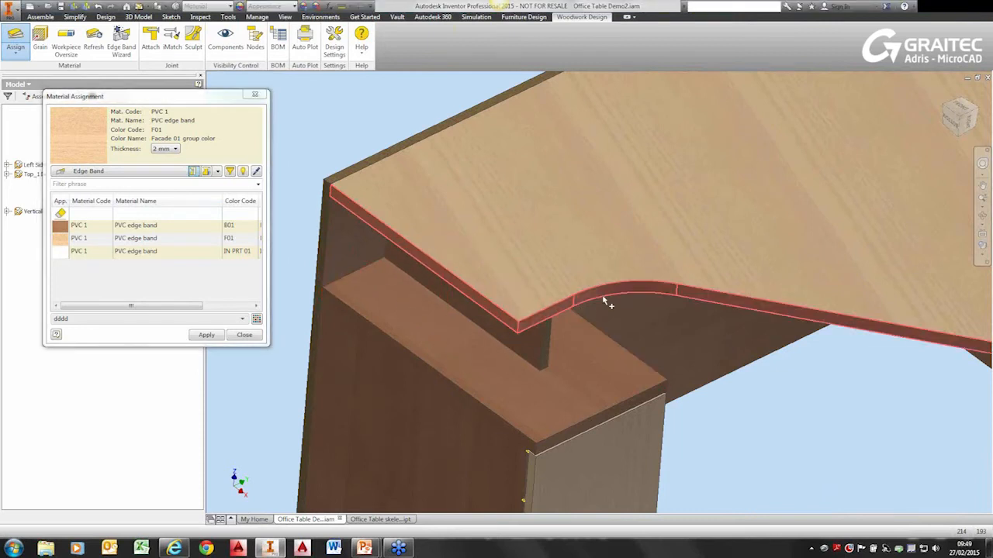
scroll(604, 338, "down", 2)
scroll(604, 338, "down", 3)
scroll(690, 324, "up", 3)
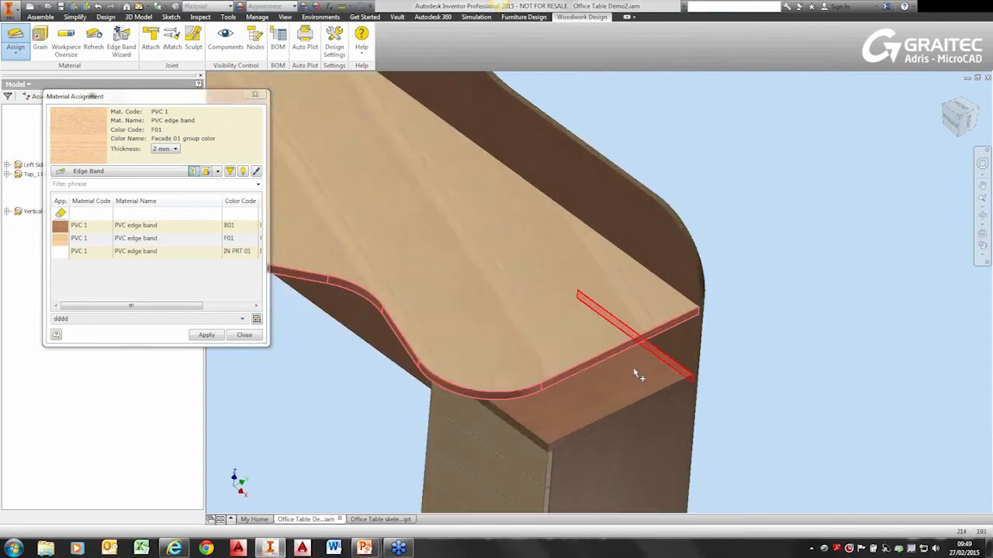
left_click(215, 334)
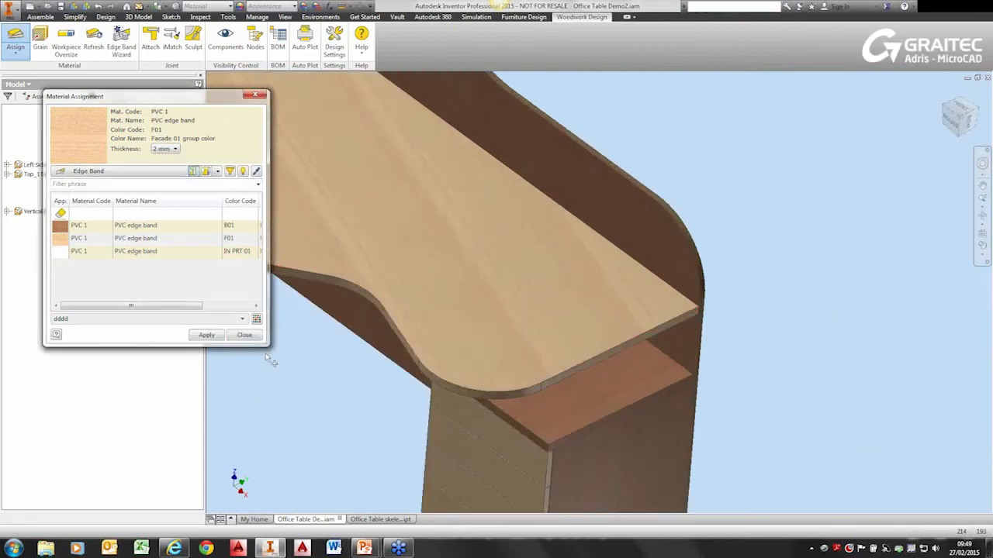
Choose the B01 PVC edge band at 0.45 mm thickness and select the outer edges of the back panel for it.
scroll(530, 415, "up", 5)
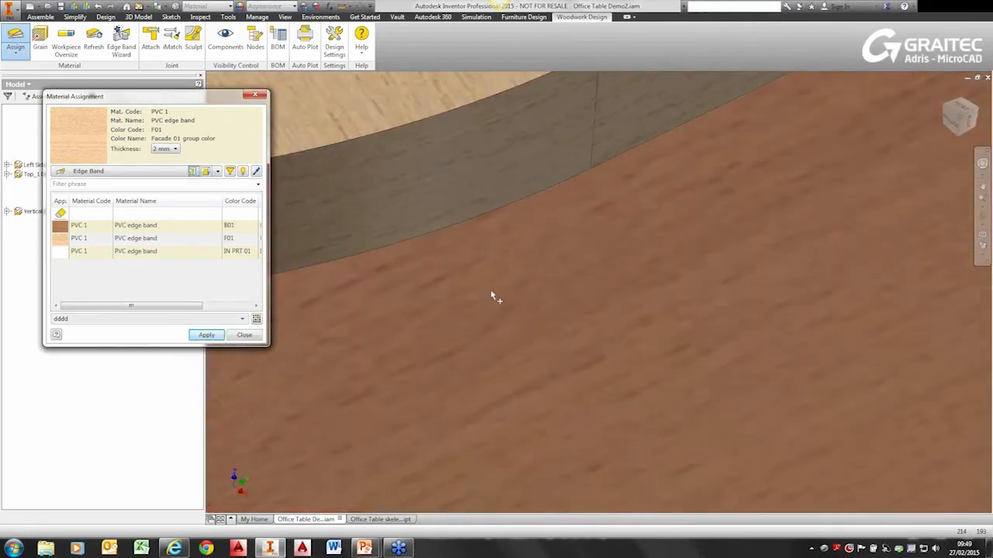
middle_click_drag(494, 297, 535, 419)
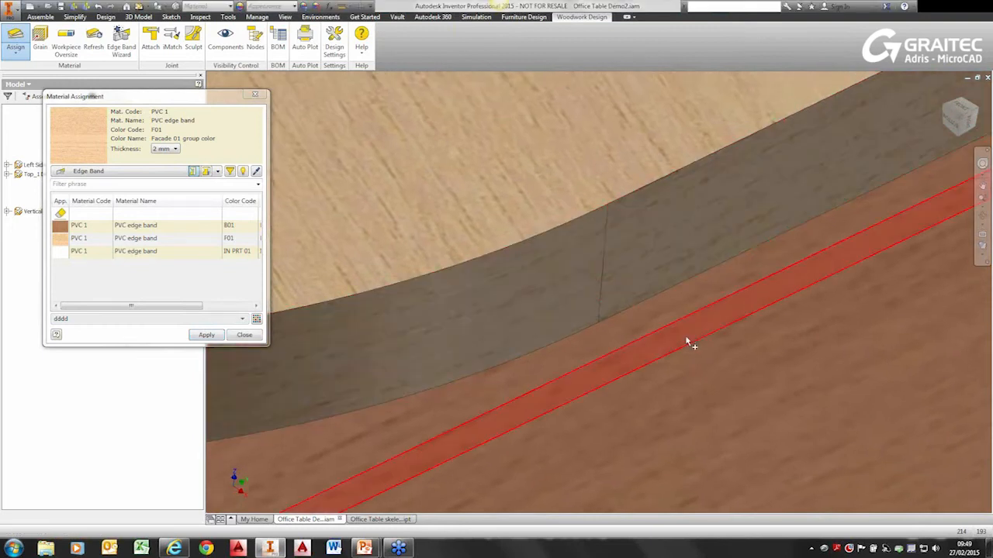
scroll(658, 355, "down", 5)
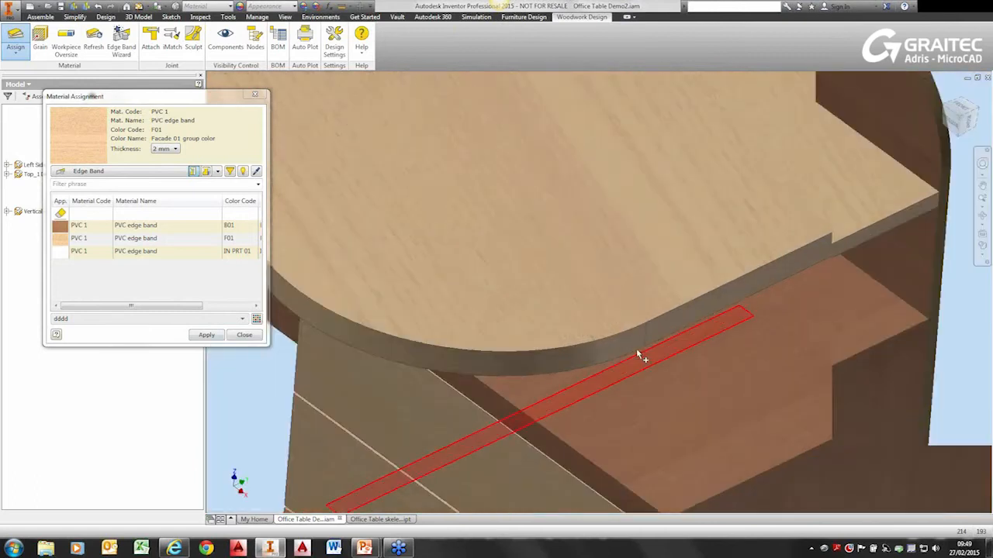
middle_click_drag(627, 350, 483, 494)
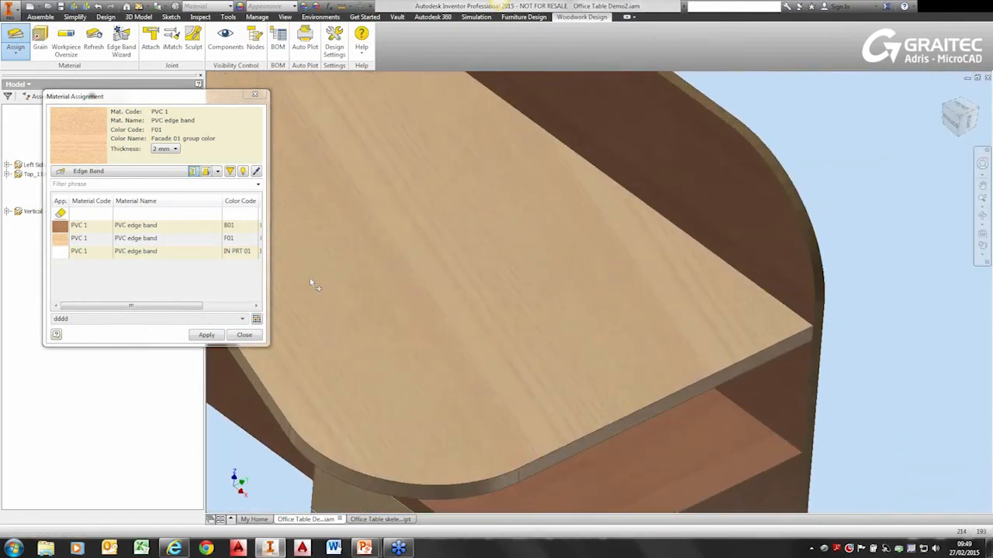
left_click(64, 225)
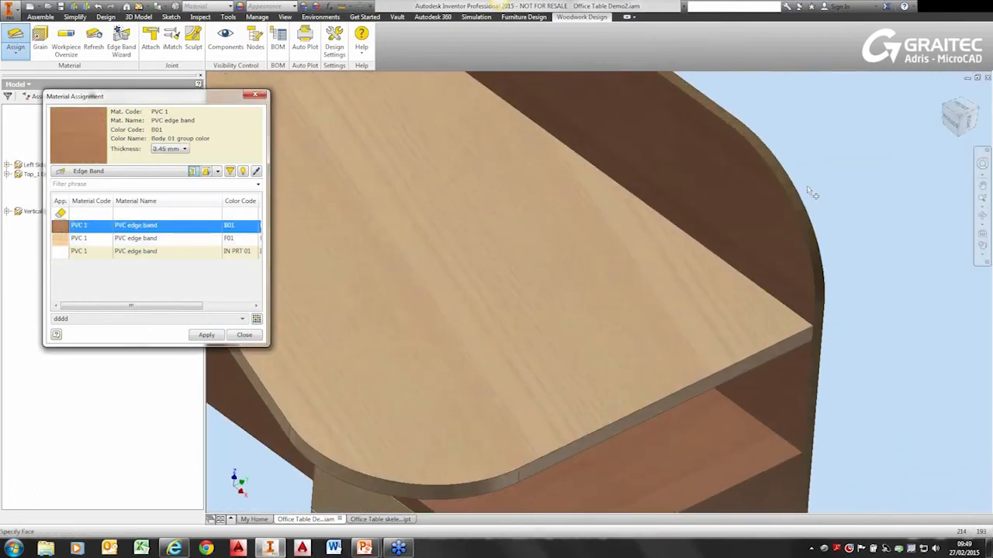
scroll(827, 319, "down", 5)
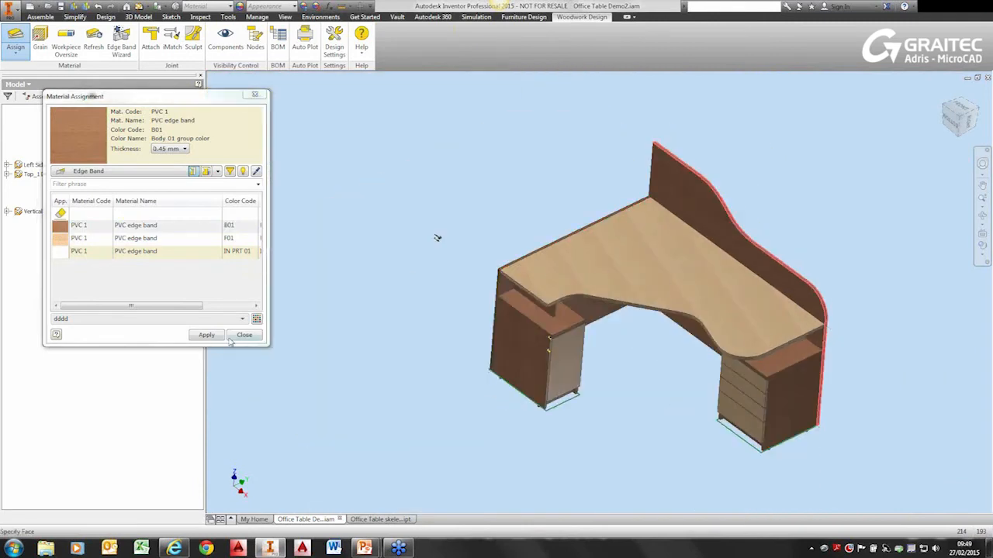
middle_click_drag(438, 238, 665, 341, "shift")
scroll(452, 199, "up", 5)
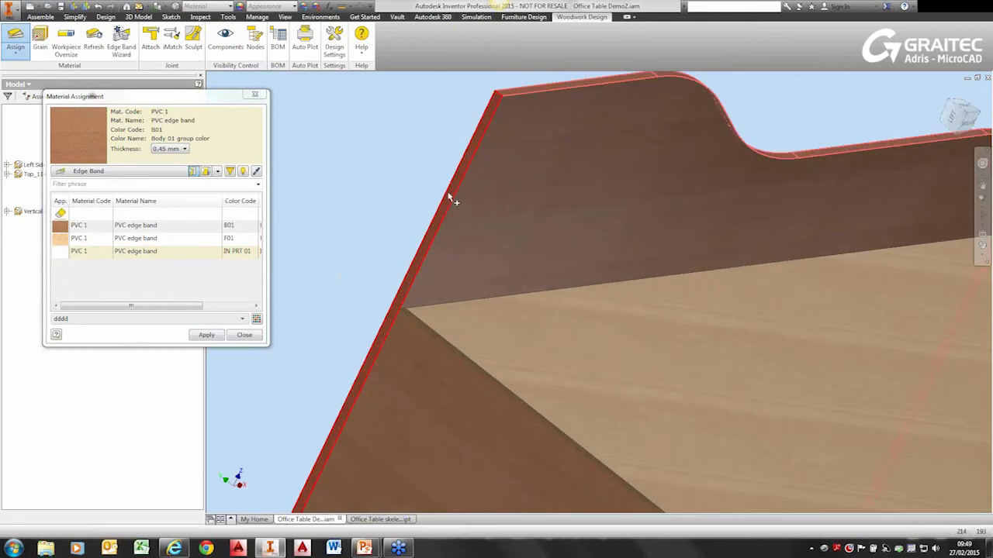
Add the left side panel's edges to the selection, apply the B01 edge band to both panels, and finish the material assignment.
middle_click_drag(417, 202, 299, 374, "shift")
scroll(332, 380, "up", 2)
scroll(355, 355, "down", 4)
scroll(339, 349, "down", 4)
scroll(419, 372, "up", 5)
left_click(446, 369)
scroll(388, 364, "down", 5)
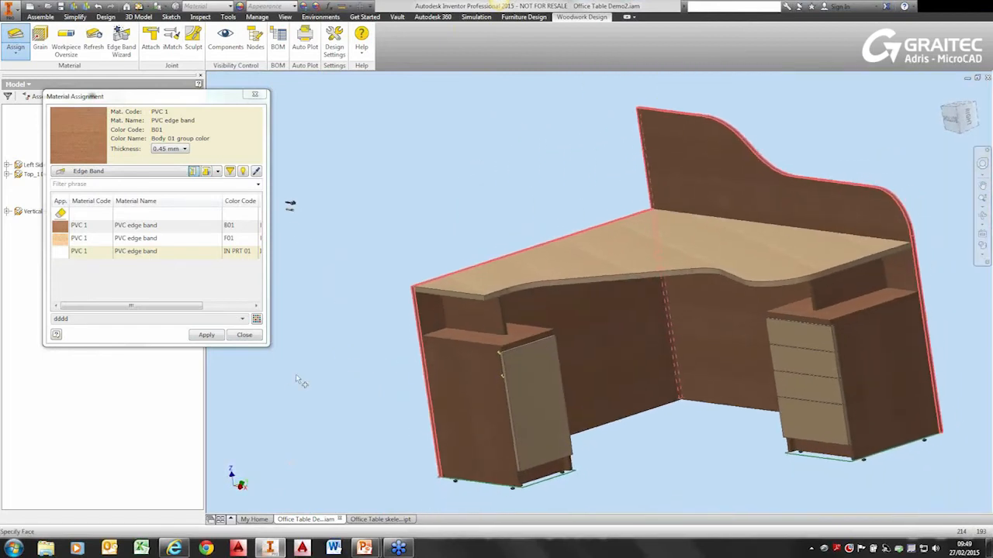
left_click(211, 337)
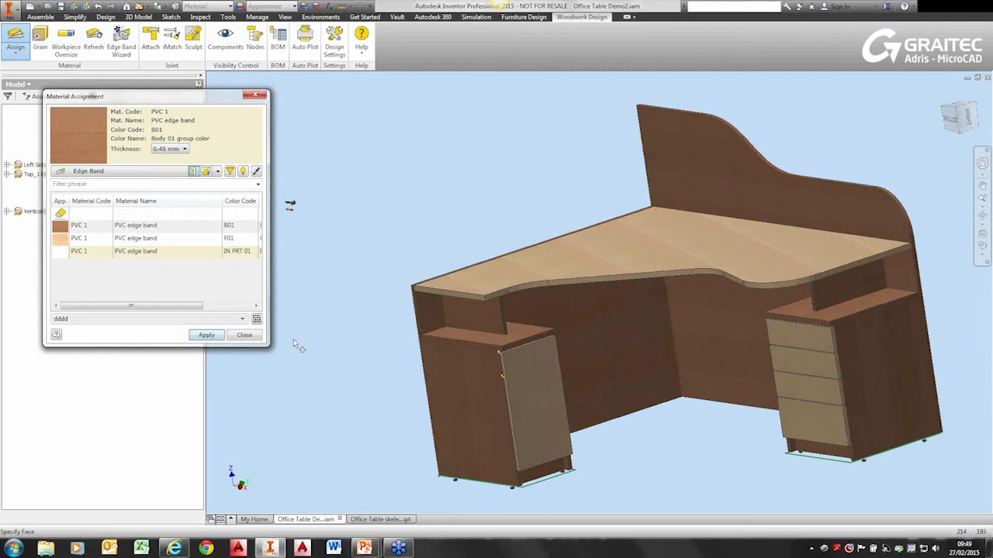
left_click(243, 336)
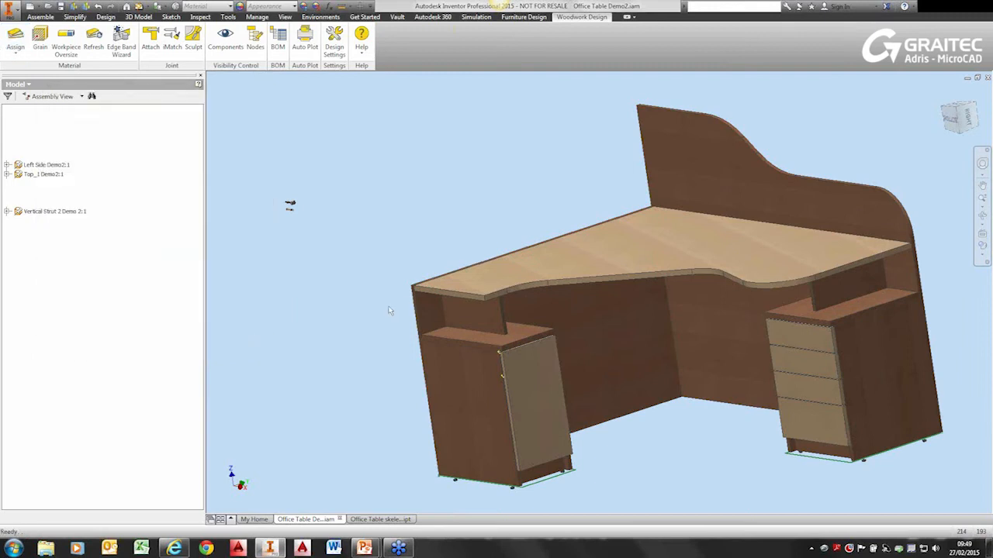
middle_click_drag(393, 290, 340, 283)
scroll(342, 285, "up", 7)
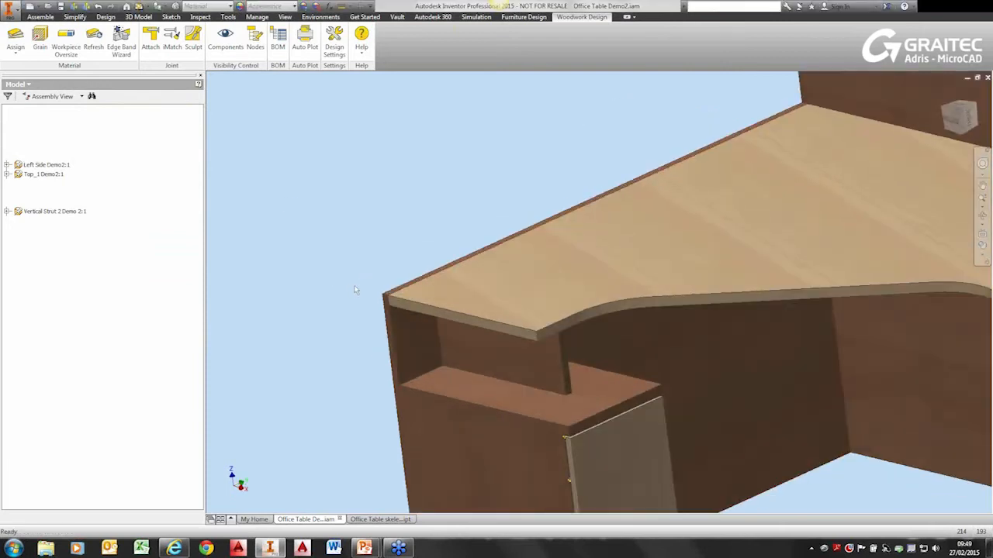
Examine the edges where the left side panel meets the tabletop at the cabinet end, and the table as a whole.
scroll(444, 328, "up", 5)
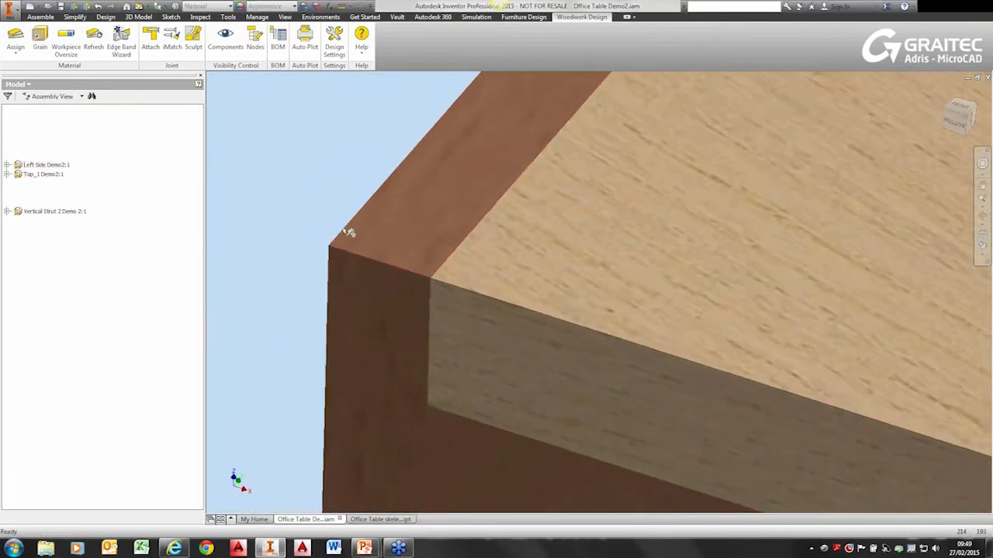
scroll(405, 254, "up", 2)
scroll(405, 255, "down", 5)
middle_click_drag(403, 257, 407, 307, "shift")
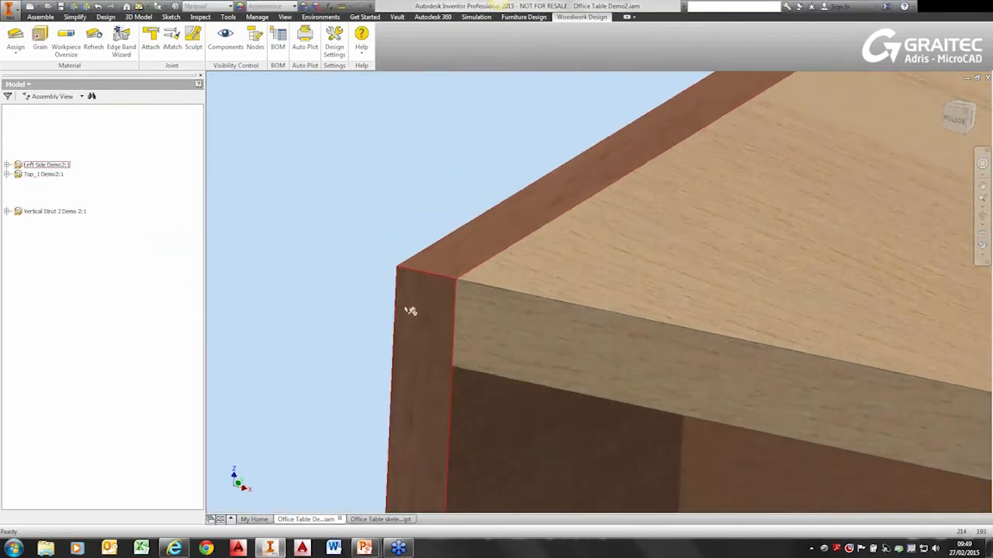
middle_click_drag(421, 342, 455, 261, "shift")
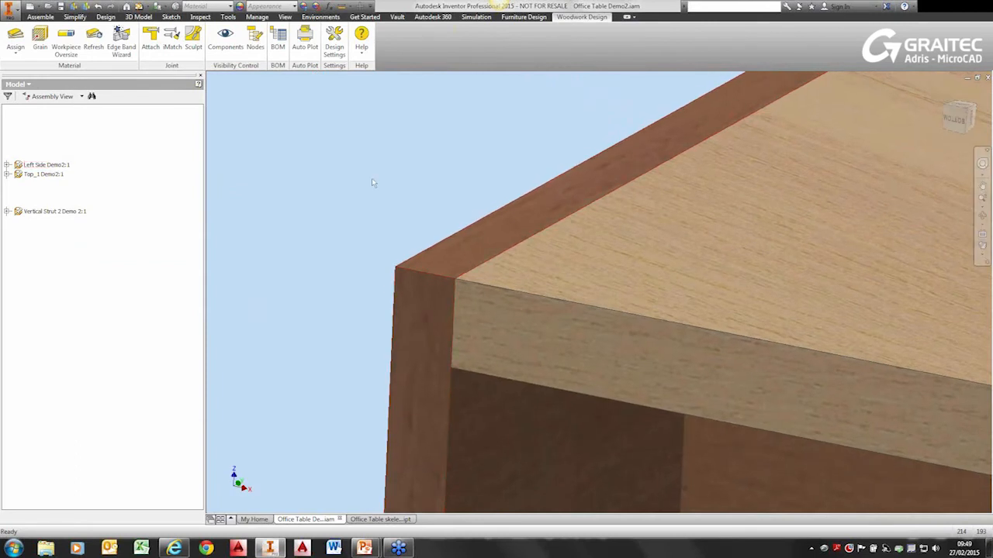
scroll(373, 183, "down", 5)
scroll(373, 179, "down", 7)
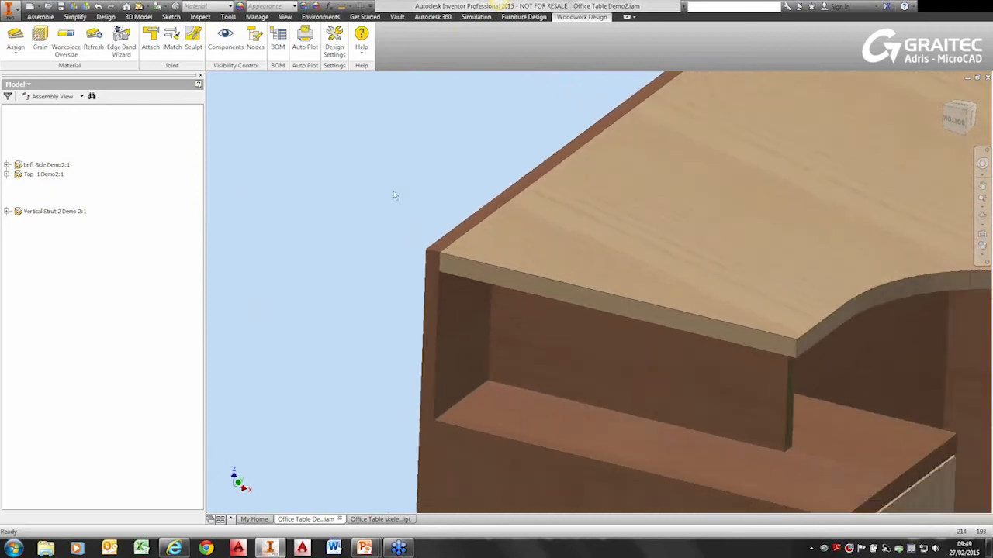
middle_click_drag(458, 236, 375, 278, "shift")
scroll(256, 253, "down", 4)
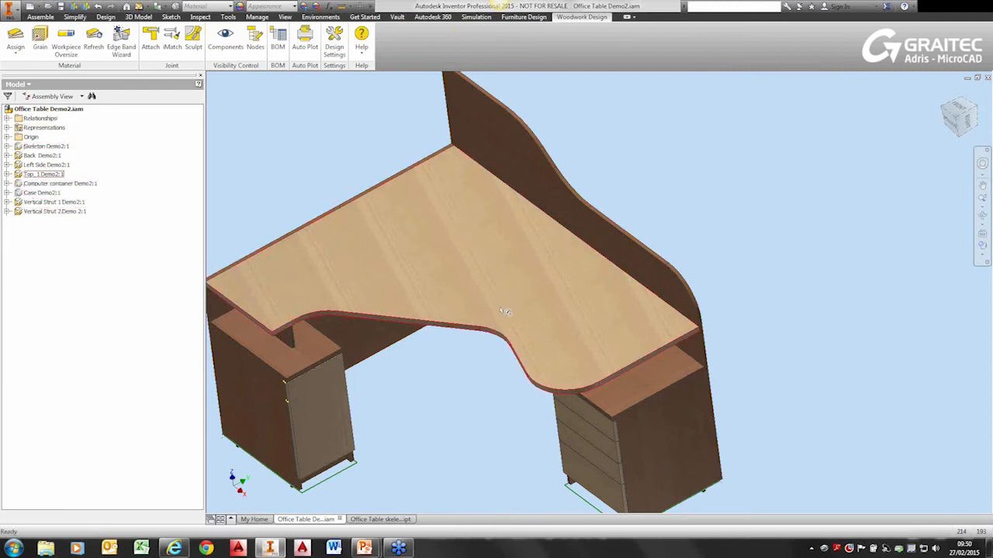
middle_click_drag(439, 376, 484, 359)
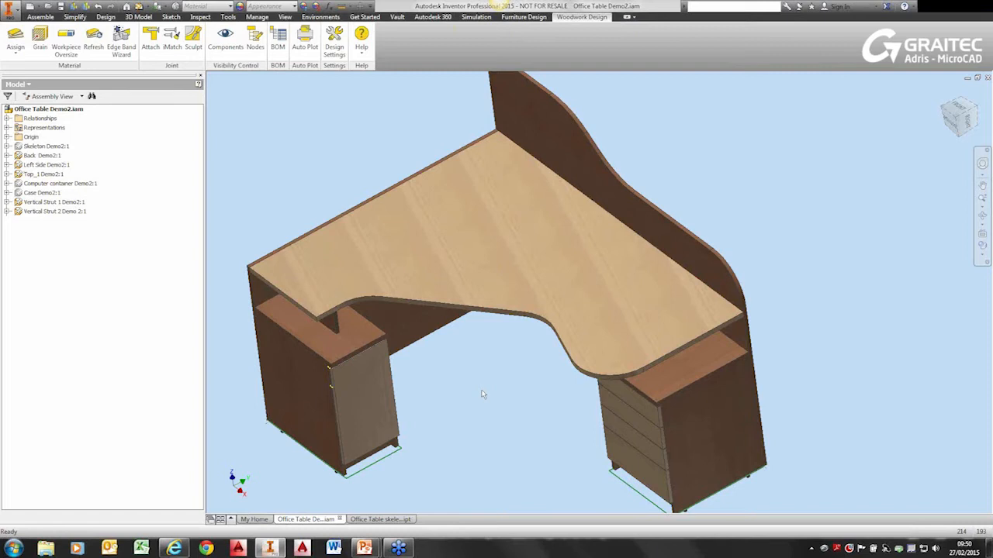
Apply a workpiece oversize of 25 to all sides of the tabletop.
left_click(60, 61)
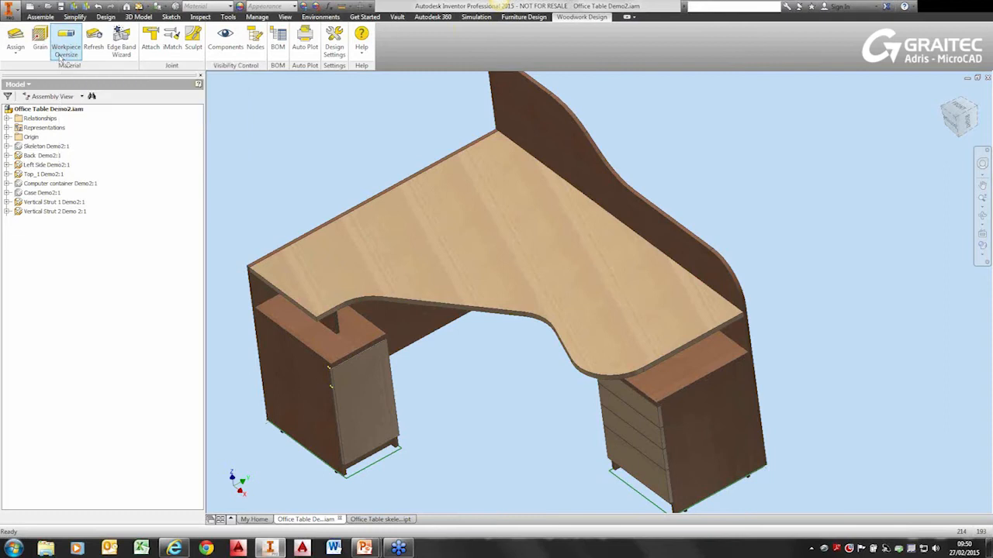
left_click(433, 226)
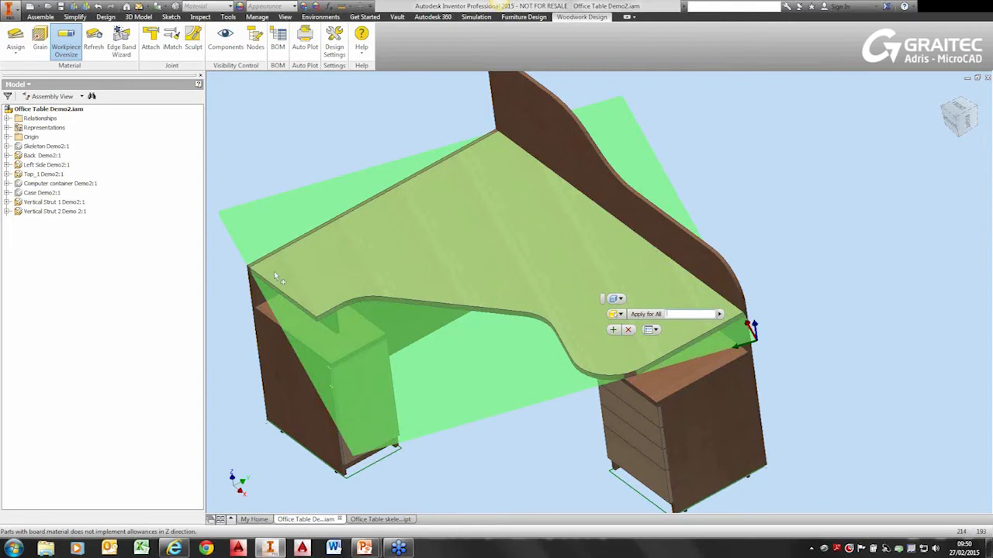
scroll(597, 382, "up", 5)
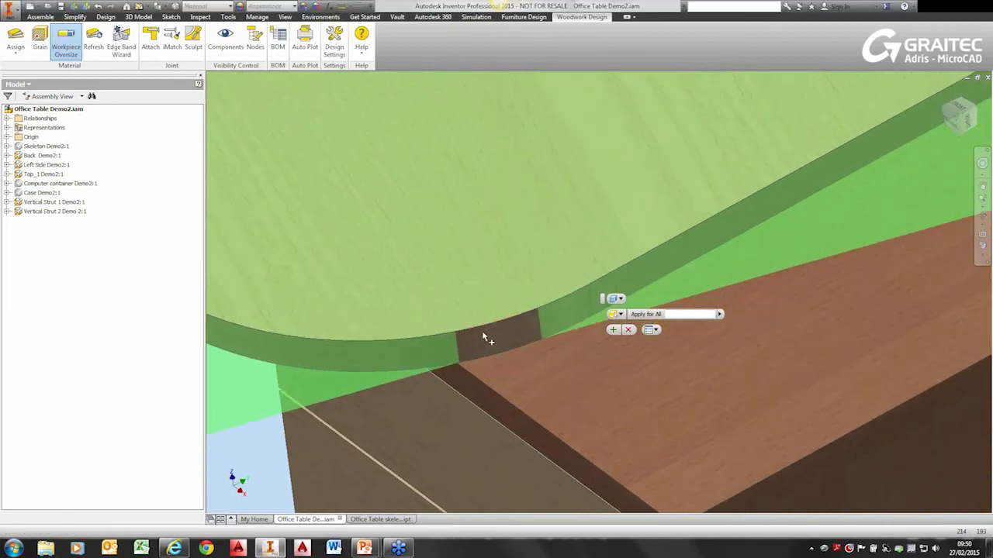
left_click(484, 335)
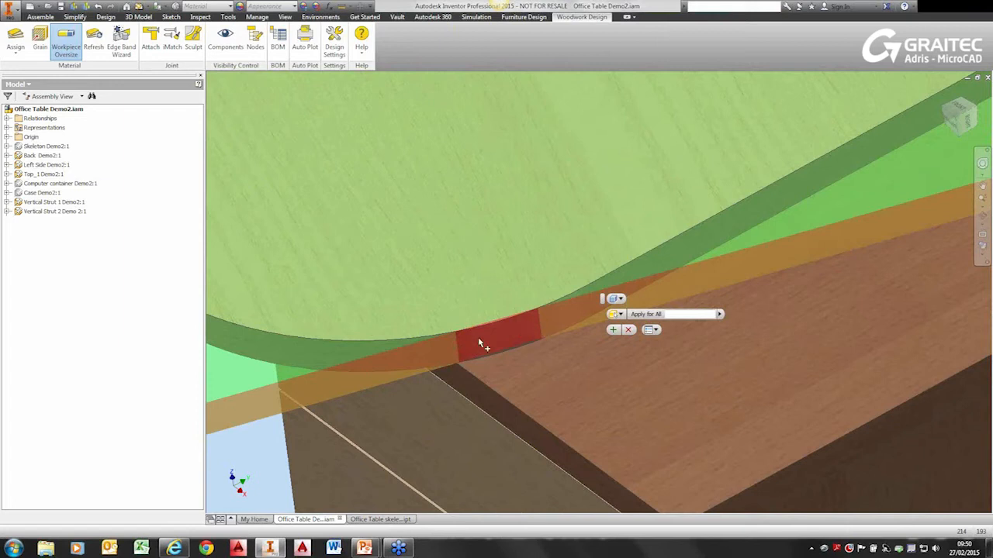
key("F6")
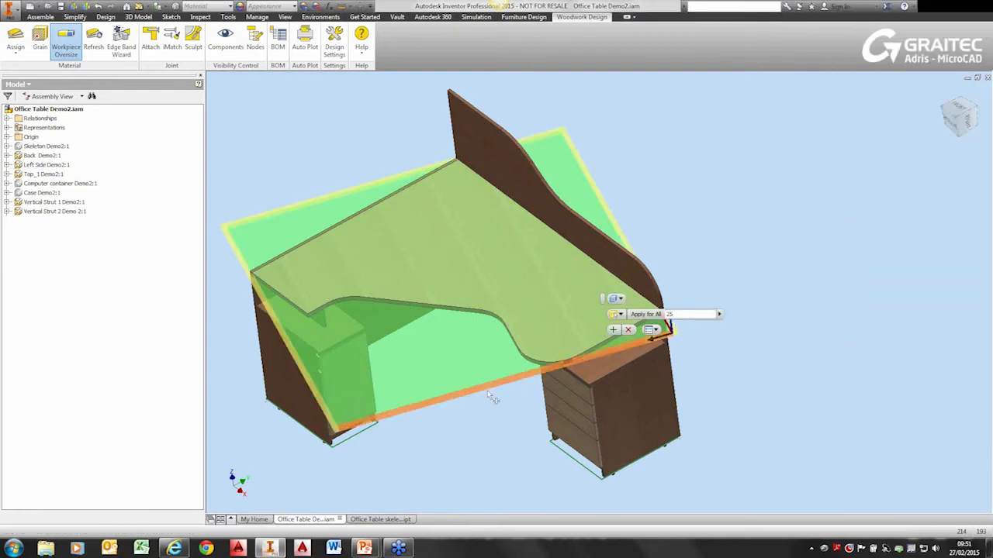
scroll(210, 223, "up", 3)
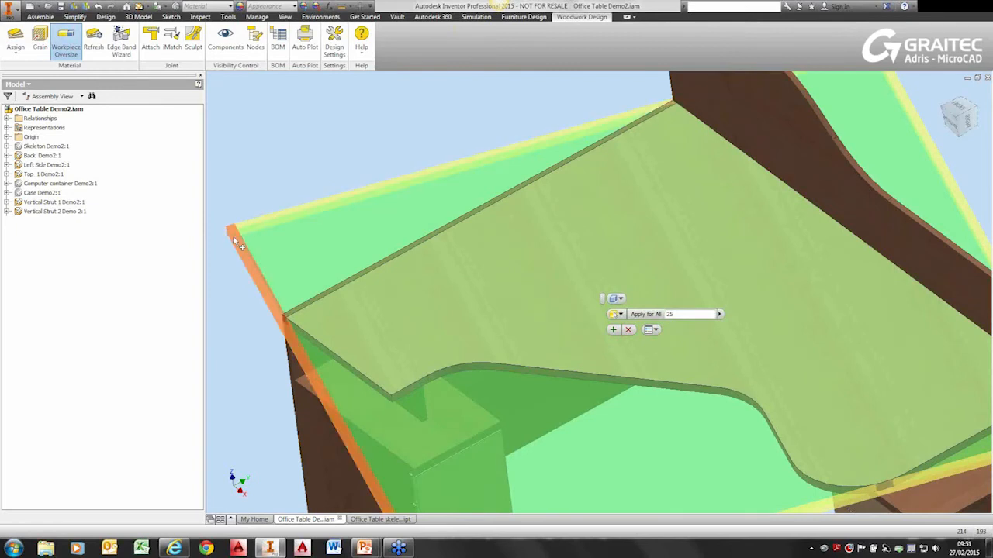
scroll(248, 221, "up", 4)
scroll(250, 234, "down", 6)
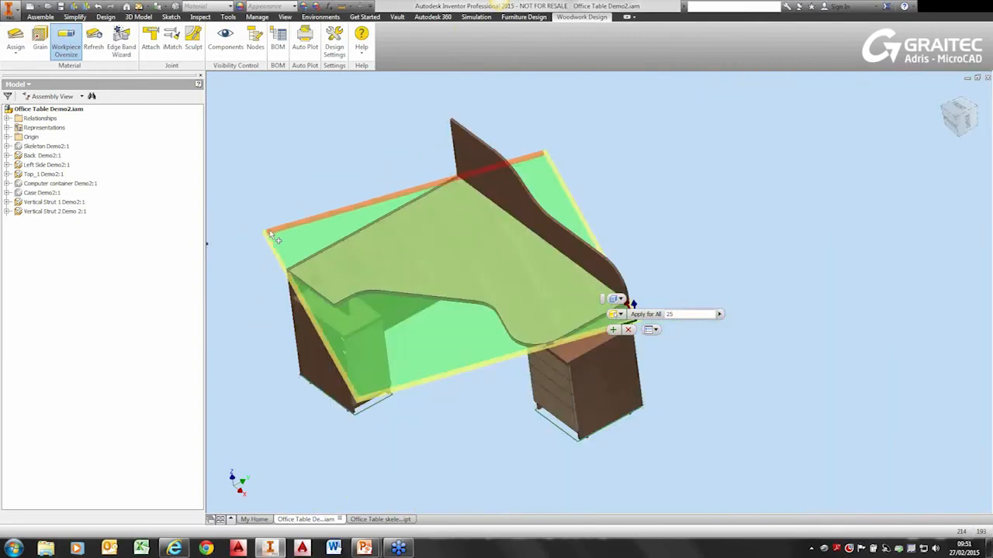
left_click(613, 330)
Reset the tabletop's grain direction and finish the Grain command.
left_click(40, 39)
left_click(570, 310)
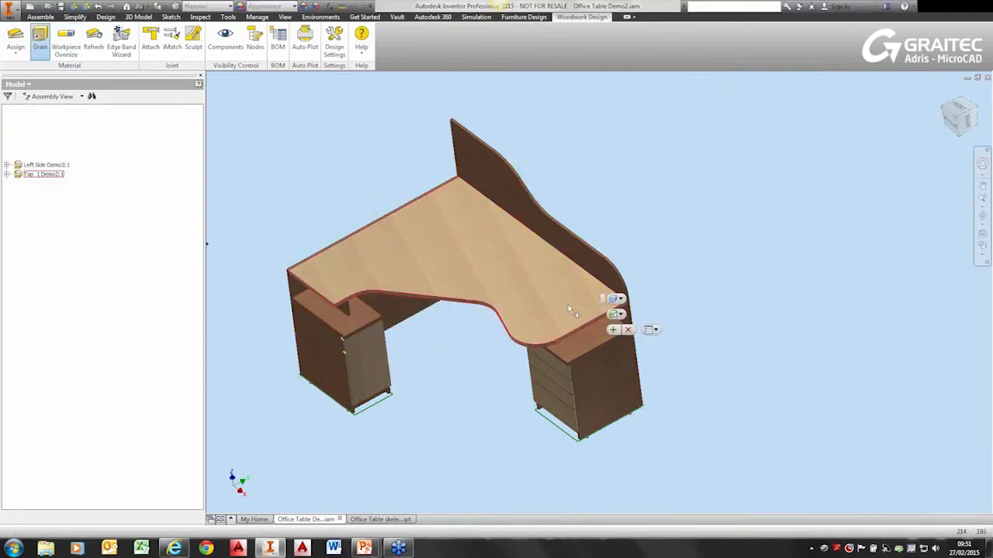
left_click(509, 276)
scroll(492, 332, "down", 3)
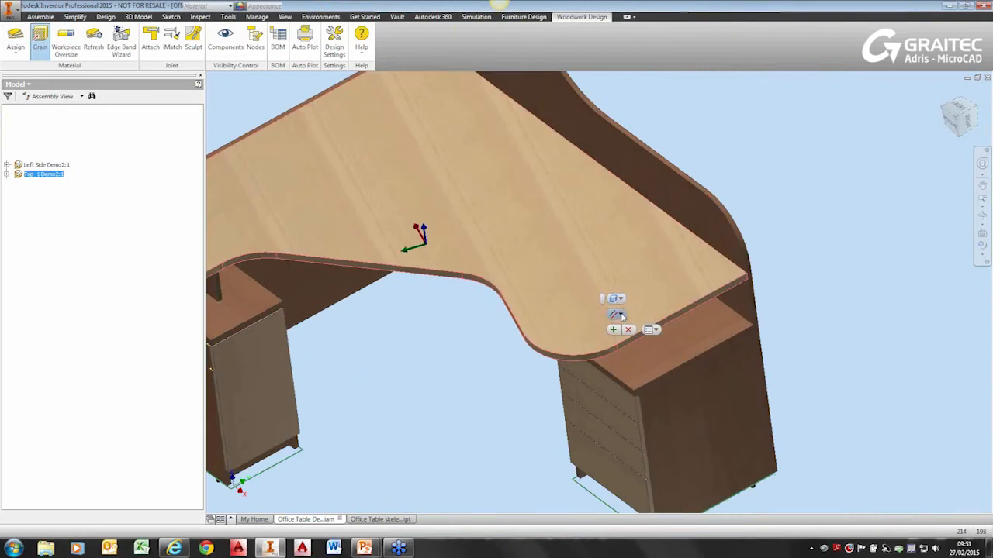
left_click(618, 315)
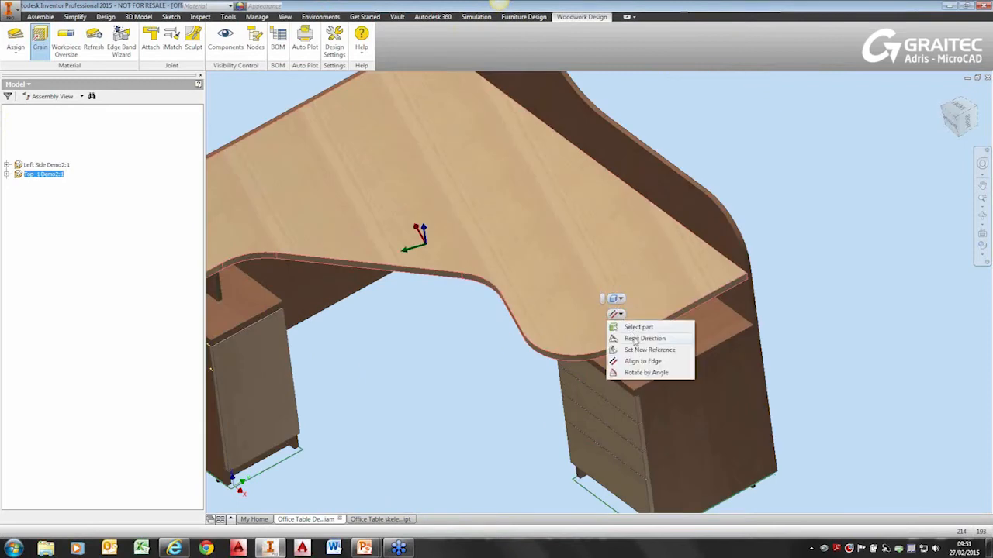
left_click(634, 339)
left_click(613, 331)
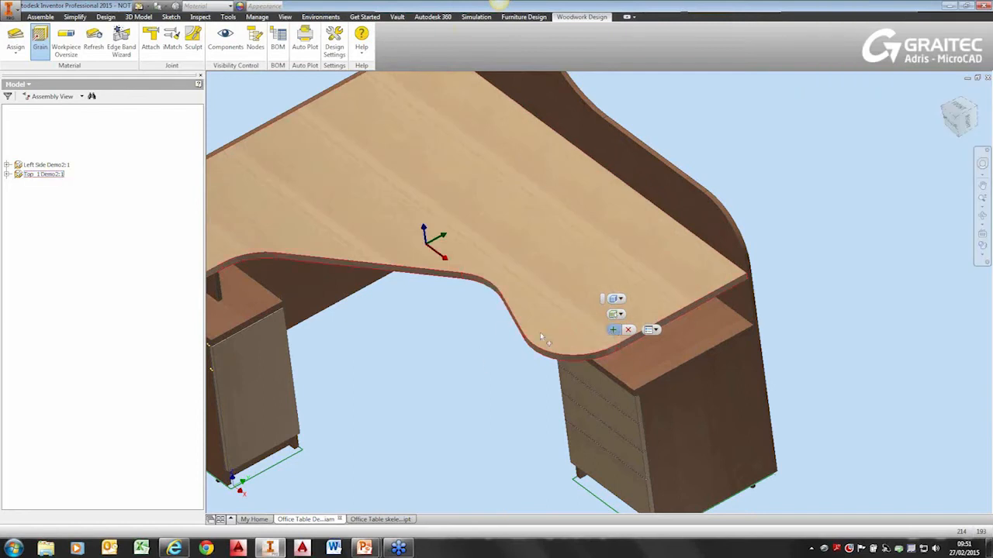
left_click(629, 331)
Check how the tabletop's oversized workpiece outline fits the reset grain direction, using Workpiece Oversize without changing values.
left_click(66, 43)
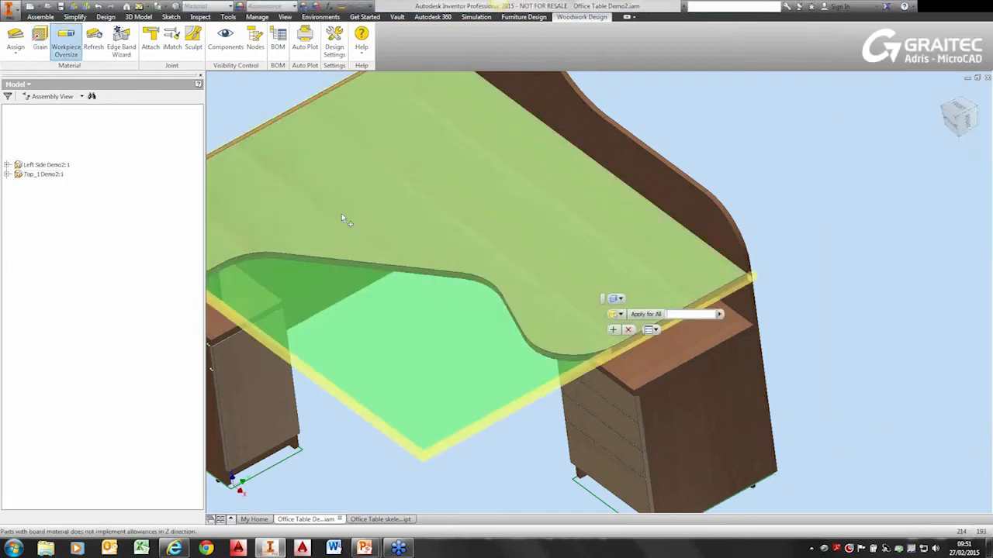
middle_click_drag(382, 231, 536, 288)
scroll(415, 264, "down", 3)
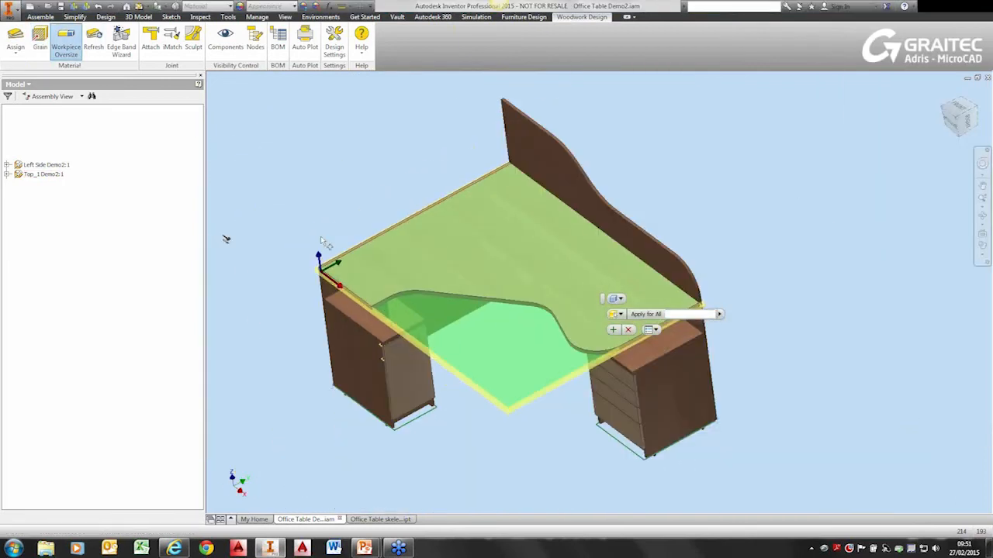
scroll(620, 340, "up", 6)
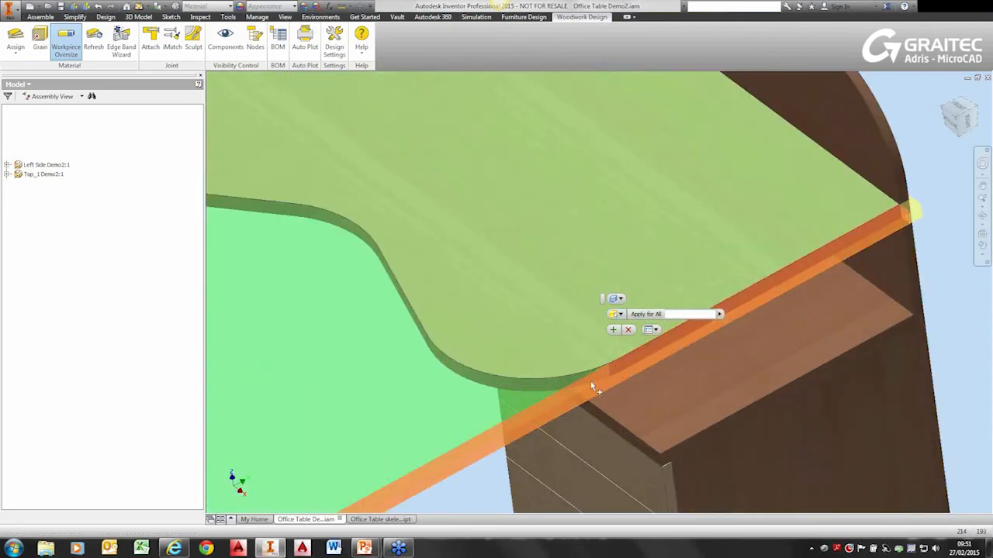
left_click(597, 388)
scroll(558, 373, "down", 5)
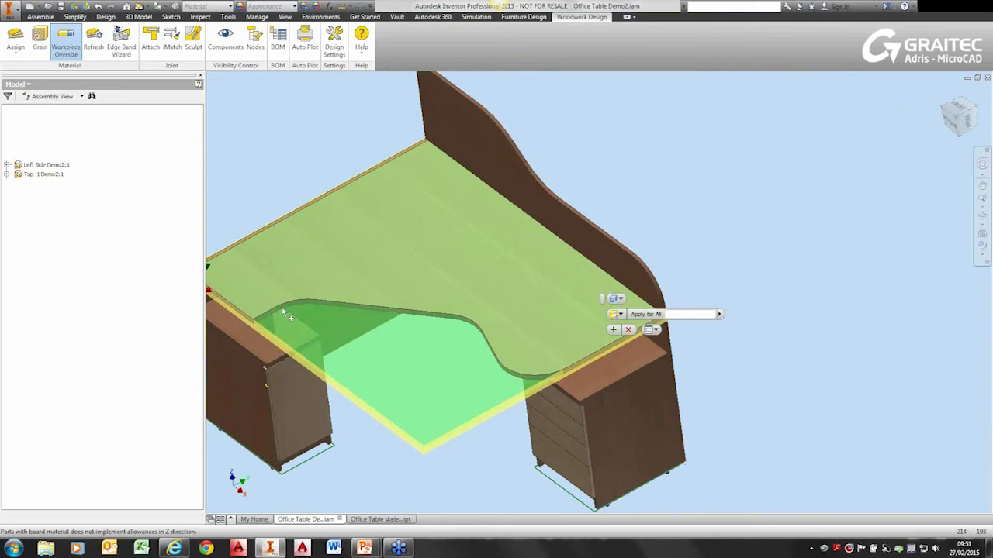
left_click(628, 331)
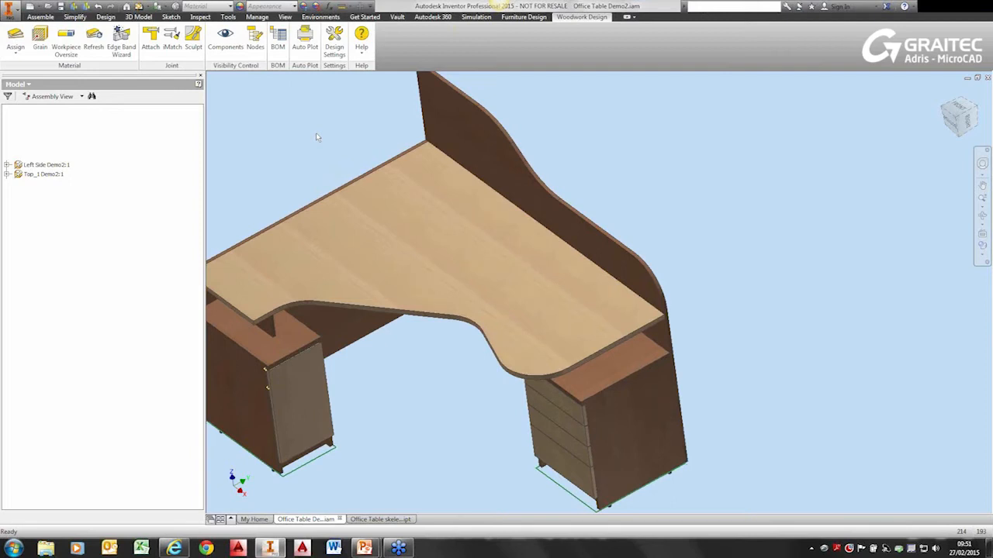
Create the edge band geometry on the tabletop with the Edge Band Wizard.
middle_click_drag(315, 134, 426, 164, "shift")
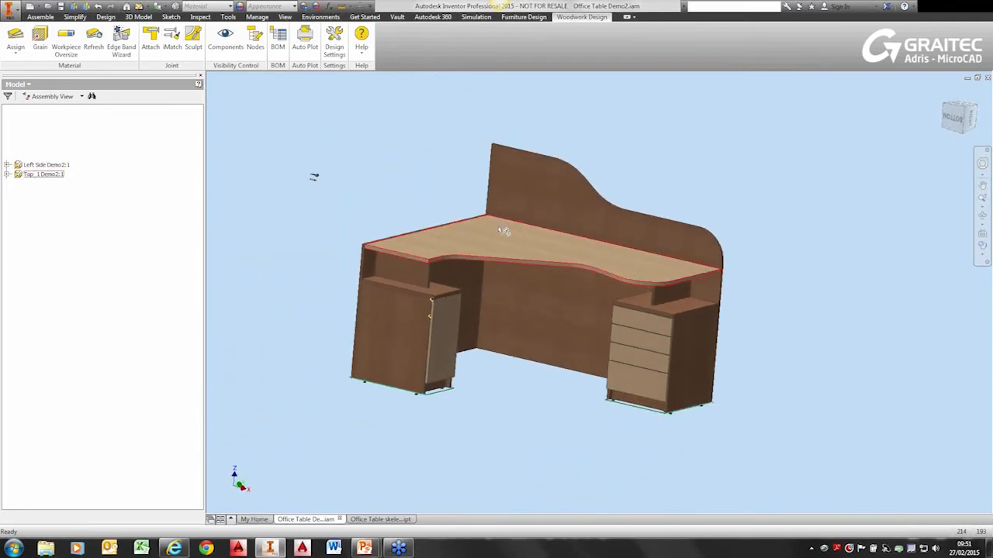
scroll(504, 231, "down", 10)
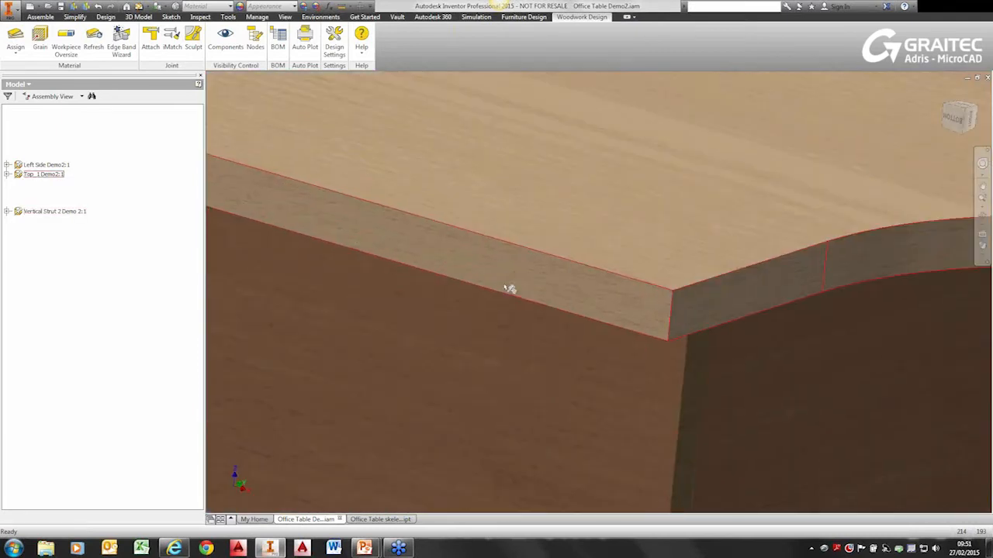
middle_click_drag(510, 289, 545, 292, "shift")
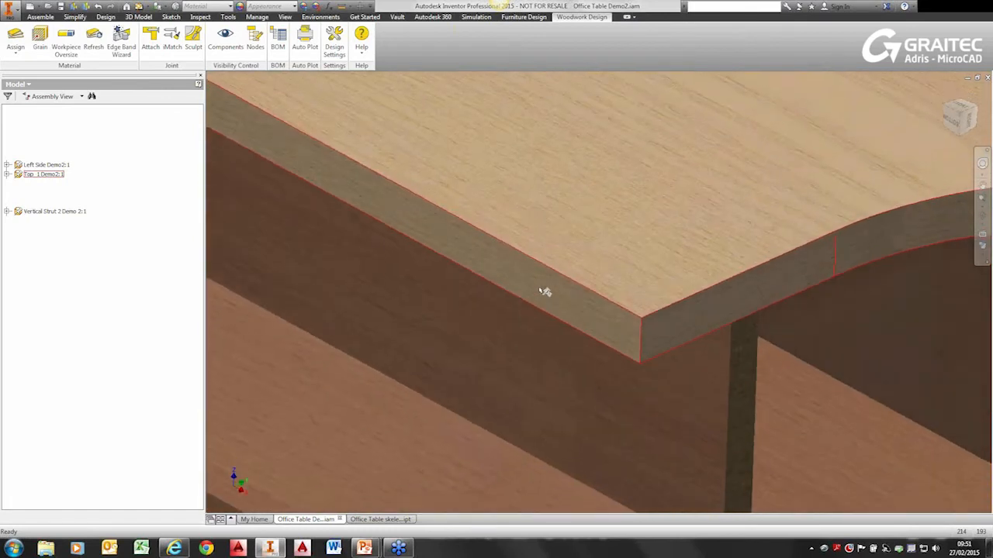
scroll(535, 287, "up", 4)
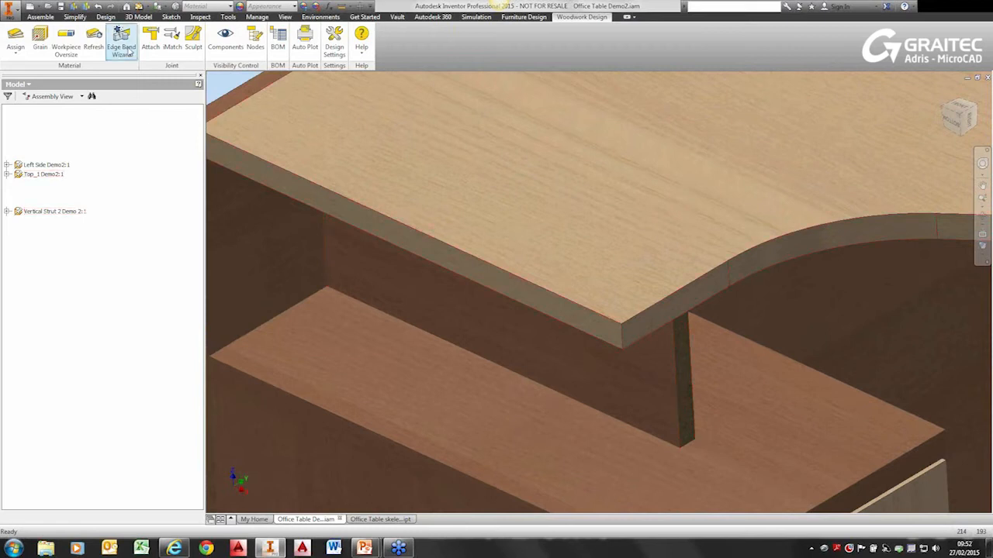
scroll(465, 280, "up", 3)
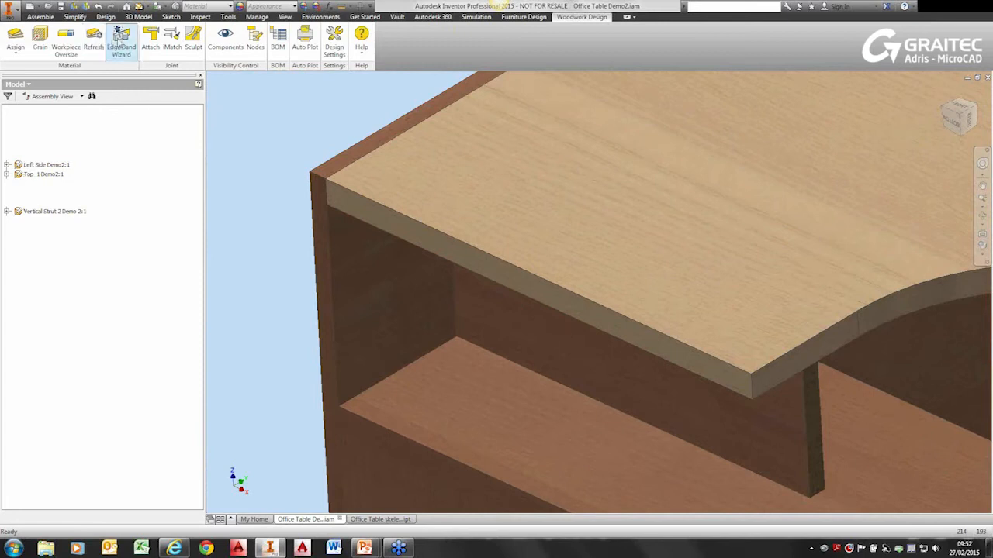
left_click(121, 43)
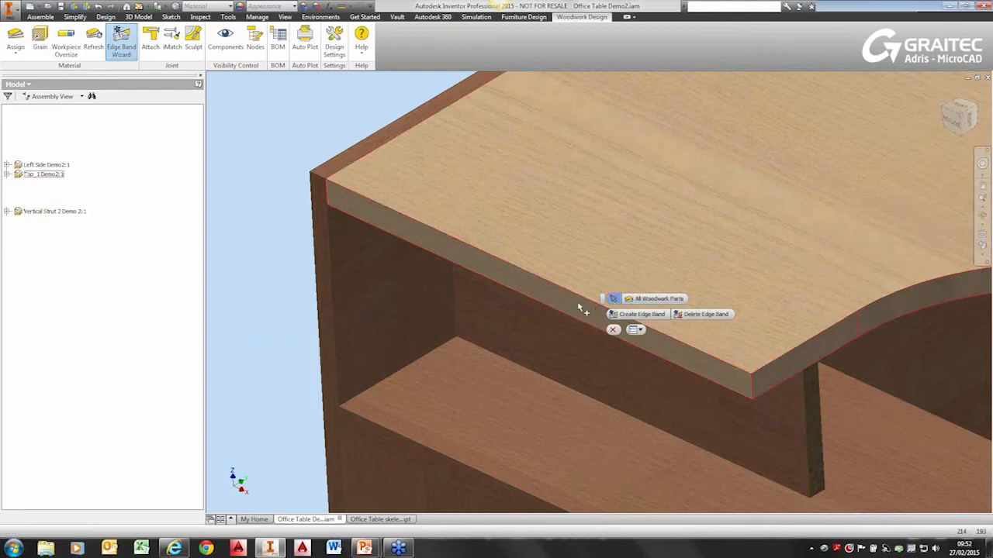
scroll(437, 264, "down", 4)
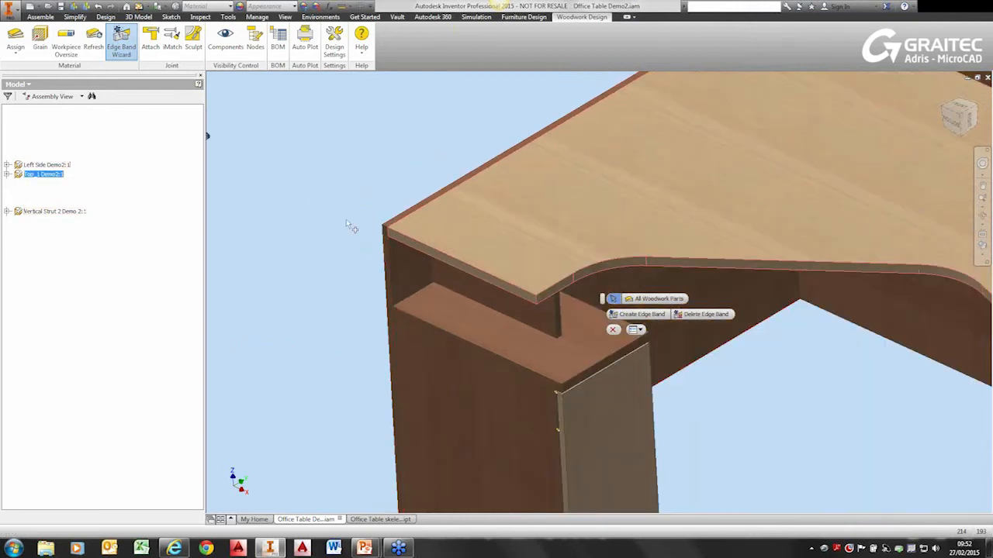
left_click(644, 314)
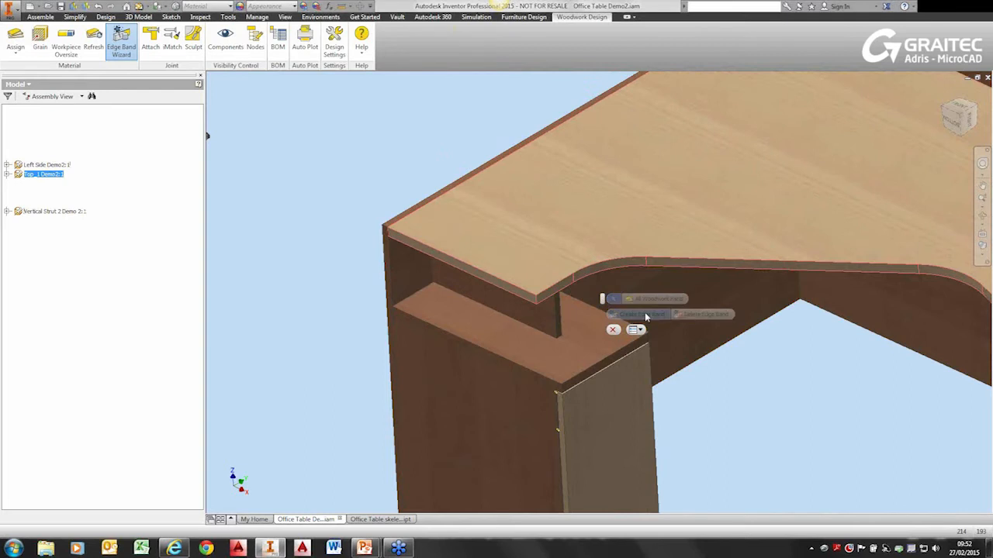
Examine the tabletop's edge bands at the front corner, along the curved front and beside the left side panel.
scroll(469, 300, "up", 8)
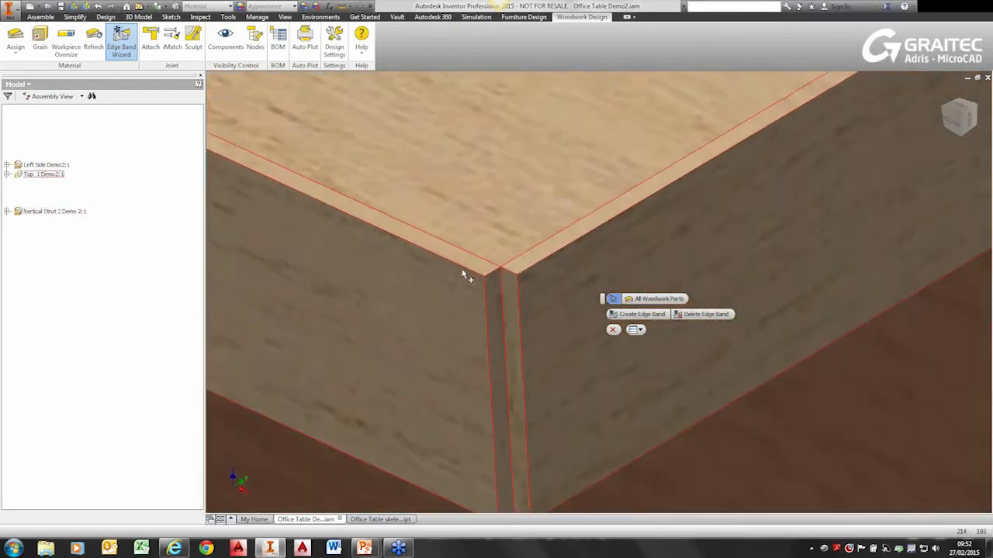
scroll(464, 275, "down", 5)
middle_click_drag(463, 274, 319, 329)
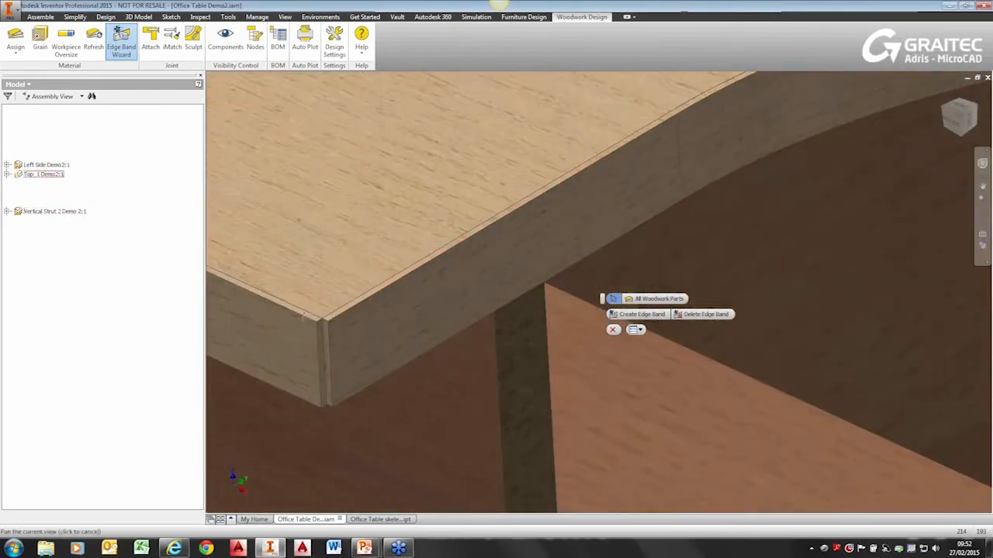
scroll(620, 152, "down", 2)
scroll(650, 133, "up", 4)
middle_click_drag(650, 134, 537, 232)
scroll(608, 210, "up", 5)
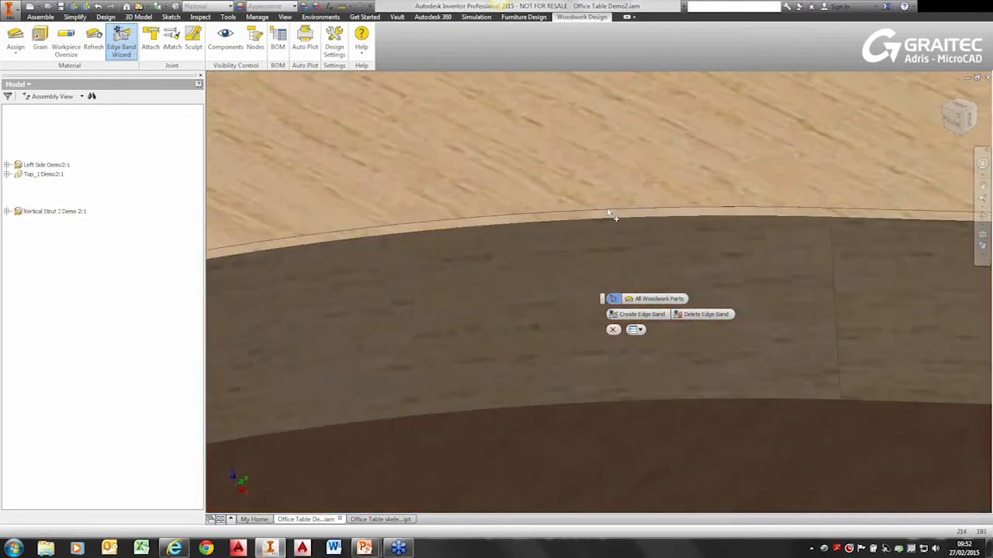
scroll(607, 215, "down", 5)
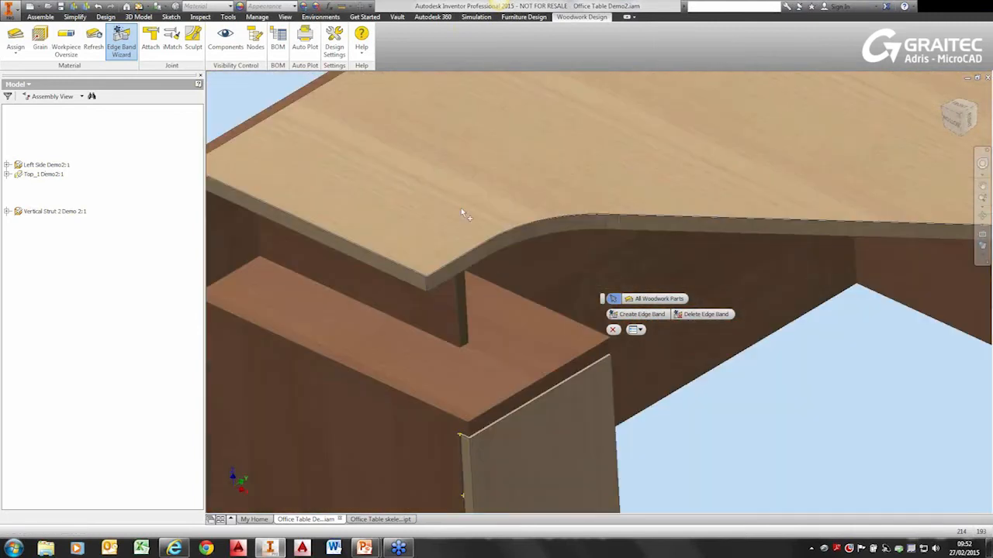
scroll(354, 262, "up", 5)
scroll(351, 257, "up", 4)
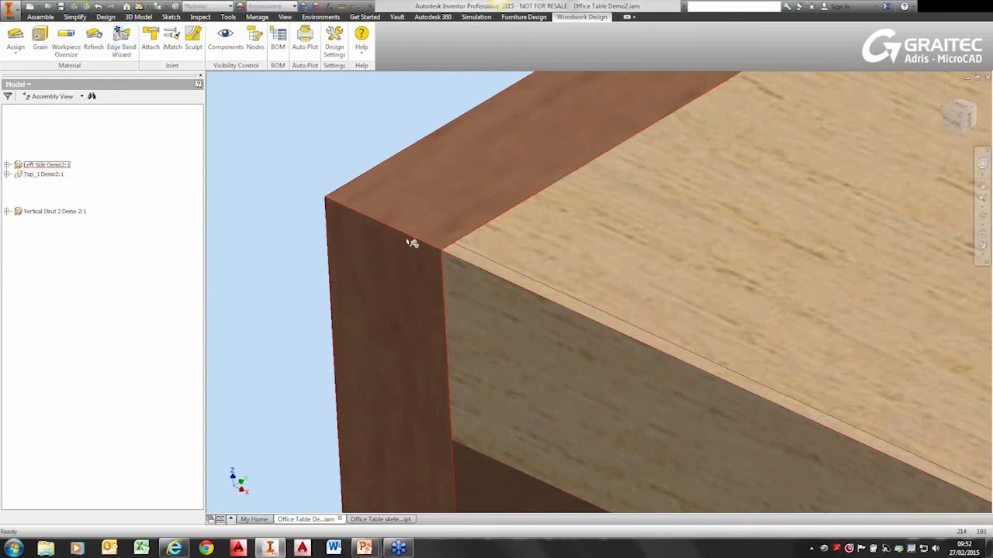
Undo the component isolation so that all parts of the office table assembly are shown.
scroll(449, 262, "up", 3)
scroll(503, 270, "down", 5)
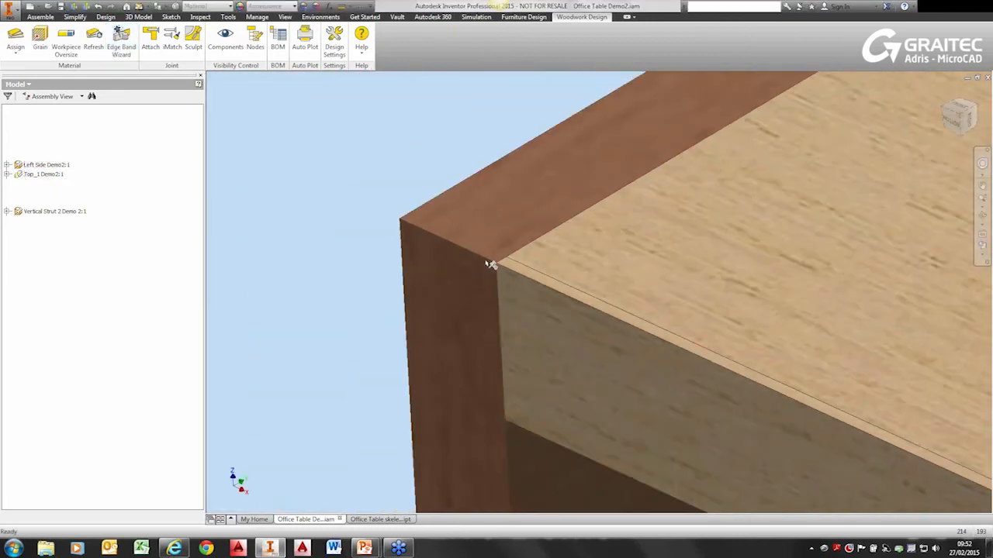
scroll(416, 232, "down", 2)
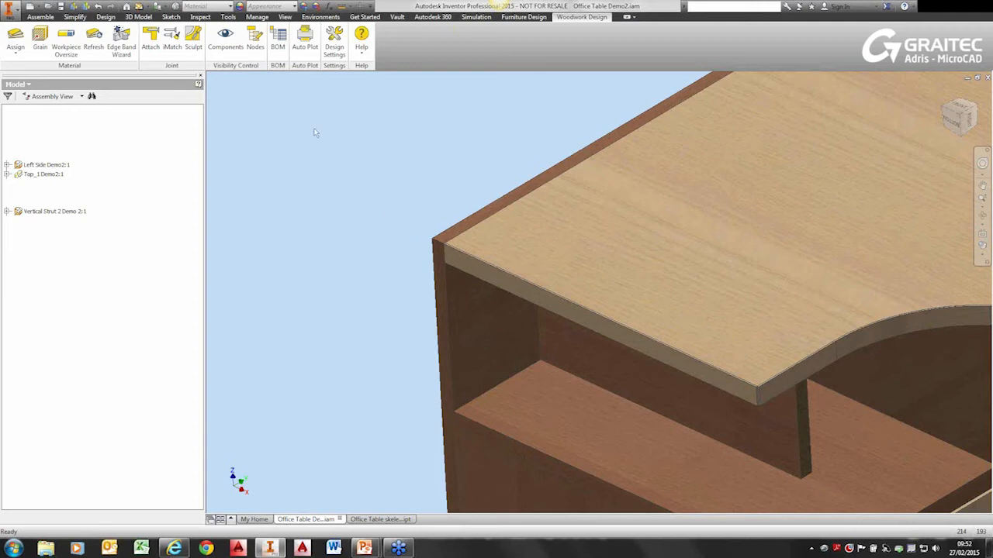
left_click(98, 8)
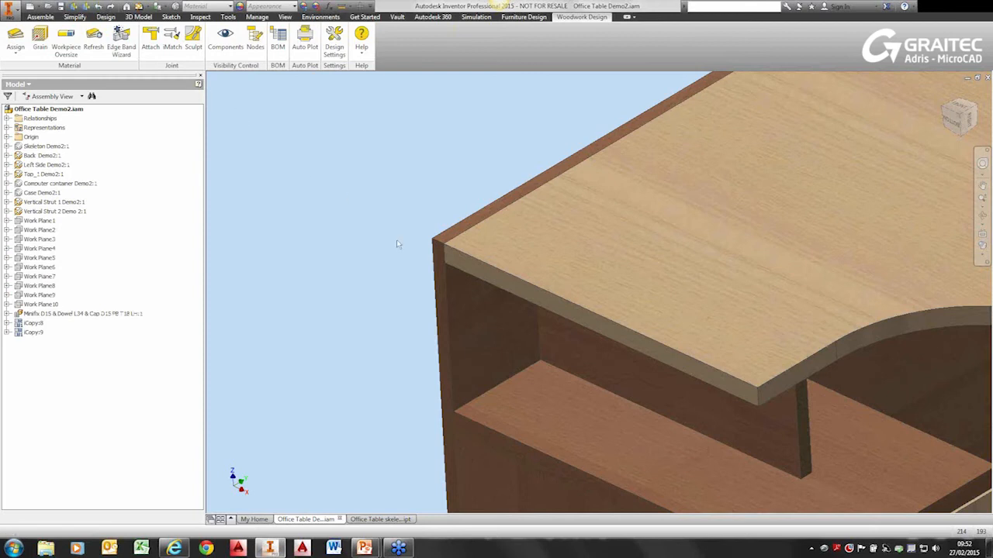
Examine the Minifix and dowel connector set placed beside the desk and its position relative to the tabletop.
scroll(460, 259, "up", 5)
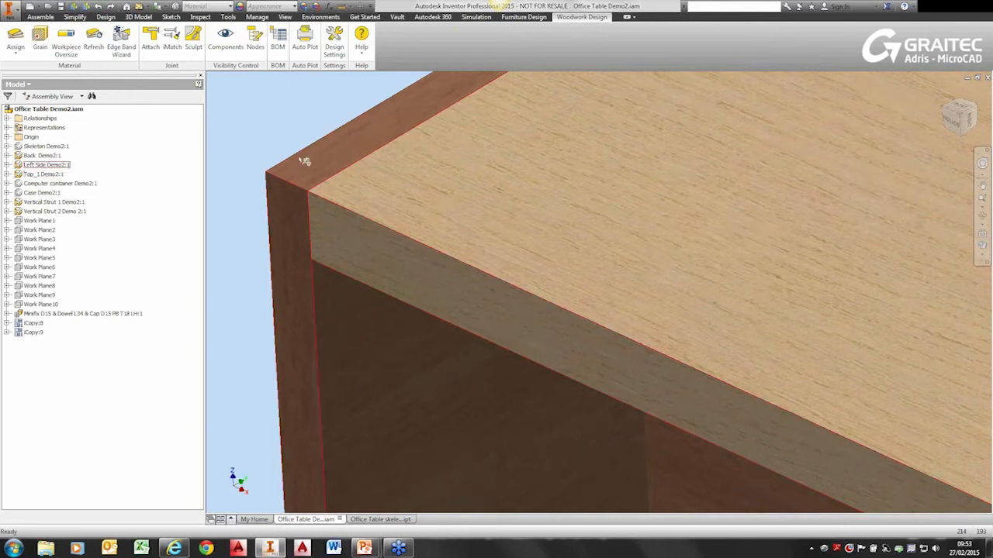
scroll(257, 109, "down", 5)
middle_click_drag(290, 134, 463, 262)
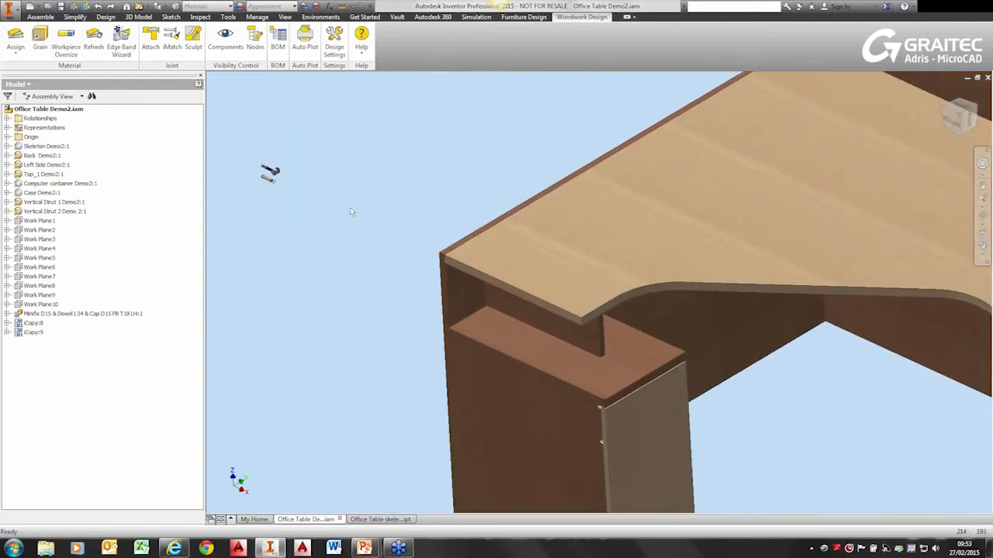
scroll(253, 168, "up", 6)
scroll(341, 208, "up", 2)
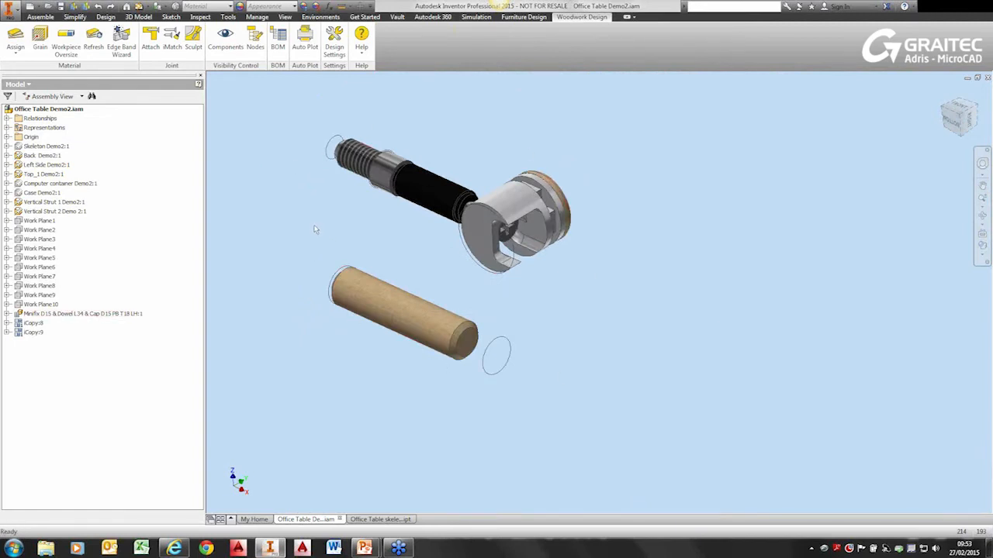
scroll(312, 229, "down", 6)
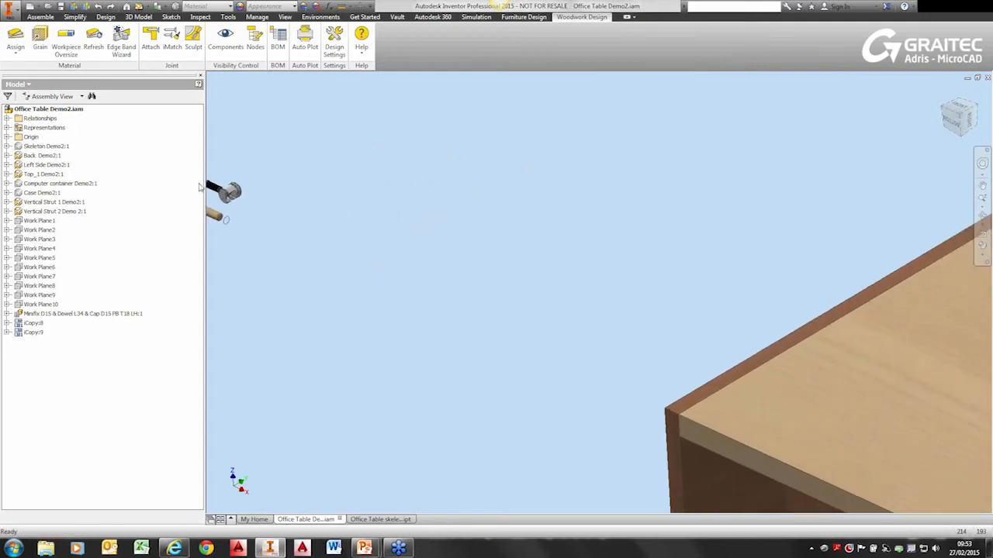
middle_click_drag(458, 283, 306, 249)
scroll(308, 243, "down", 3)
middle_click_drag(308, 239, 298, 191, "shift")
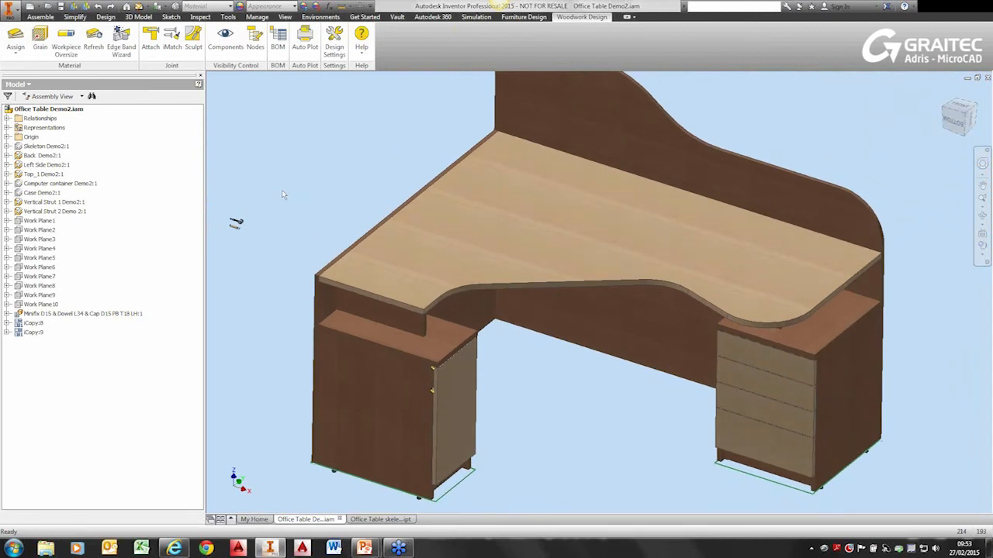
Turn on the visibility of the user work planes in the assembly.
left_click(284, 17)
left_click(17, 43)
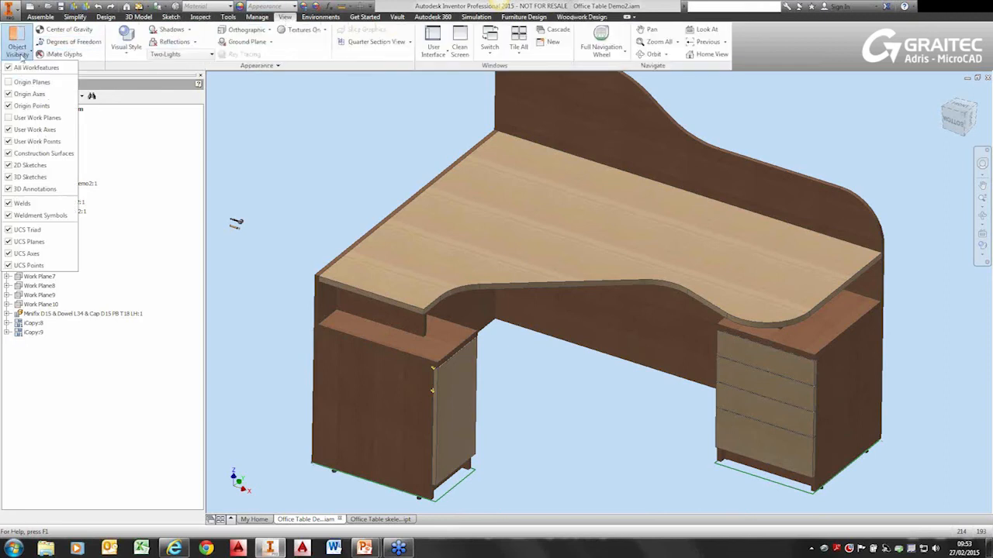
left_click(24, 117)
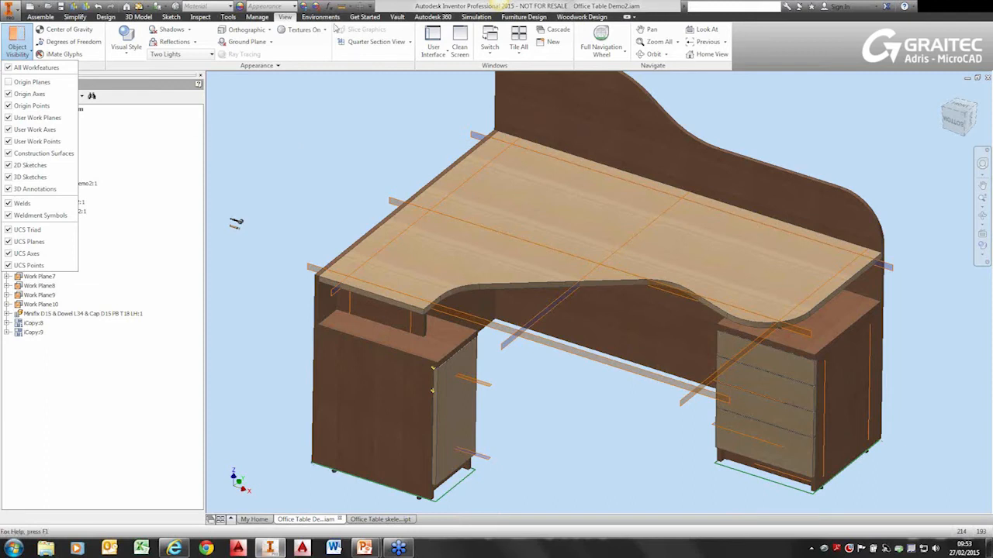
Set up Attach for the Minifix and dowel connector, with the left side panel as Nestled Board Plane and the tabletop's underside as Pillar Board Side Plane.
left_click(565, 17)
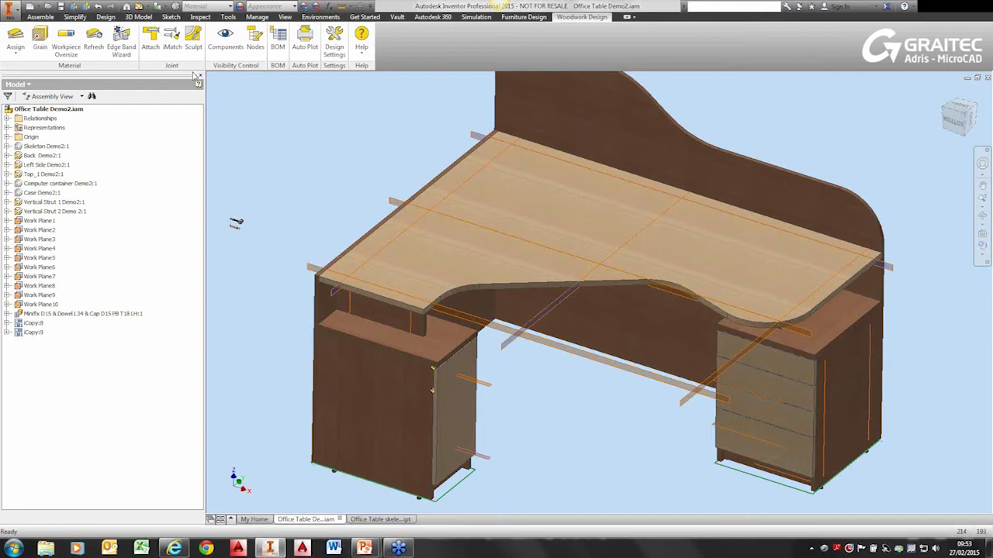
left_click(150, 45)
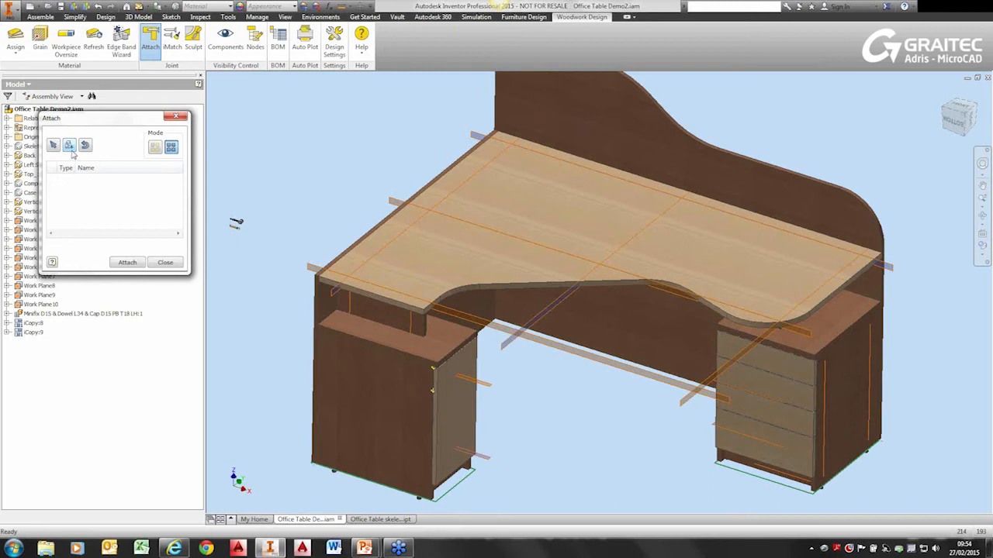
scroll(369, 268, "up", 5)
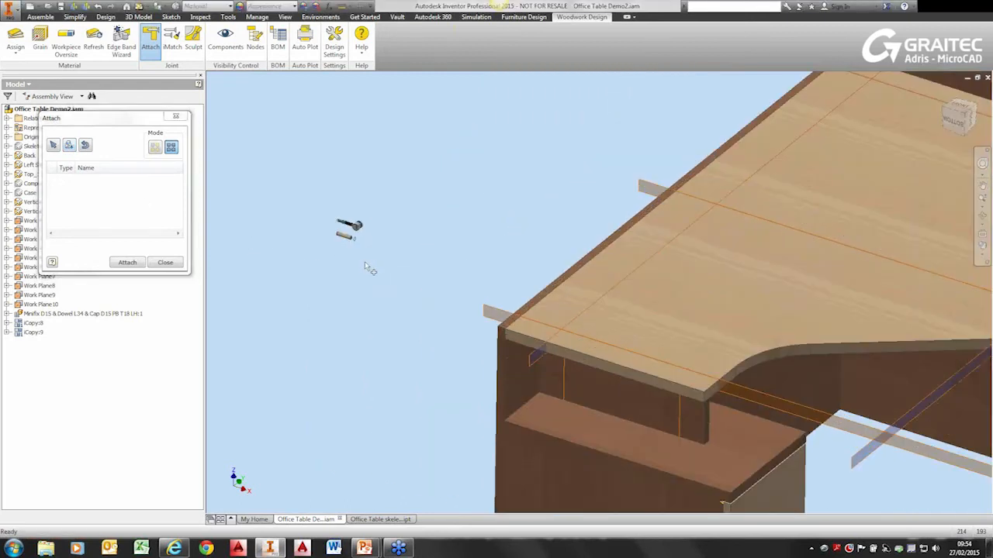
left_click(348, 228)
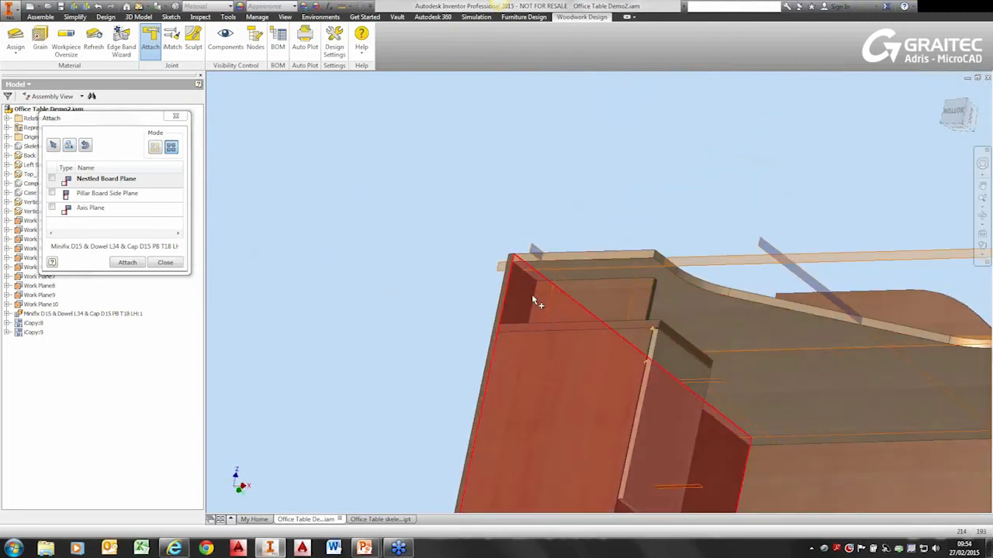
left_click(665, 297)
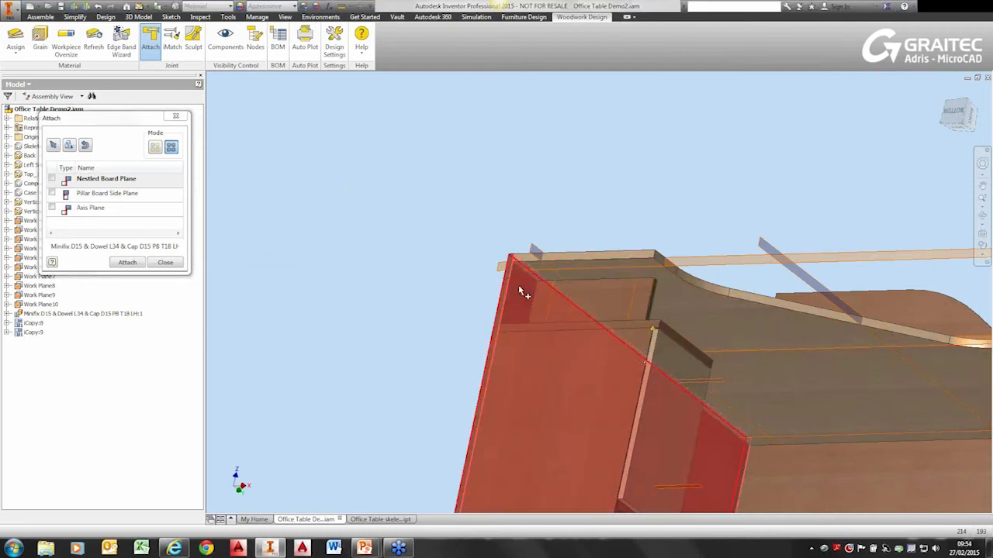
left_click(71, 196)
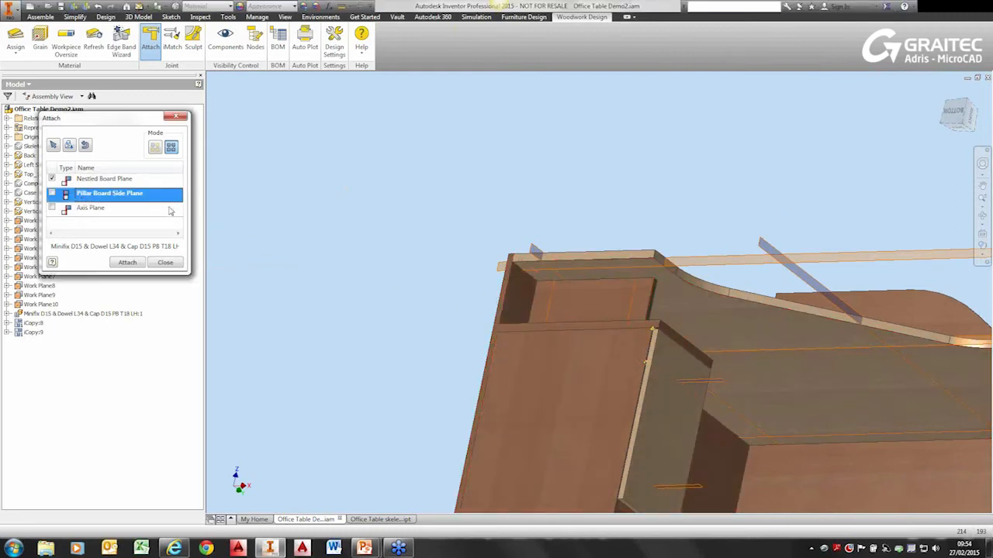
left_click(699, 293)
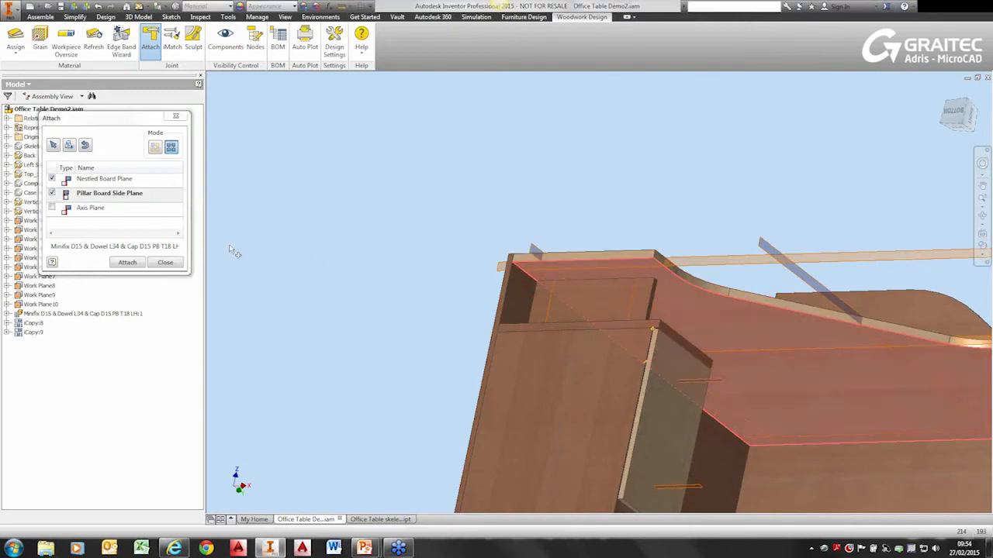
Assign the three work planes crossing the tabletop, Work Plane5 to Work Plane7, as Axis Plane, attach the connectors and finish Attach.
left_click(101, 210)
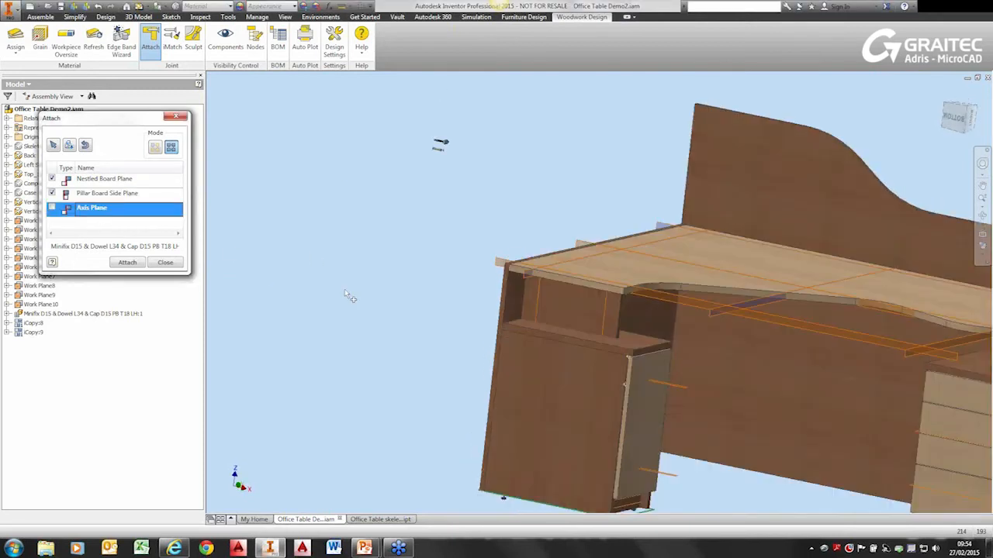
left_click(530, 268)
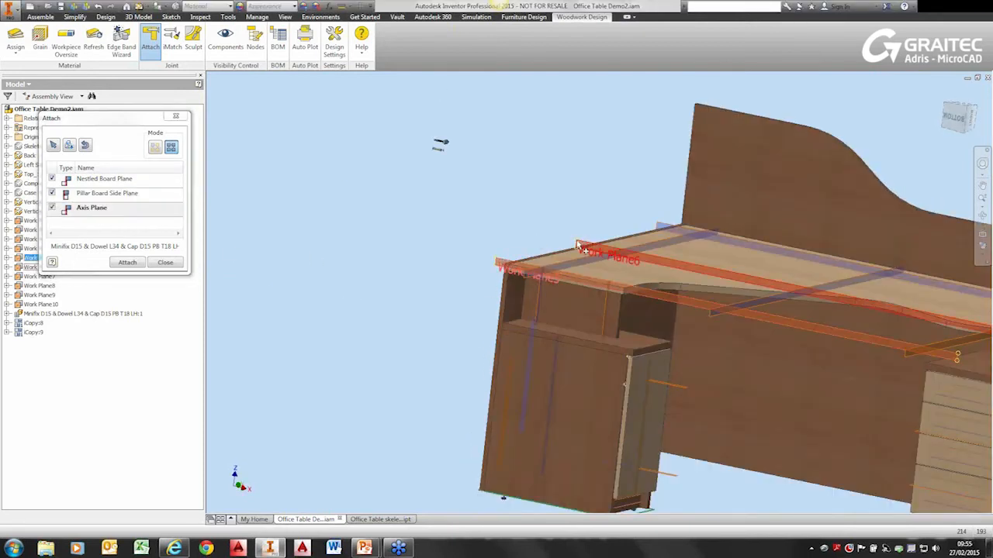
left_click(653, 226)
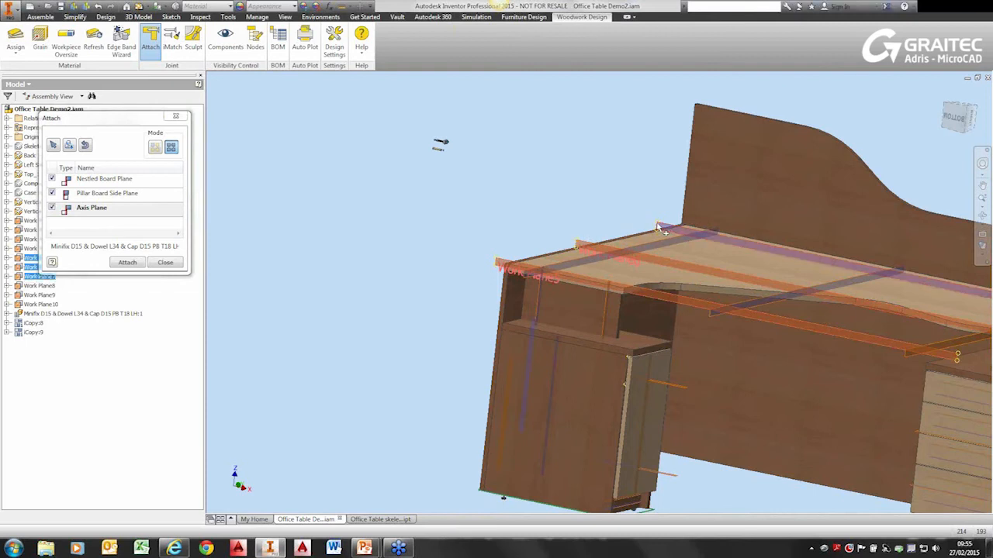
left_click(127, 263)
scroll(522, 269, "up", 5)
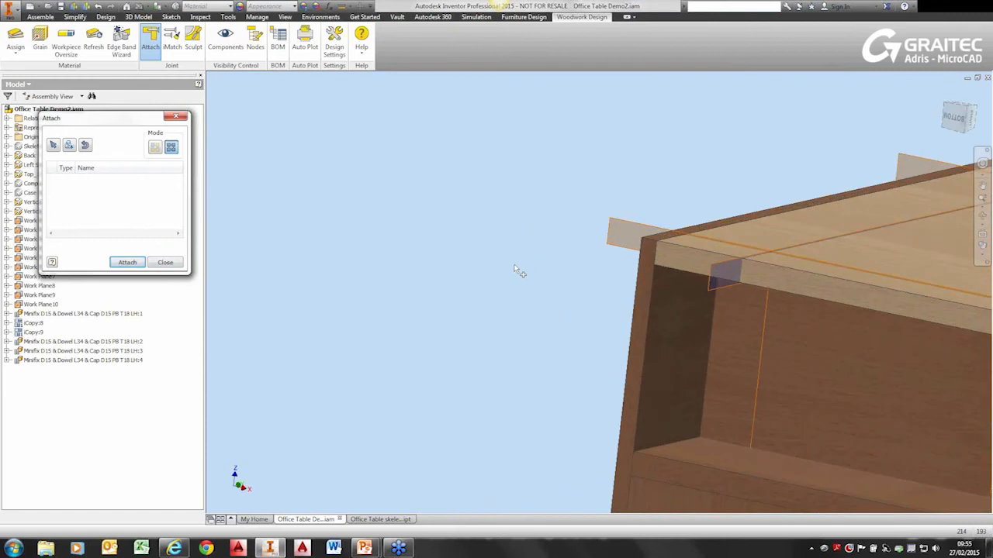
middle_click_drag(404, 270, 314, 277)
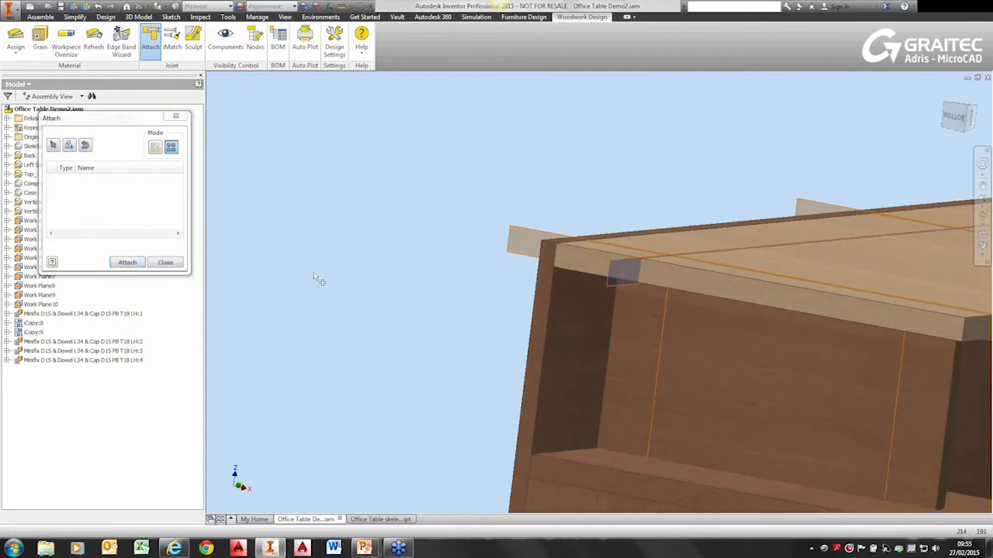
scroll(625, 218, "up", 10)
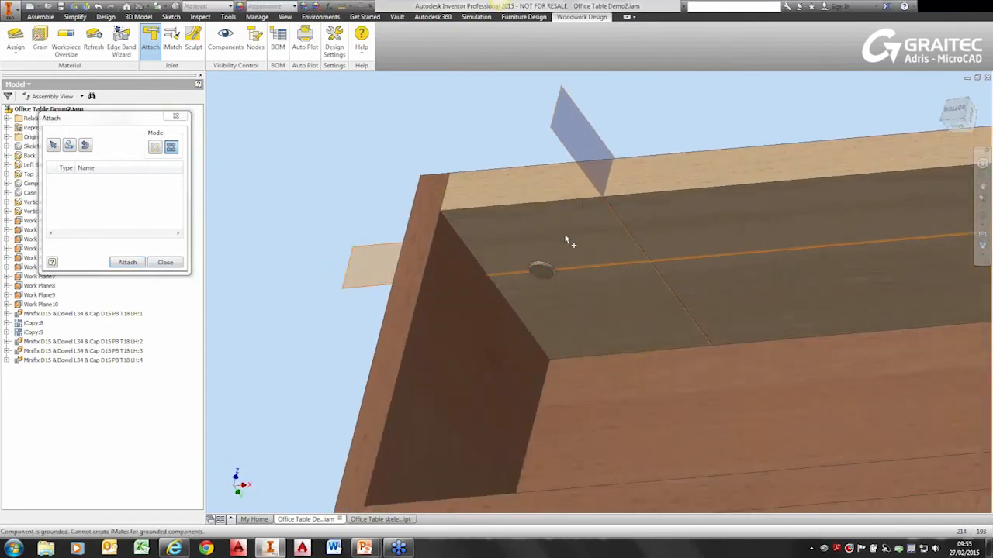
scroll(521, 316, "down", 8)
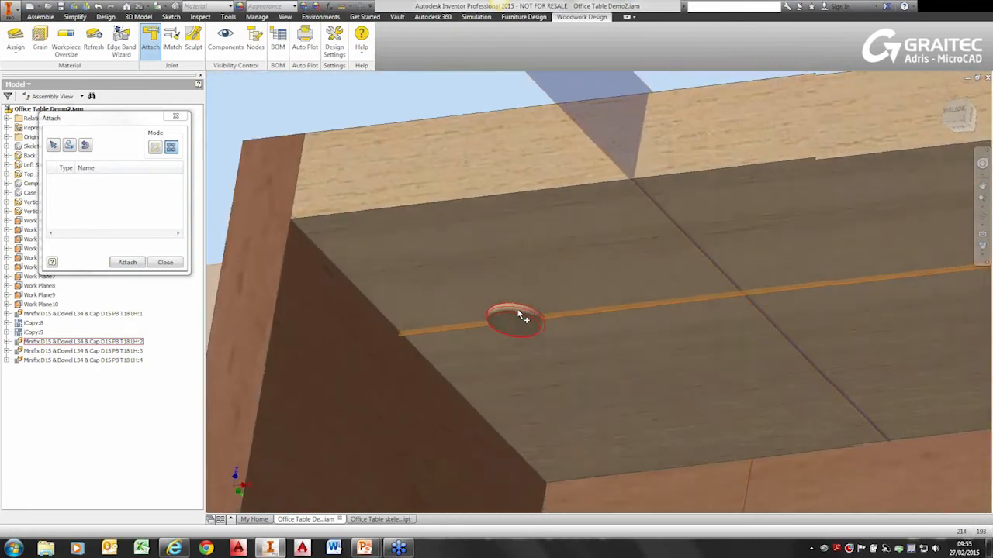
left_click(165, 263)
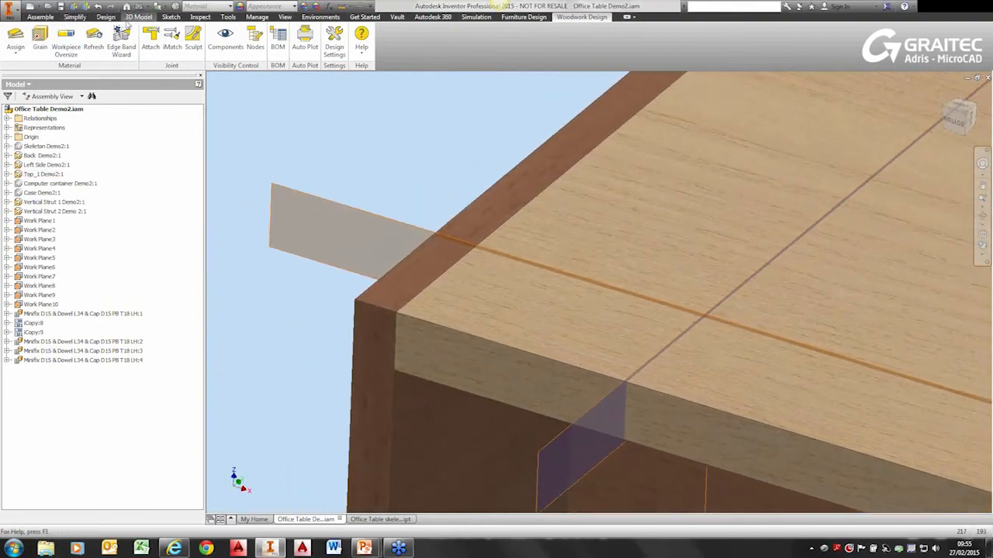
Turn off the visibility of the user work planes.
left_click(285, 17)
left_click(18, 48)
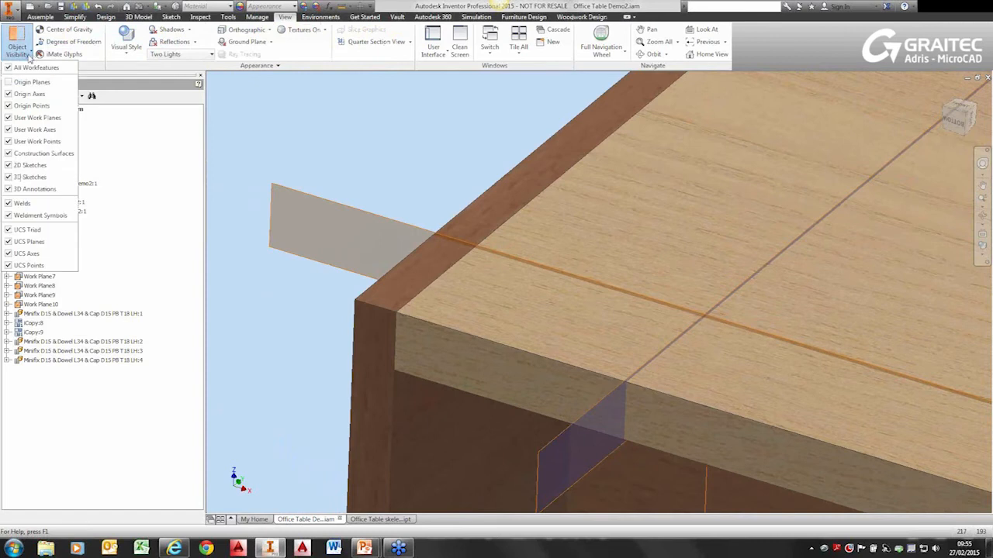
left_click(31, 118)
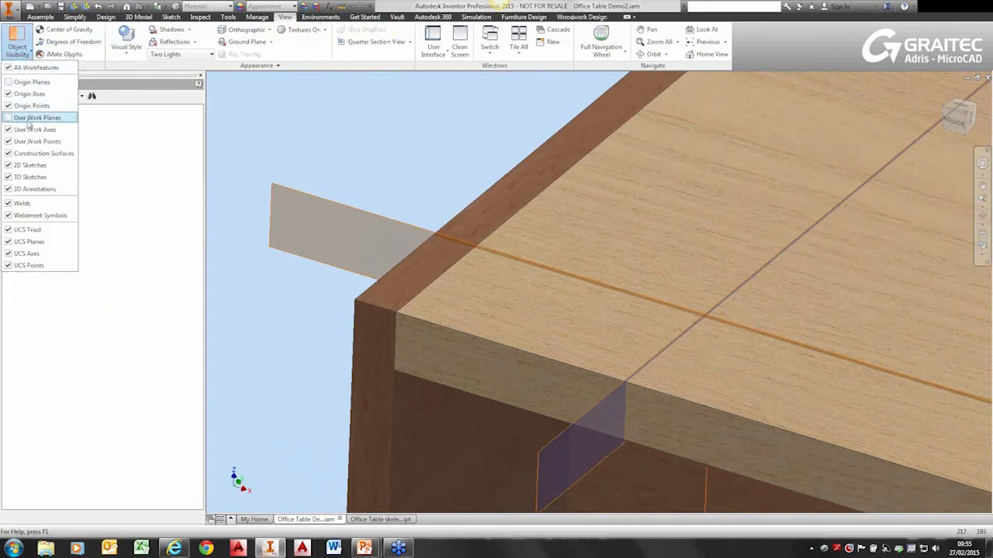
left_click(260, 176)
Hide the left side panel and examine the Minifix bolts and dowels along the tabletop's side edge.
middle_click_drag(387, 233, 372, 319, "shift")
right_click(342, 218)
left_click(361, 231)
scroll(372, 320, "up", 5)
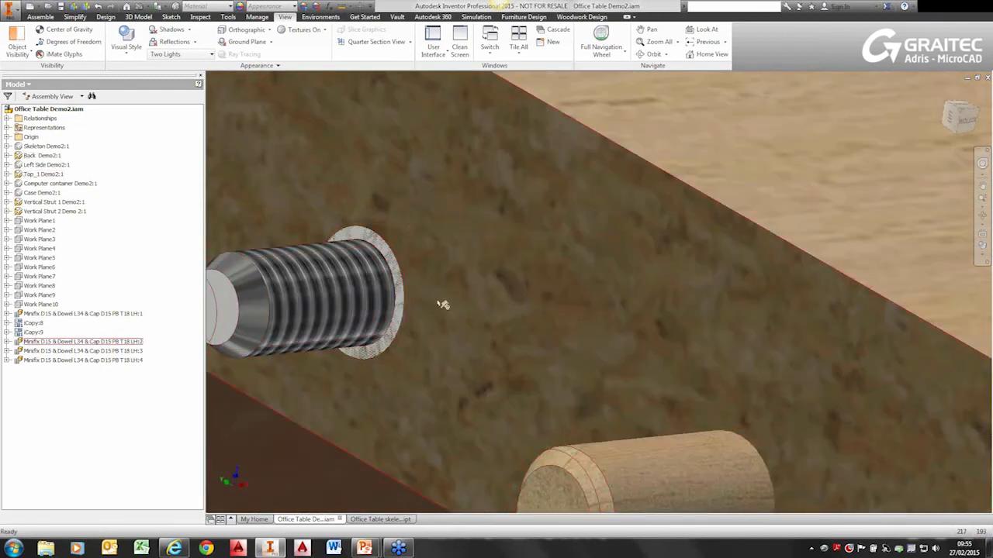
scroll(328, 188, "down", 5)
scroll(414, 266, "down", 5)
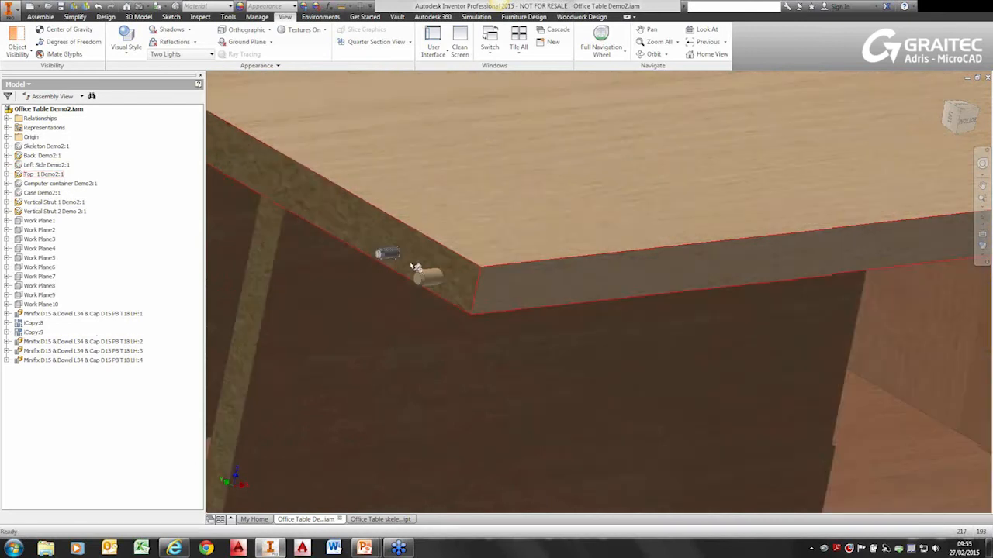
middle_click_drag(342, 149, 337, 147, "shift")
scroll(343, 171, "up", 5)
middle_click_drag(381, 186, 512, 248)
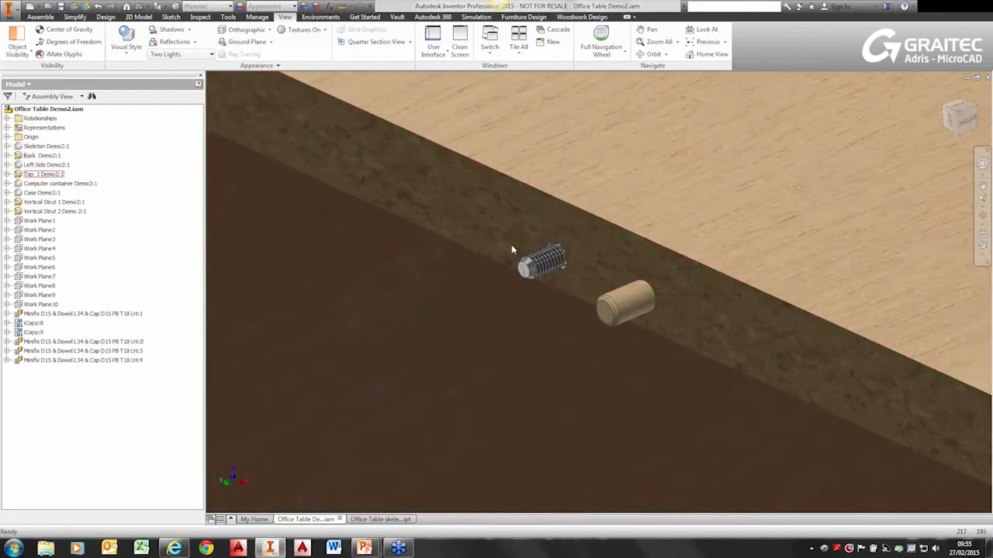
scroll(512, 248, "down", 6)
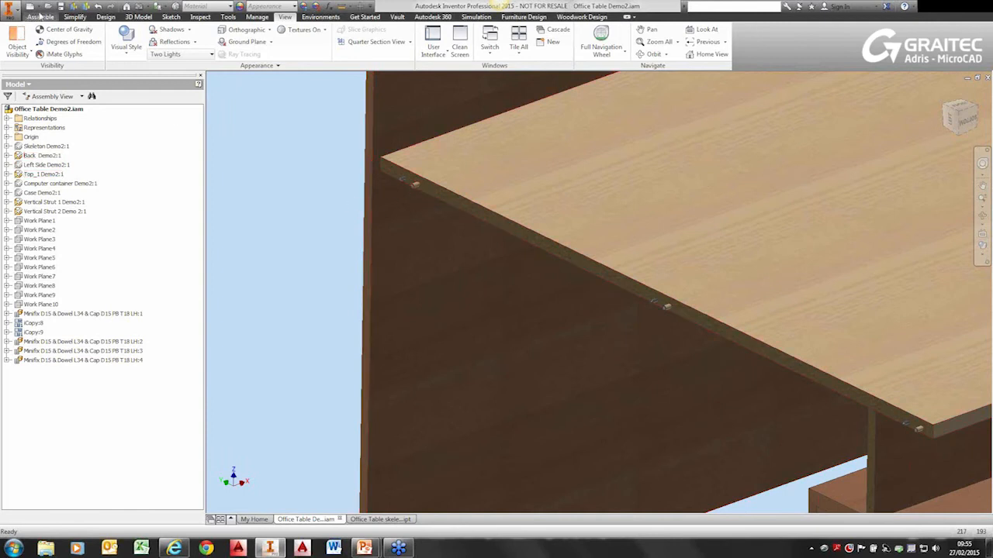
Undo the hiding of the left side panel.
left_click(98, 7)
left_click(99, 8)
middle_click_drag(290, 197, 342, 147, "shift")
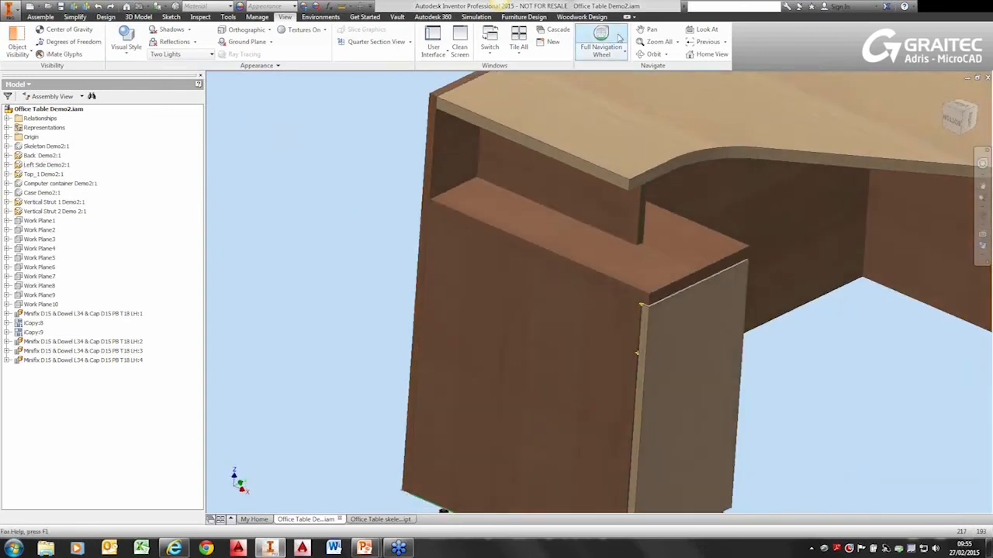
Disable the Woodwork for Inventor components through Components Display Control and apply the setting.
left_click(582, 16)
middle_click_drag(282, 143, 210, 105, "shift")
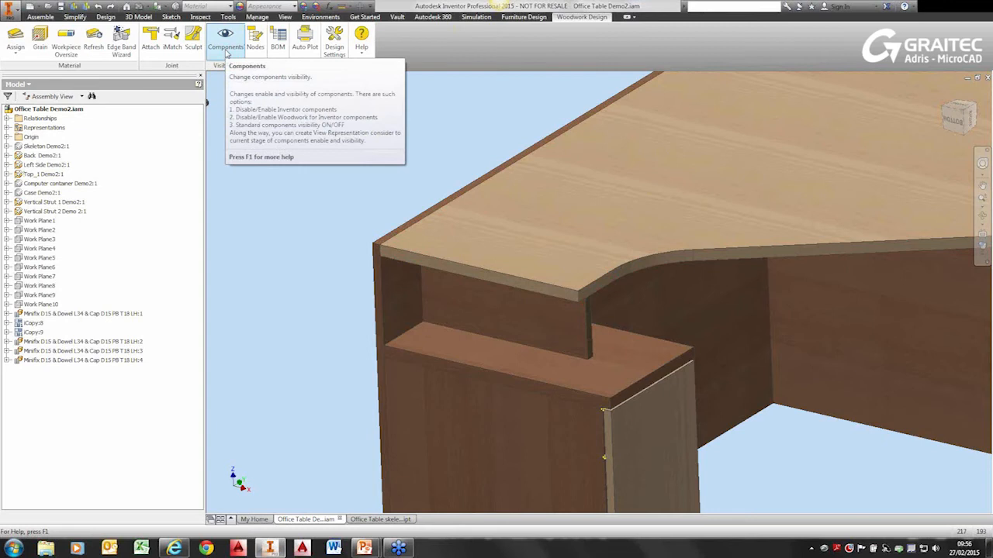
left_click(226, 53)
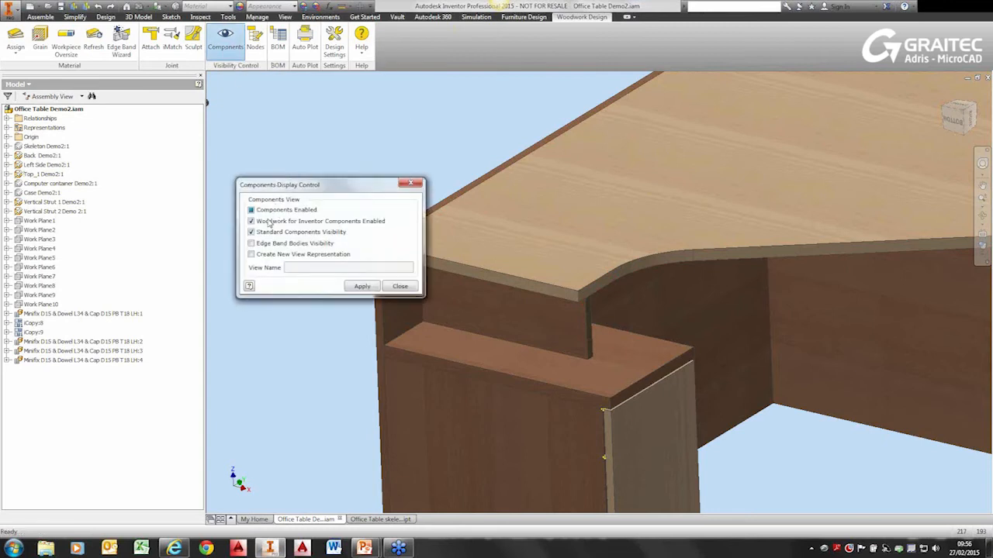
left_click(268, 224)
left_click(355, 289)
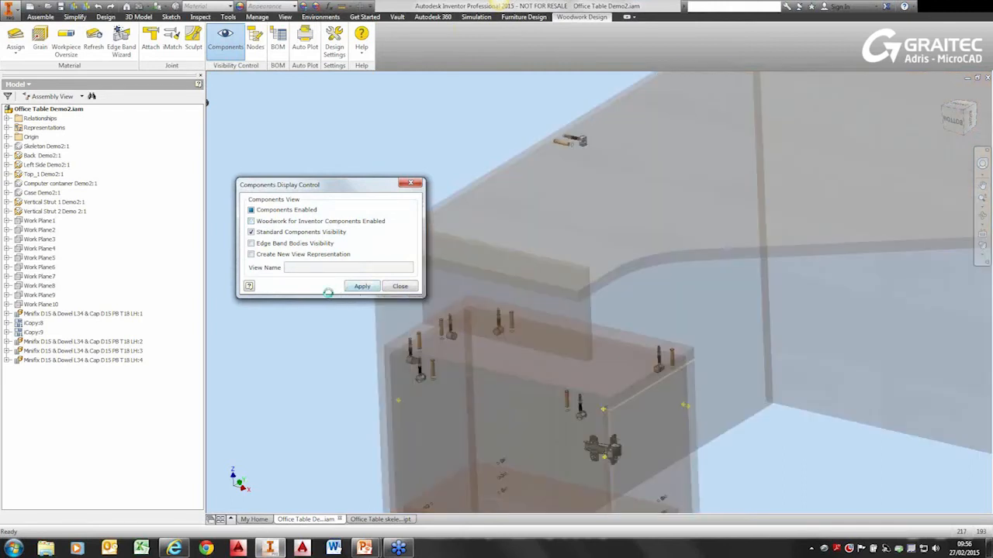
Close the Components Display Control dialog and examine the Minifix bolts and dowels along the tabletop's left edge.
left_click(398, 287)
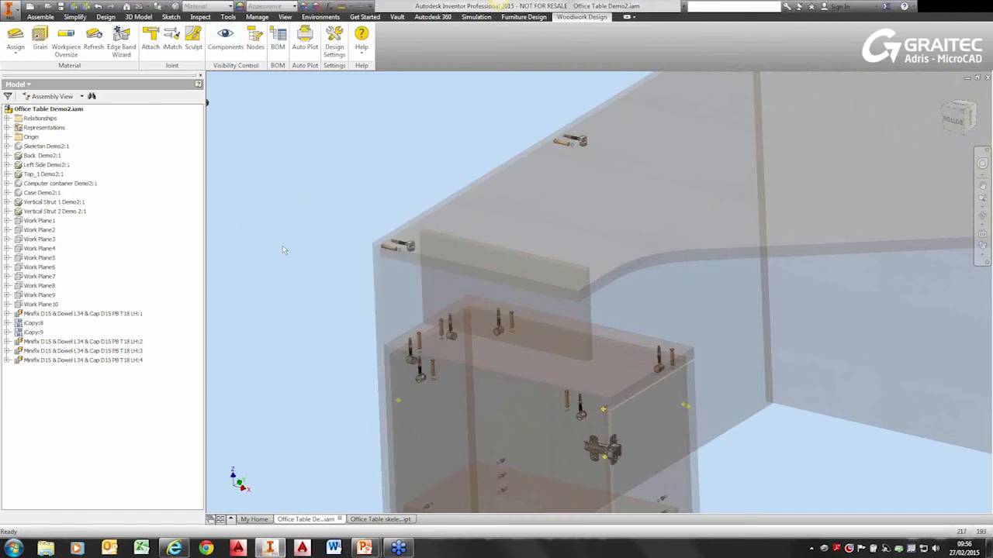
middle_click_drag(236, 234, 289, 271, "shift")
middle_click_drag(487, 261, 462, 285, "shift")
scroll(446, 367, "down", 3)
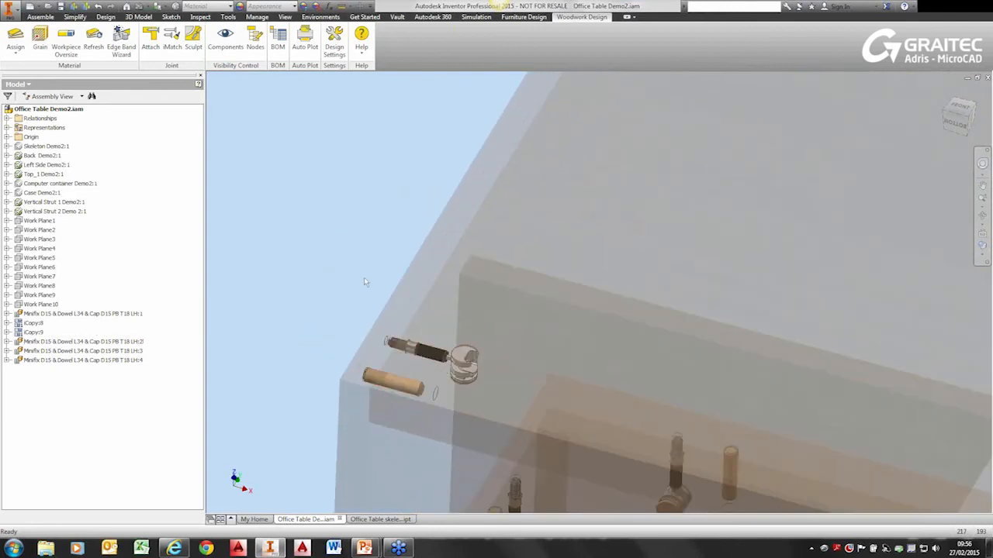
scroll(592, 163, "up", 4)
scroll(592, 162, "up", 1)
middle_click_drag(580, 204, 453, 408)
scroll(606, 205, "down", 3)
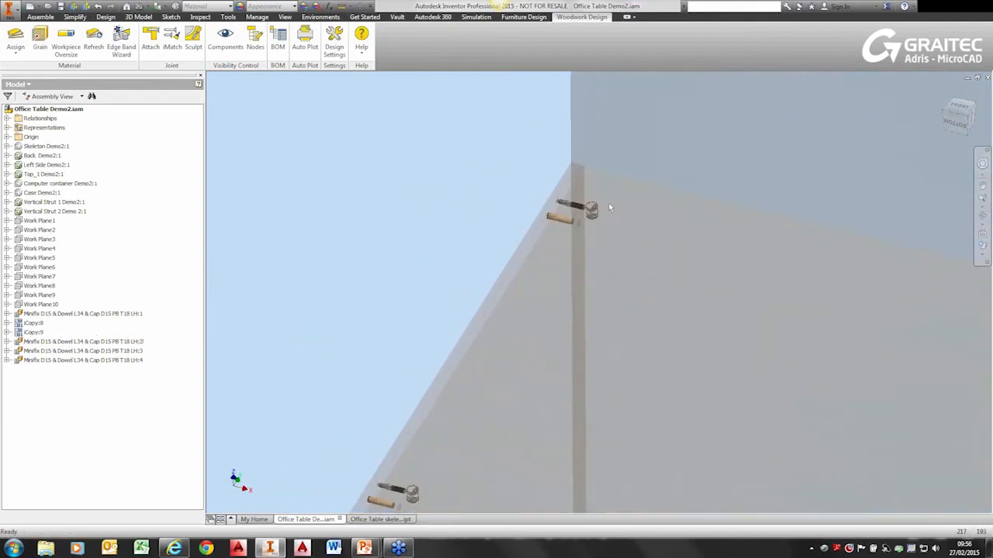
scroll(534, 258, "up", 2)
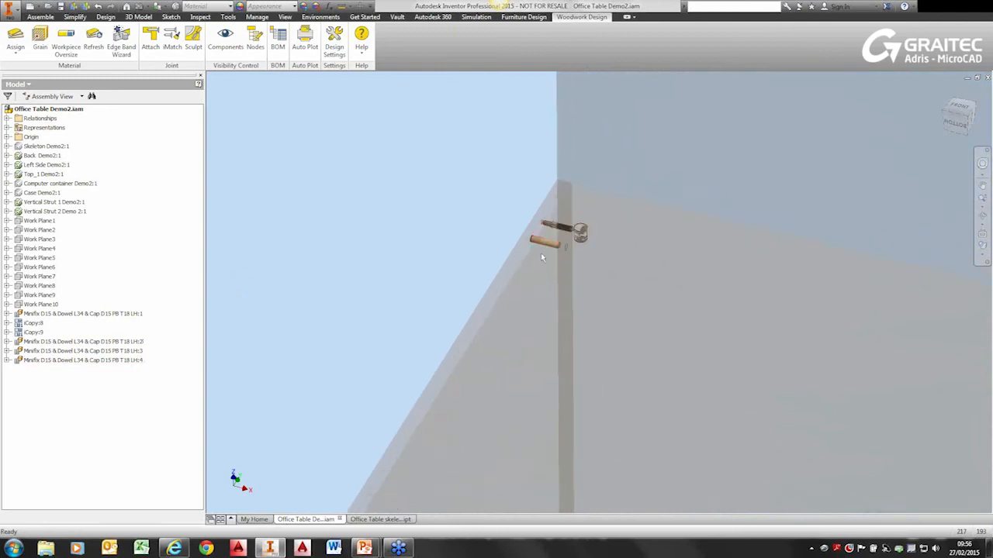
scroll(466, 400, "down", 3)
scroll(441, 435, "up", 4)
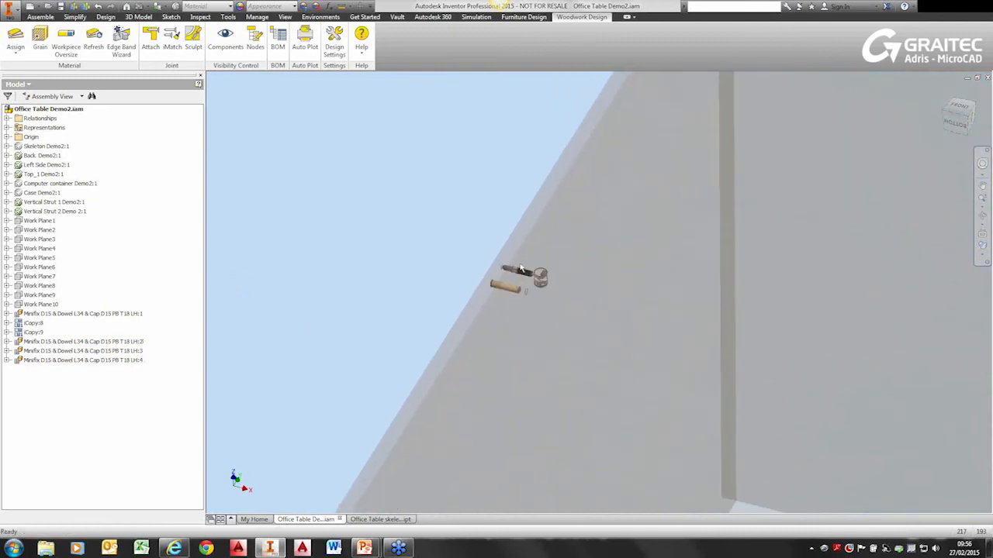
Change the Minifix and dowel connector at the tabletop's front left corner to the Right side variant.
scroll(396, 394, "down", 4)
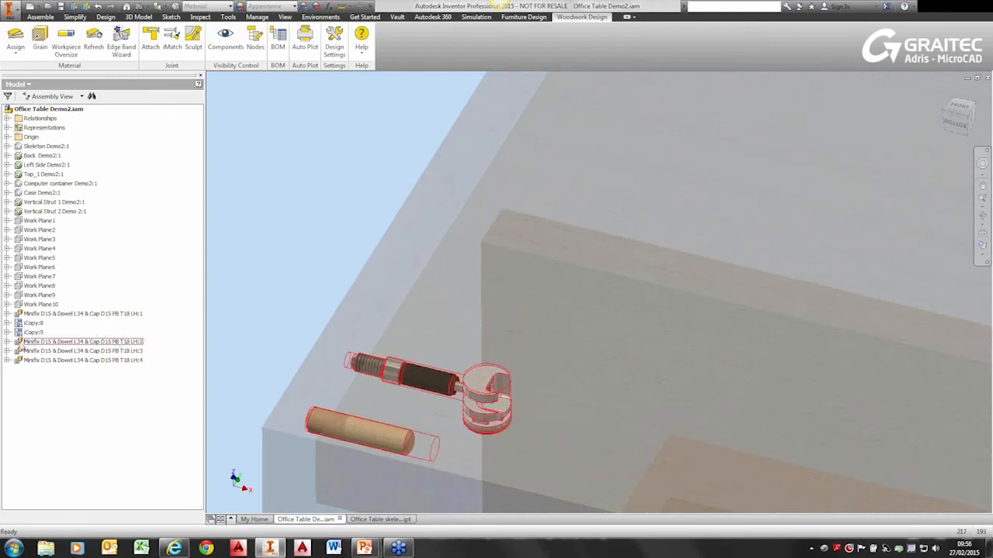
left_click(7, 342)
right_click(34, 350)
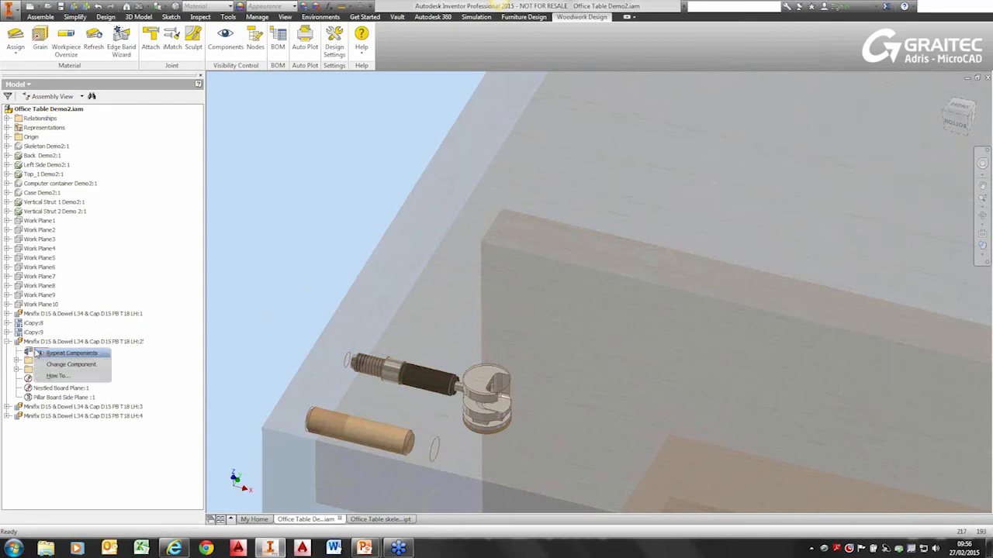
left_click(65, 365)
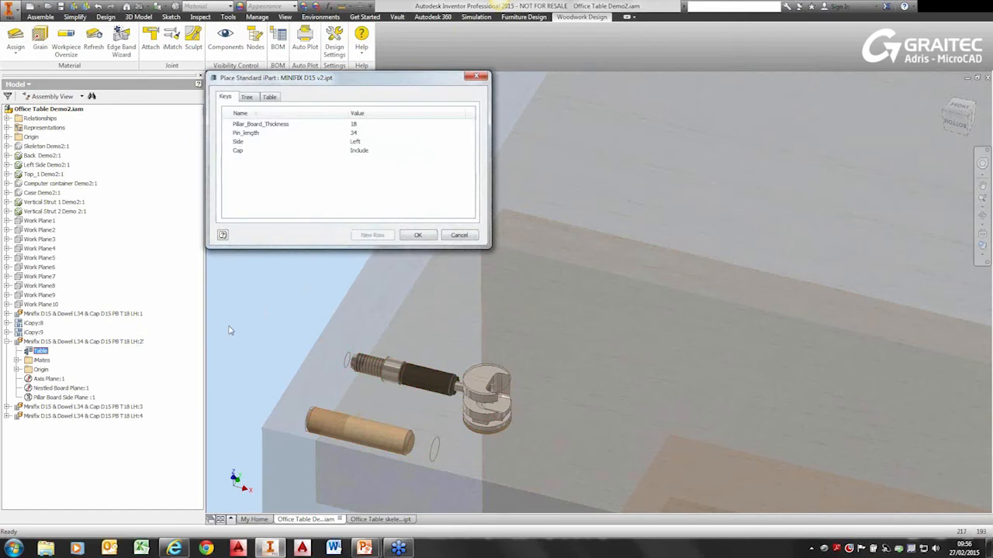
left_click(359, 144)
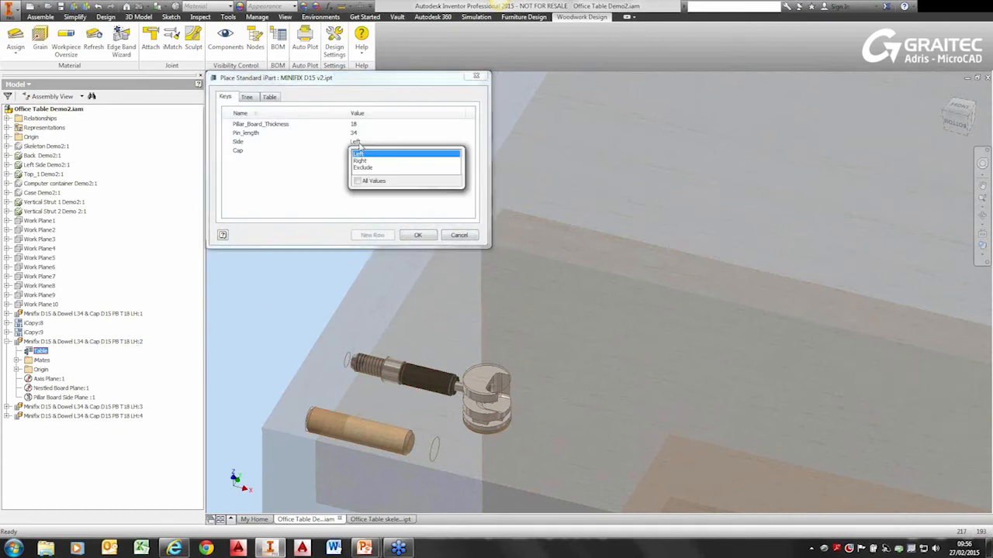
left_click(365, 164)
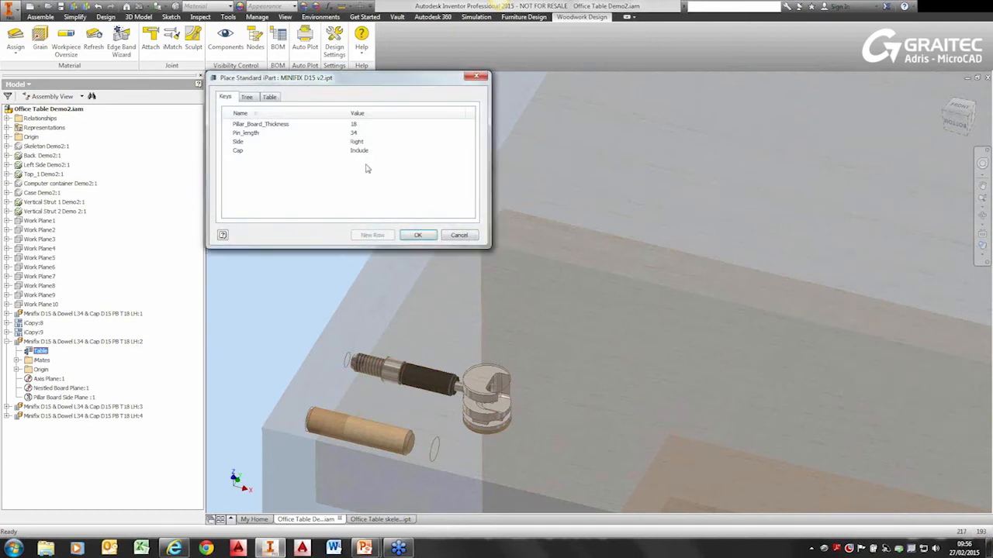
left_click(412, 237)
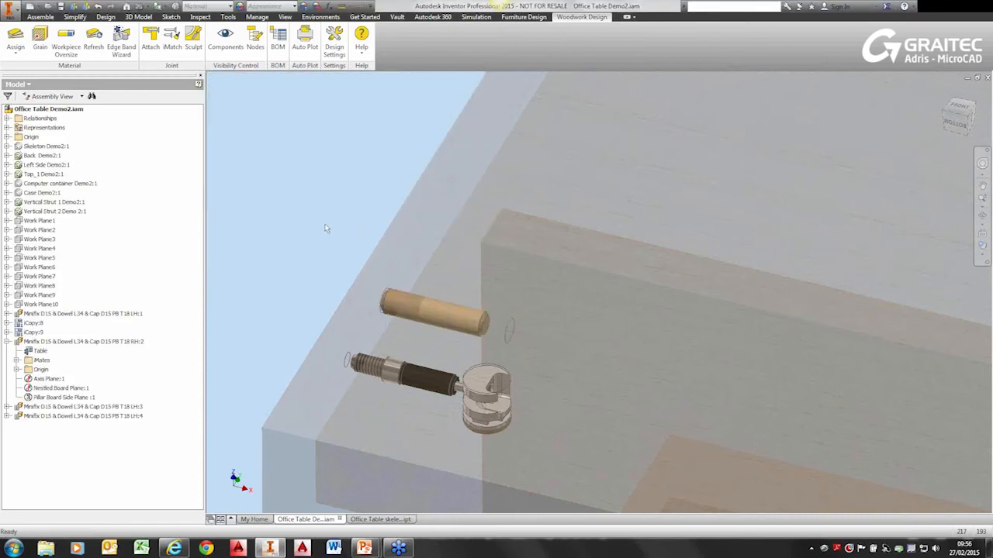
Match the middle connector on the tabletop's left edge to the front corner connector with iMatch.
scroll(326, 228, "up", 5)
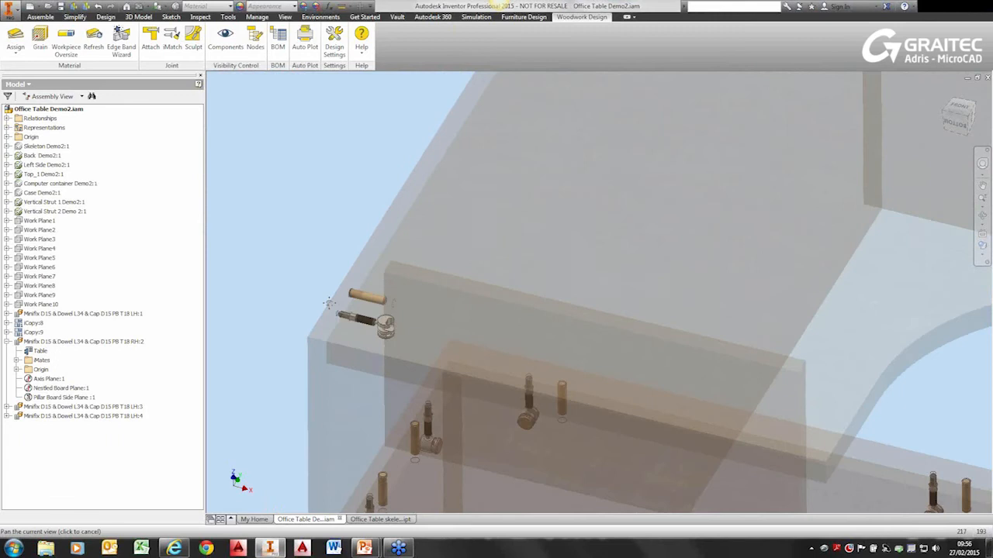
middle_click_drag(350, 294, 308, 404)
middle_click_drag(322, 279, 333, 187)
left_click(172, 39)
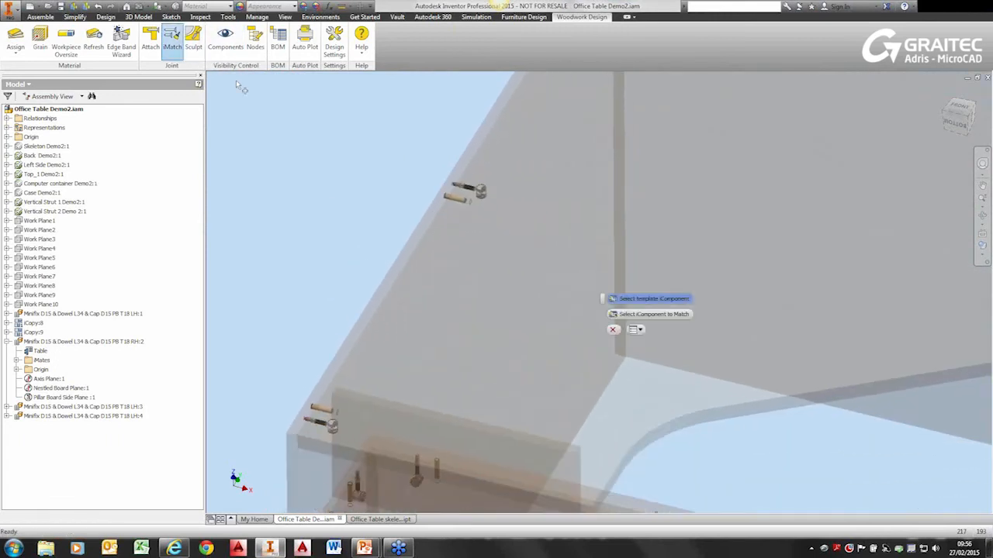
left_click(333, 434)
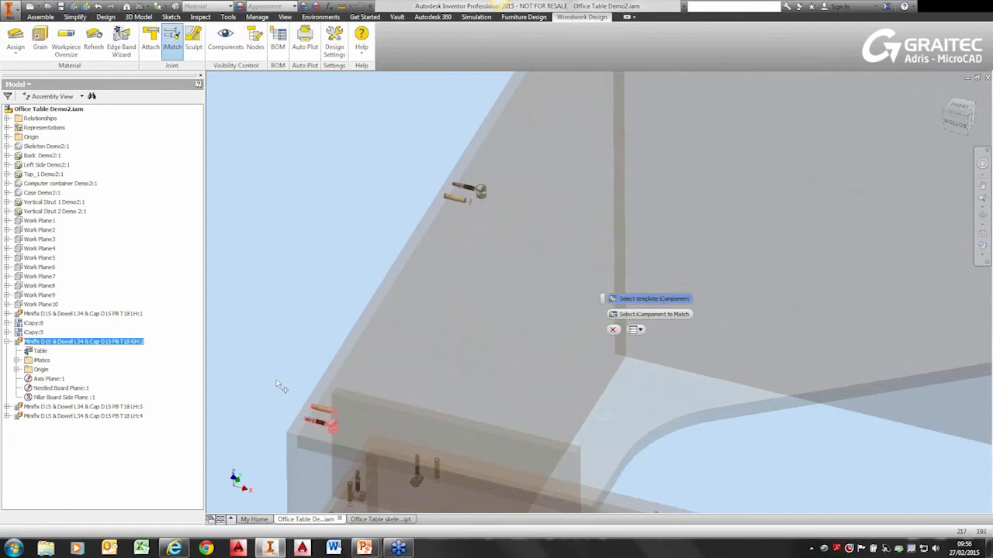
left_click(464, 200)
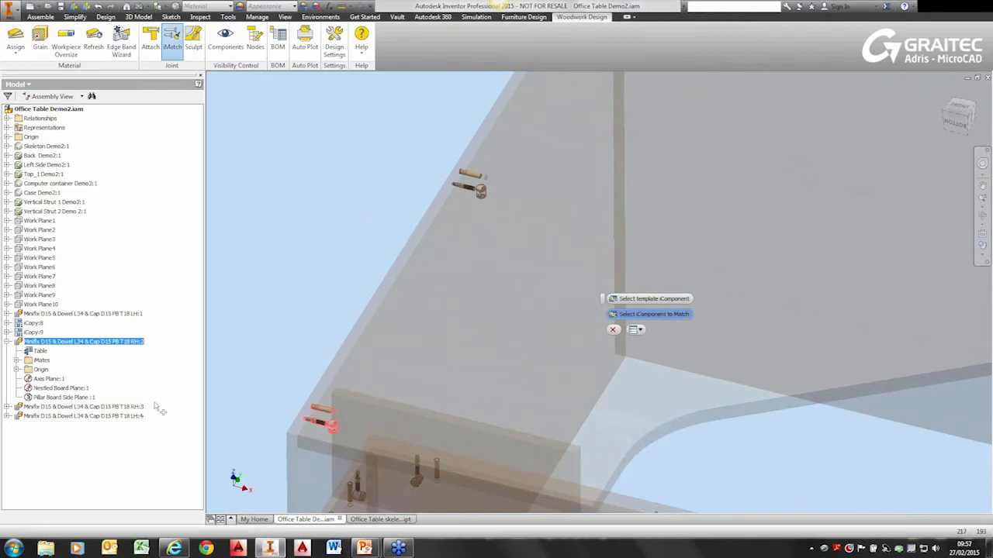
scroll(295, 295, "down", 2)
scroll(297, 304, "up", 2)
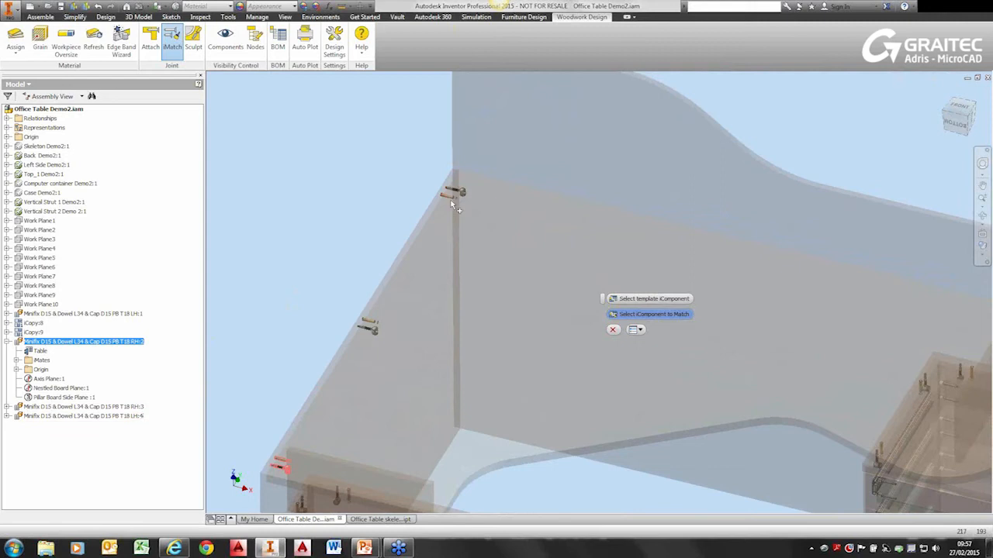
left_click(612, 329)
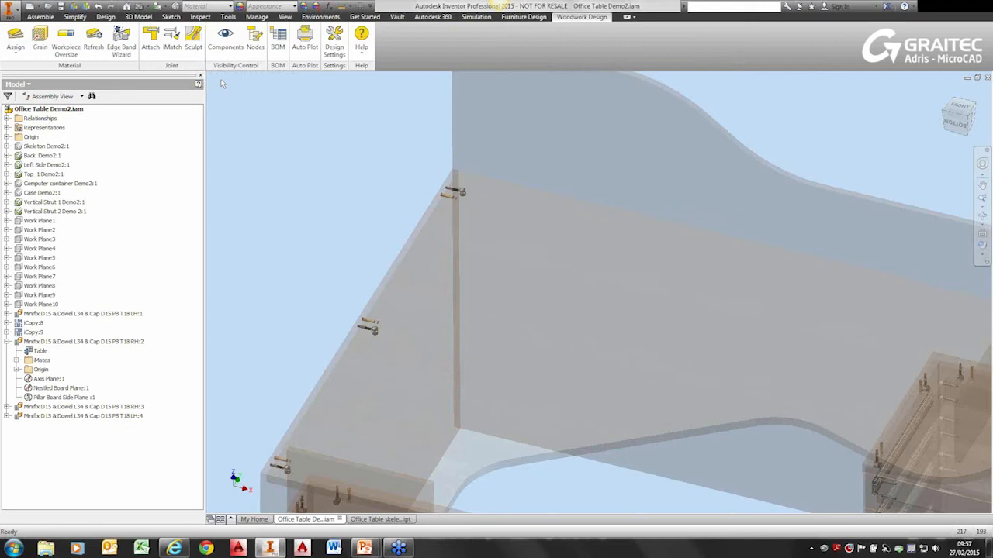
Enable the Woodwork for Inventor components again through Components Display Control and apply the setting.
left_click(225, 39)
left_click(252, 221)
left_click(353, 289)
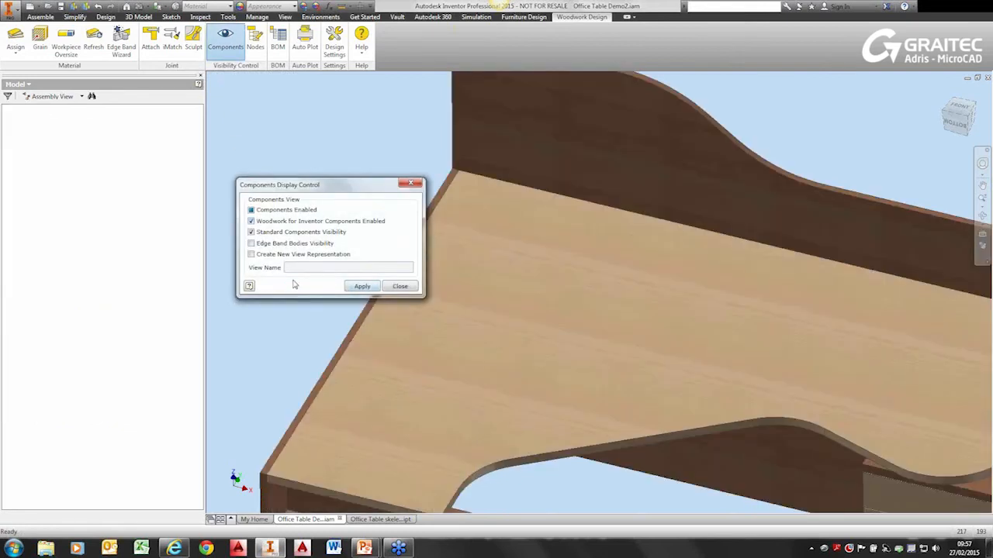
left_click(392, 287)
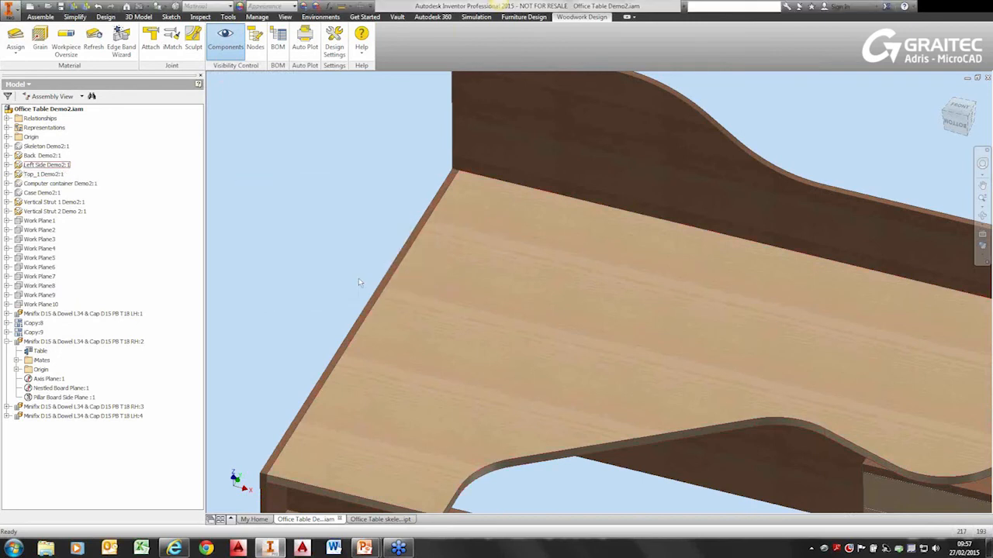
Sculpt the connector holes into the tabletop Top_1 Demo2 and the Left Side Demo2 panel.
left_click(194, 41)
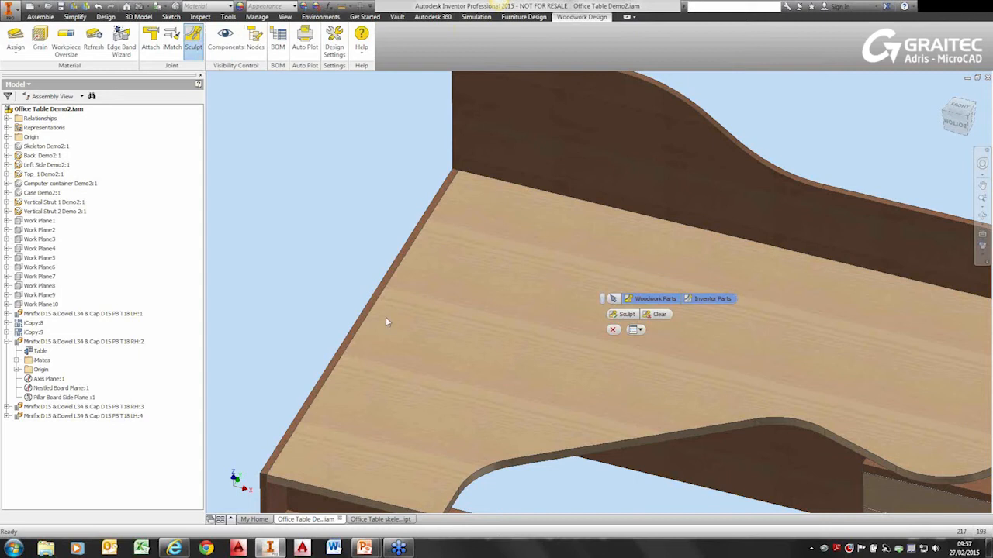
left_click(612, 299)
left_click(411, 316)
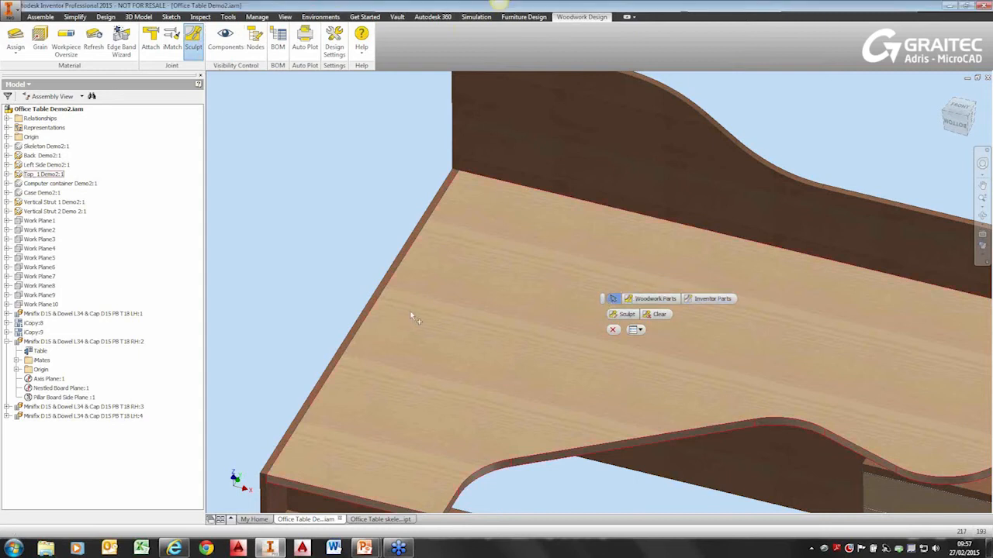
left_click(351, 332)
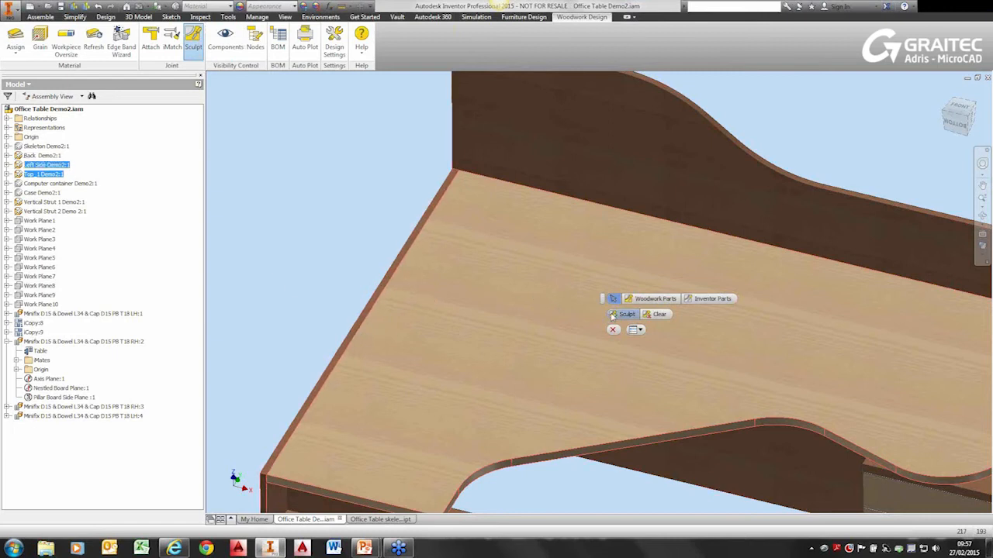
left_click(612, 315)
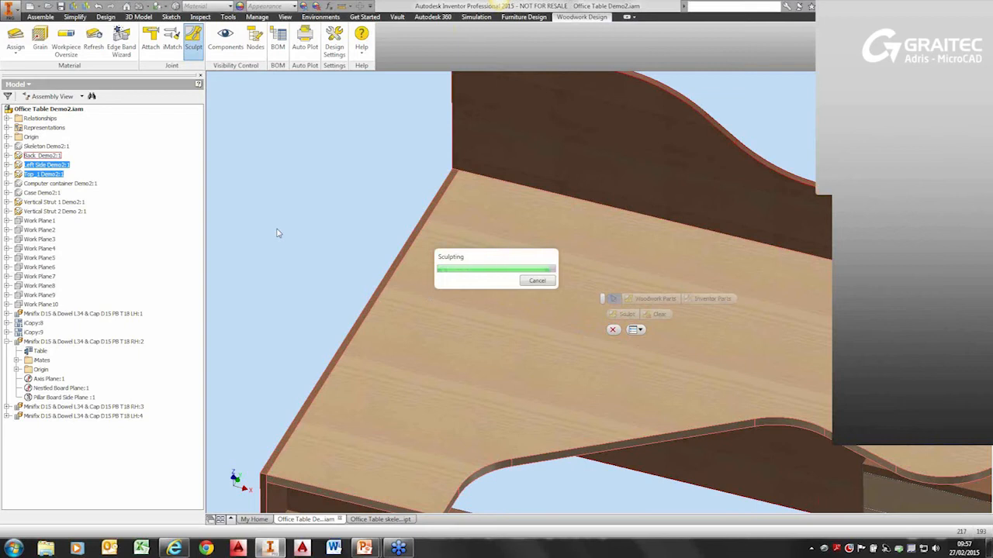
left_click(610, 330)
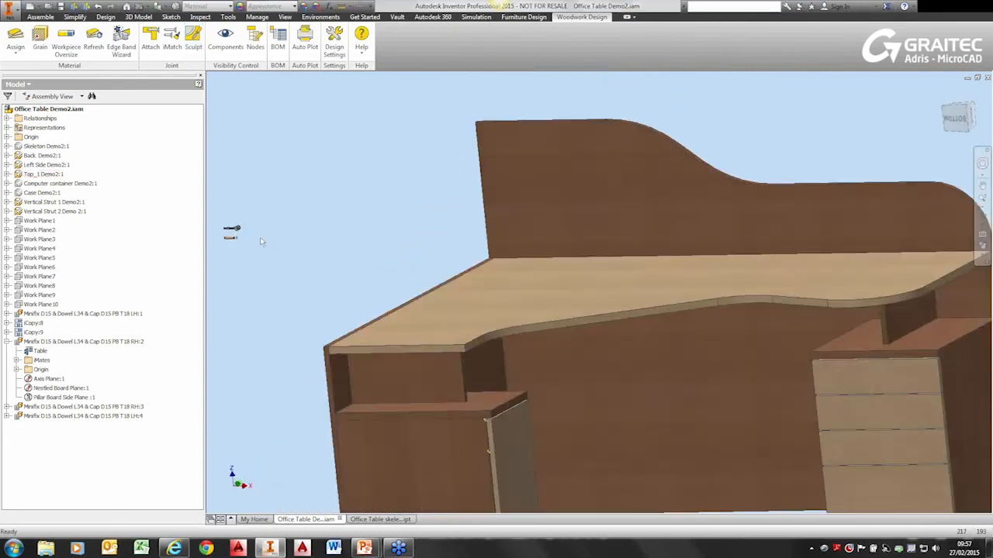
Open the tabletop part Top_1 Demo2 and examine the connector holes sculpted into its side edge.
right_click(439, 303)
left_click(438, 277)
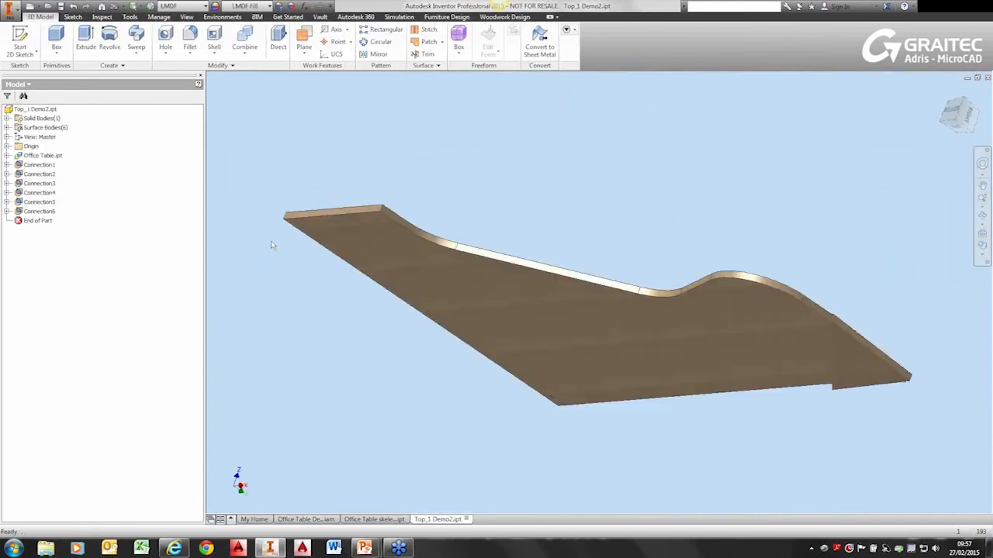
scroll(373, 147, "up", 5)
scroll(320, 166, "up", 2)
middle_click_drag(319, 188, 421, 285, "shift")
scroll(393, 202, "up", 2)
scroll(390, 204, "up", 2)
scroll(386, 196, "down", 2)
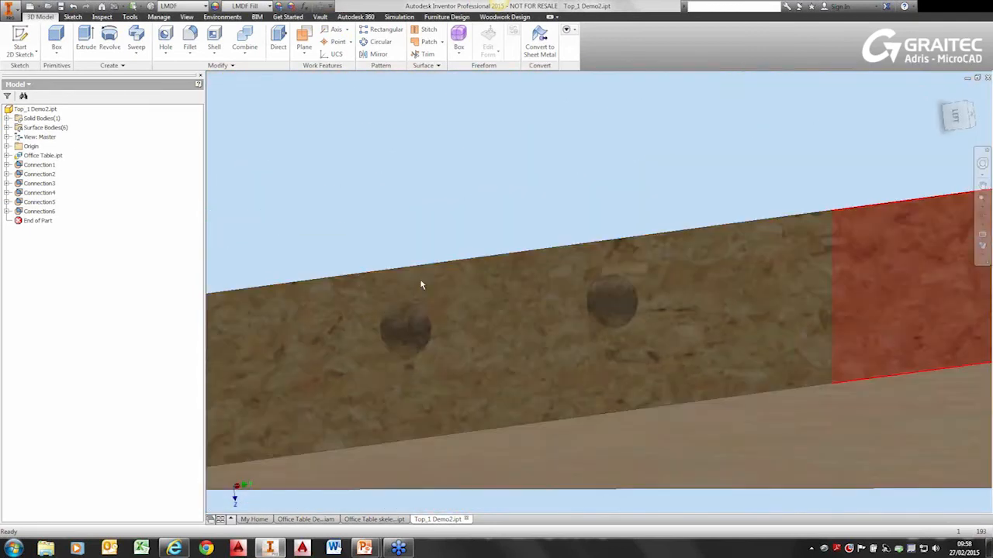
middle_click_drag(498, 295, 481, 172, "shift")
scroll(698, 387, "up", 2)
scroll(508, 165, "up", 3)
scroll(535, 215, "down", 4)
scroll(535, 214, "down", 2)
middle_click_drag(533, 214, 519, 197, "shift")
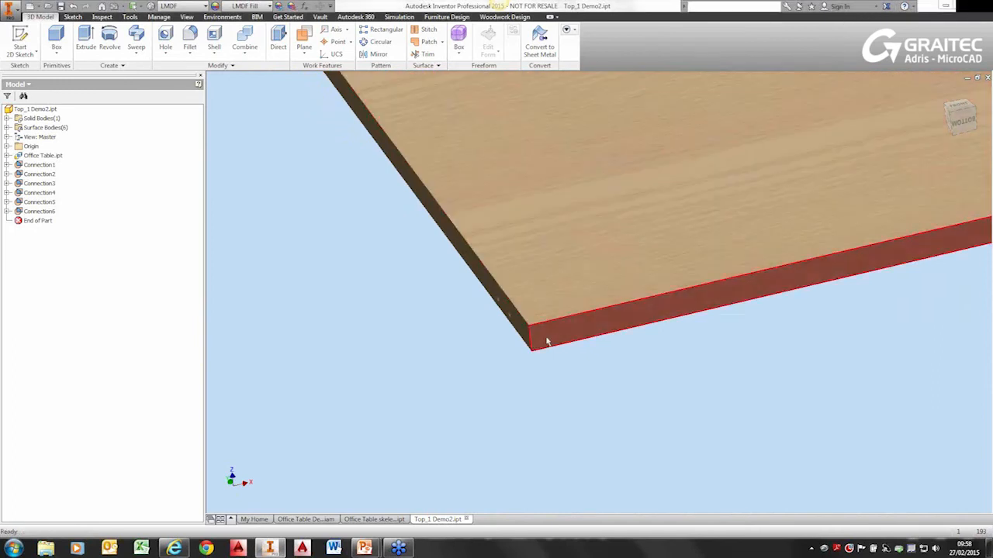
Close the Top_1 Demo2.ipt part and save its modifications.
left_click(466, 518)
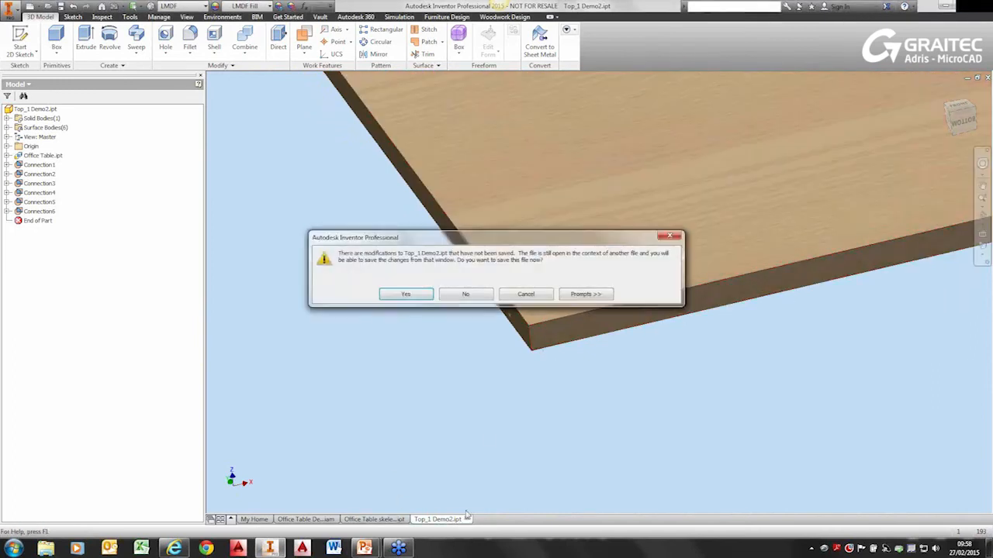
left_click(402, 301)
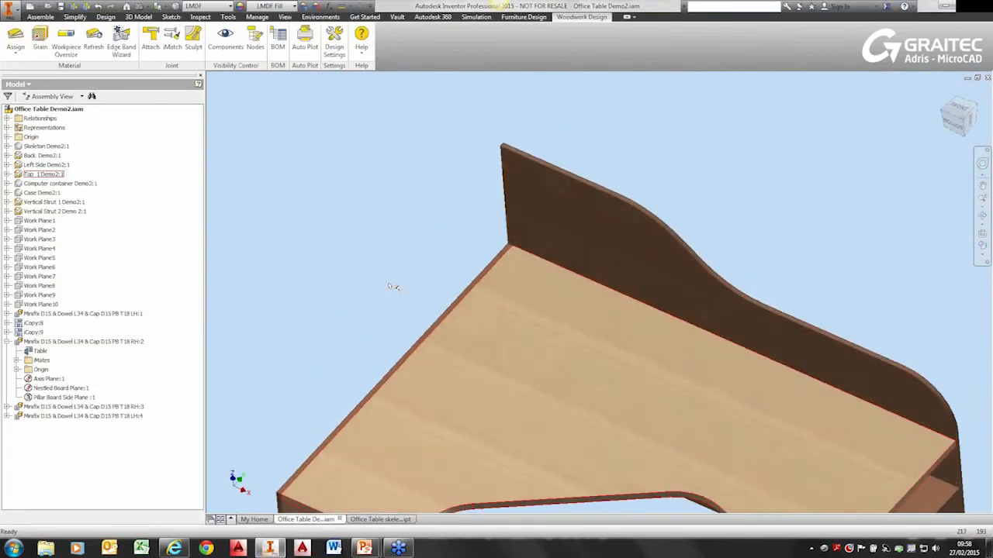
Examine the Minifix cam hole on the underside of the tabletop and the overall table assembly.
scroll(394, 287, "down", 3)
middle_click_drag(394, 287, 255, 75, "shift")
scroll(535, 264, "up", 5)
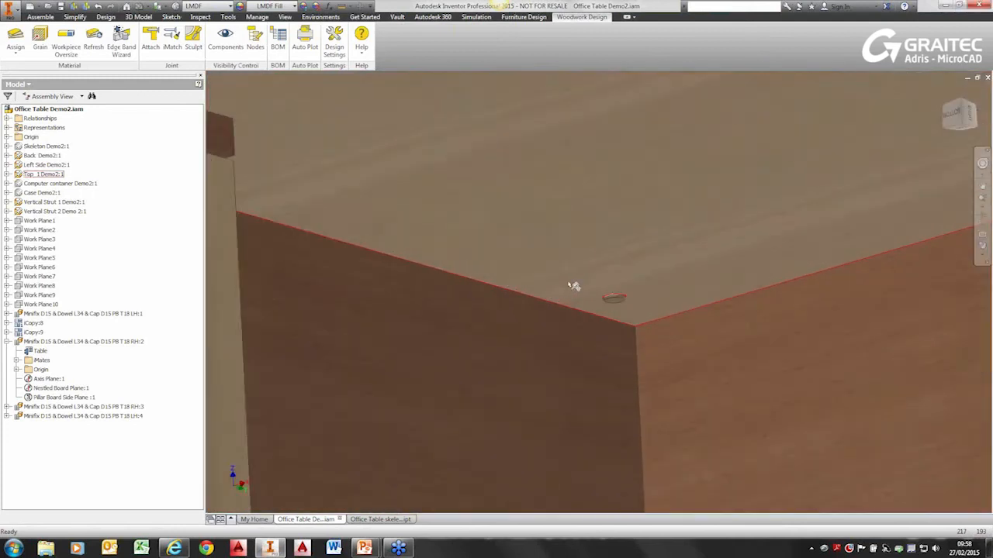
scroll(601, 300, "up", 5)
scroll(584, 279, "down", 4)
middle_click_drag(576, 280, 496, 275, "shift")
scroll(492, 275, "down", 5)
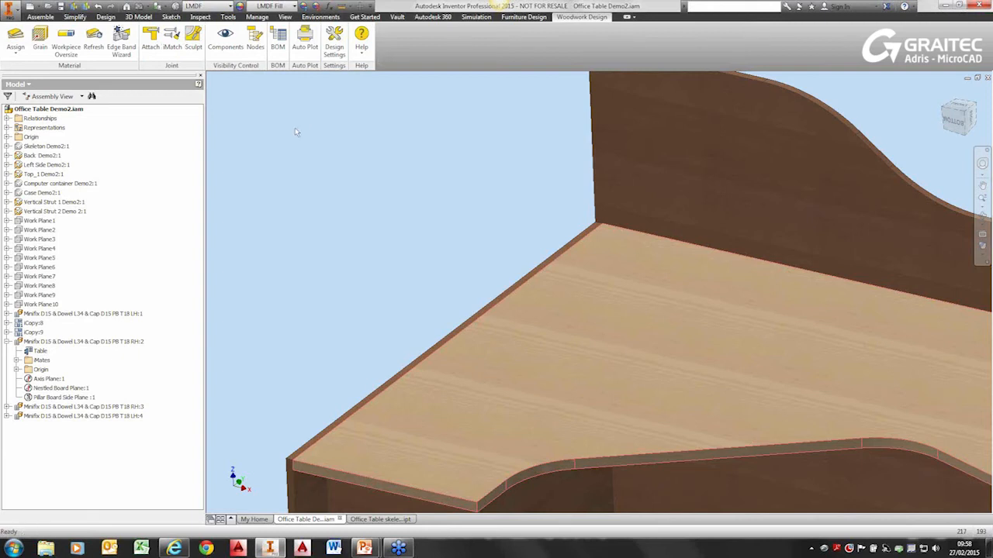
scroll(314, 178, "up", 5)
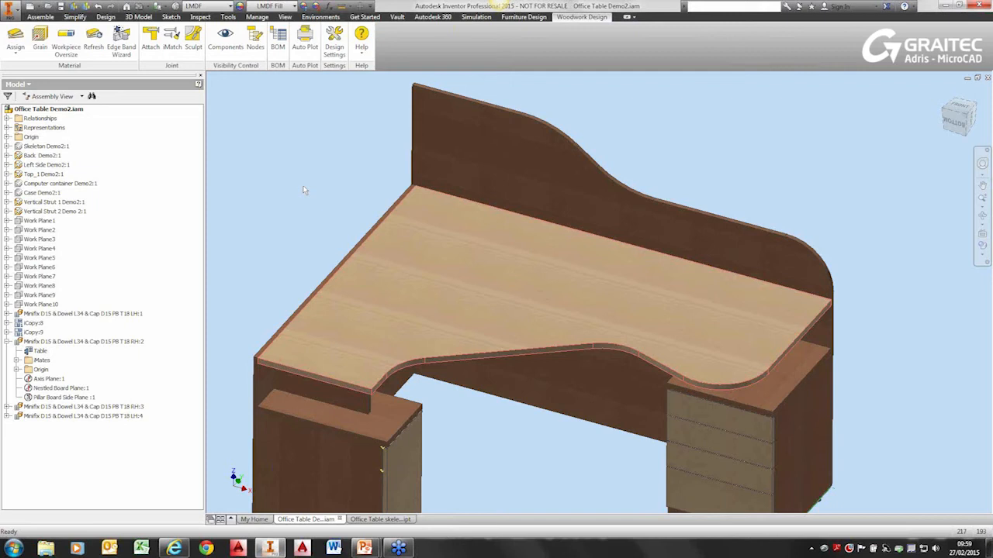
Delete the unattached Minifix and dowel connector floating beside the table.
left_click(329, 177)
scroll(329, 177, "down", 3)
middle_click_drag(270, 310, 331, 286, "shift")
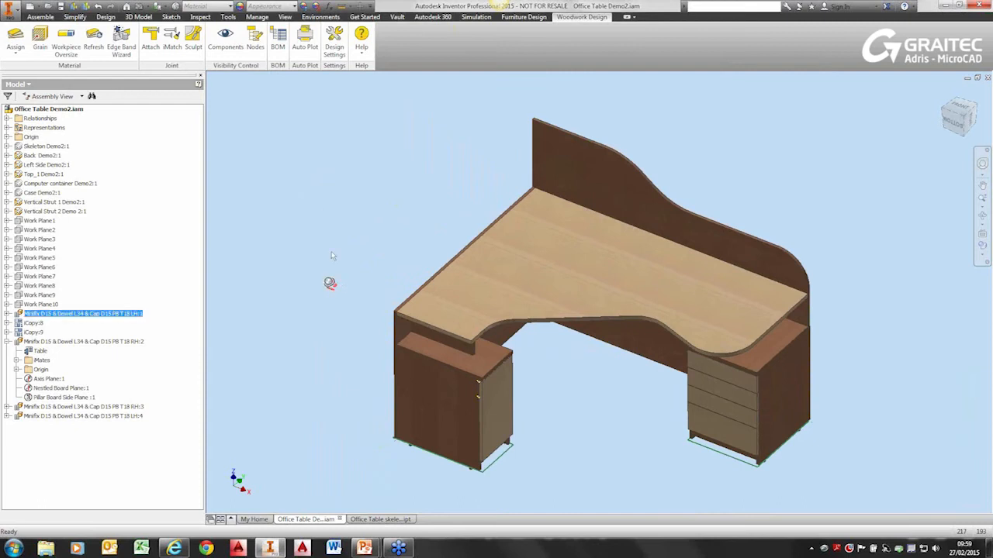
key("Delete")
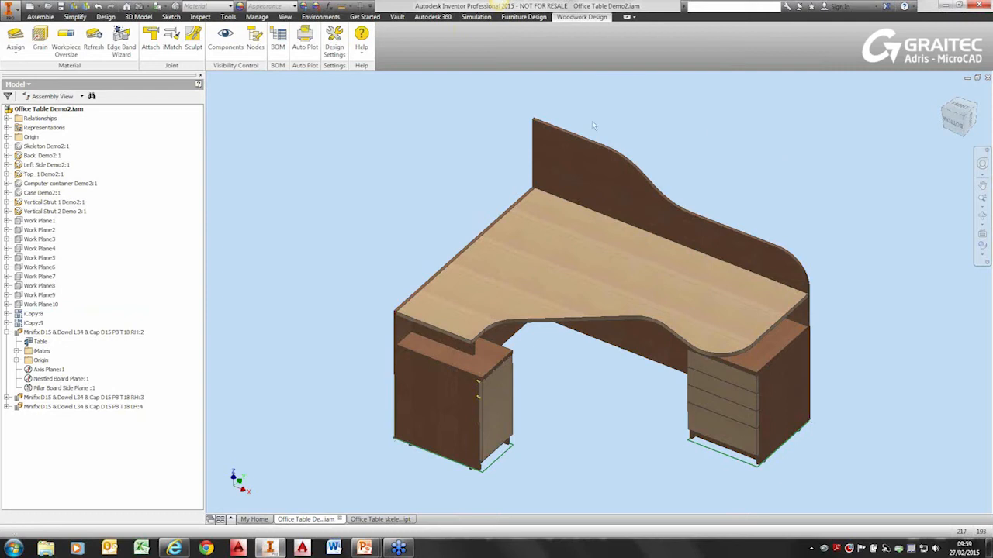
Open the Woodwork for Inventor BOM of the office table assembly.
left_click(278, 49)
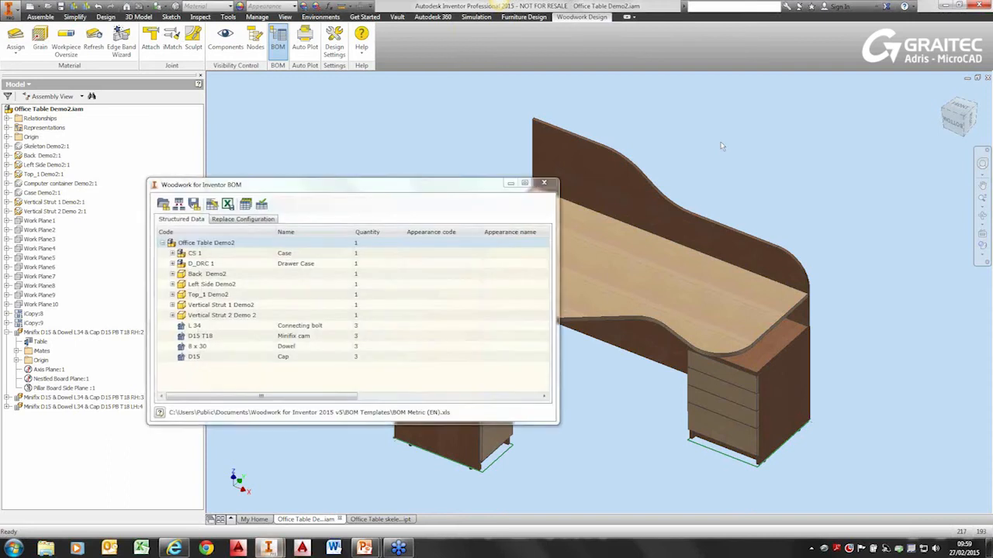
Set the customer's company name to Graitec in the BOM header and leave the payment status as Not Paid.
left_click_drag(438, 187, 442, 126)
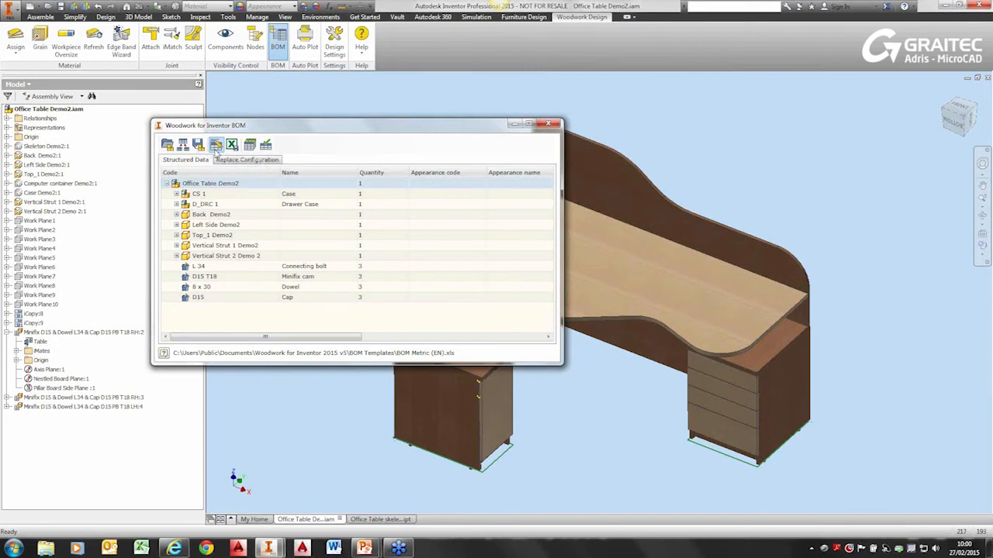
left_click(216, 145)
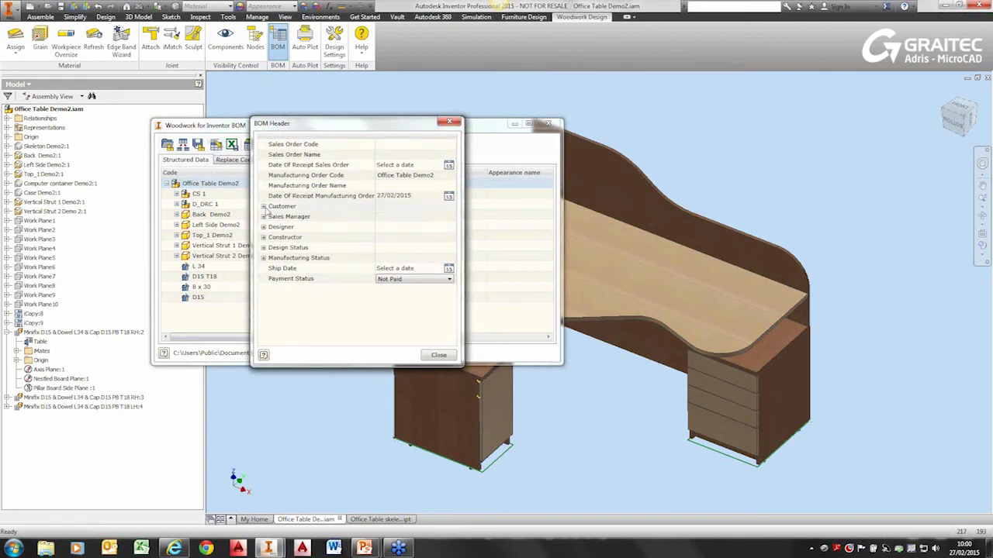
left_click(264, 207)
left_click(273, 216)
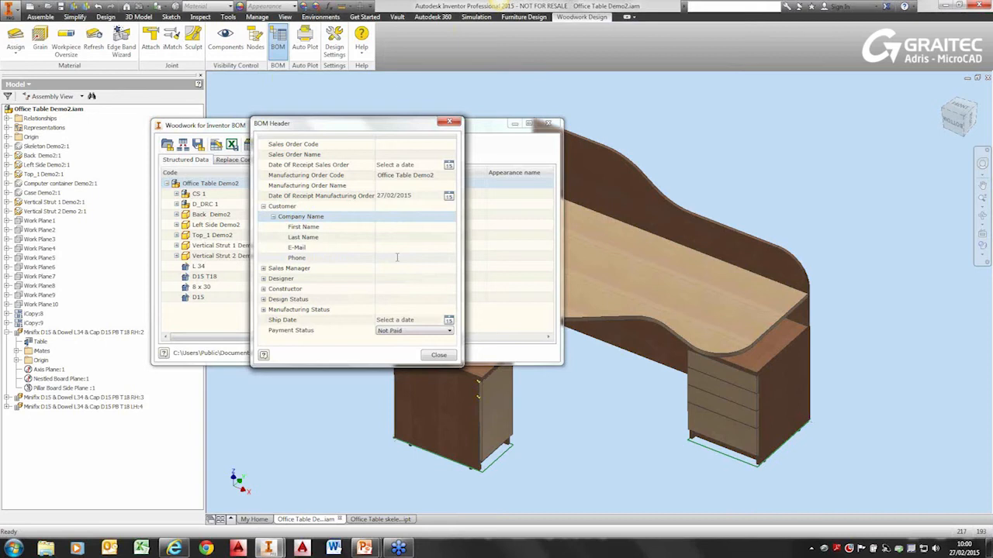
left_click(413, 331)
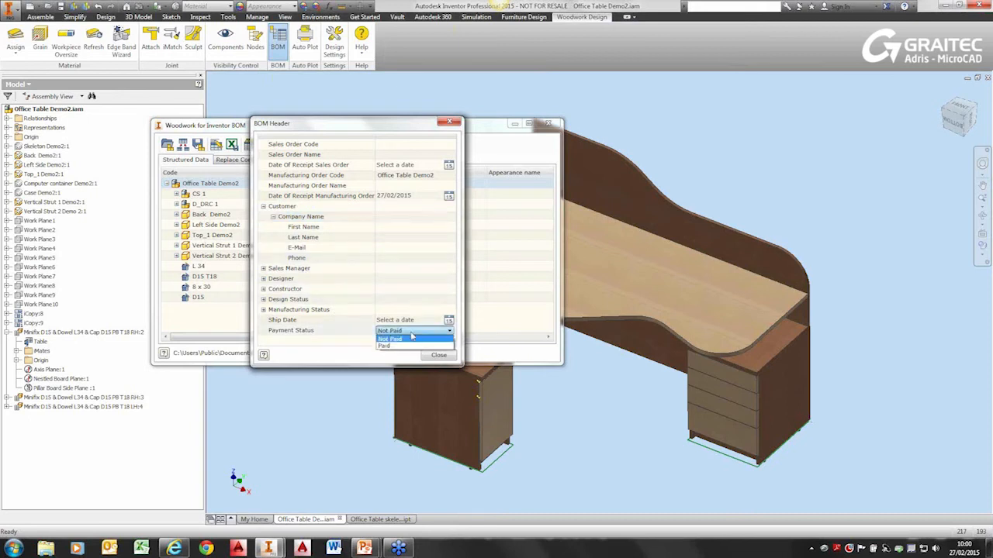
left_click(339, 350)
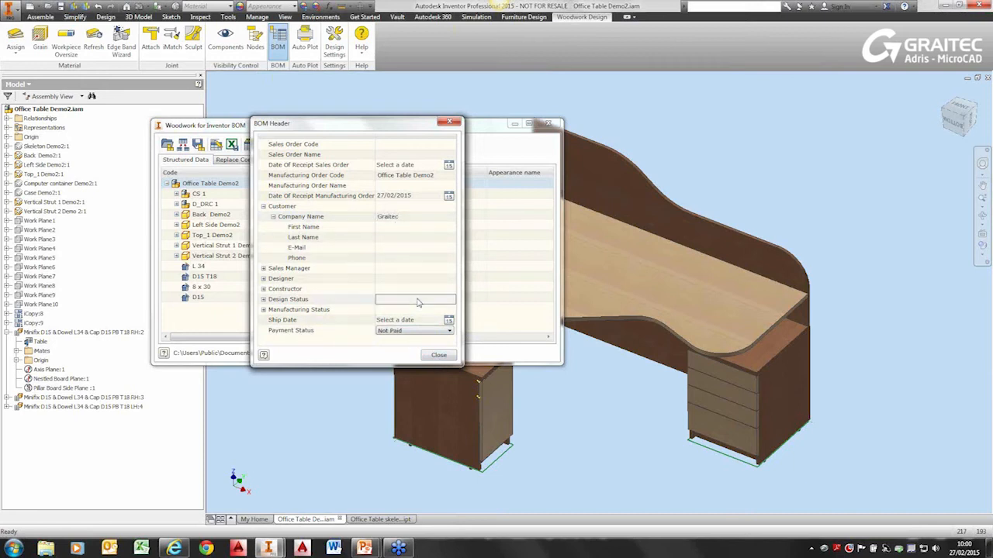
left_click(436, 356)
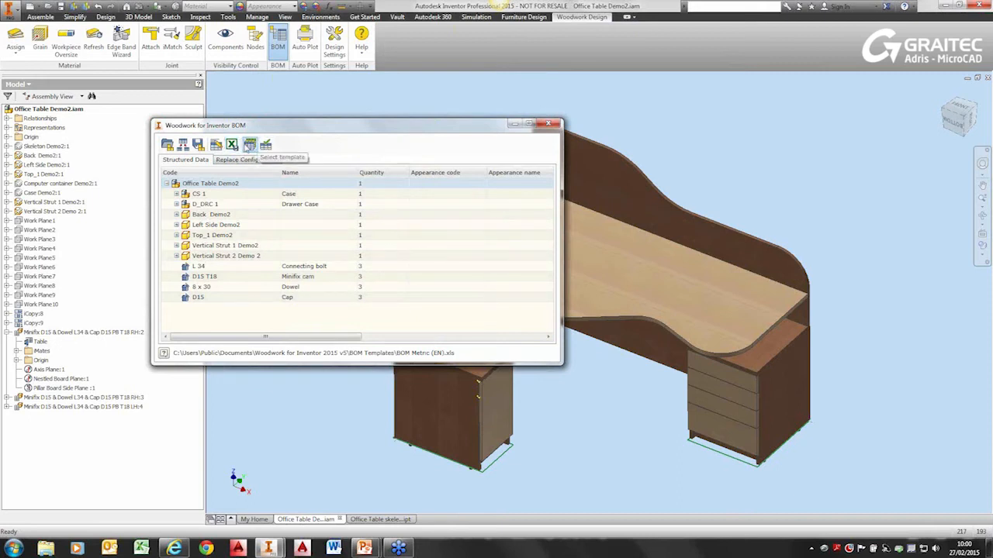
Select BOM Metric (EN).xls as the Excel template for the bill of materials.
left_click(249, 145)
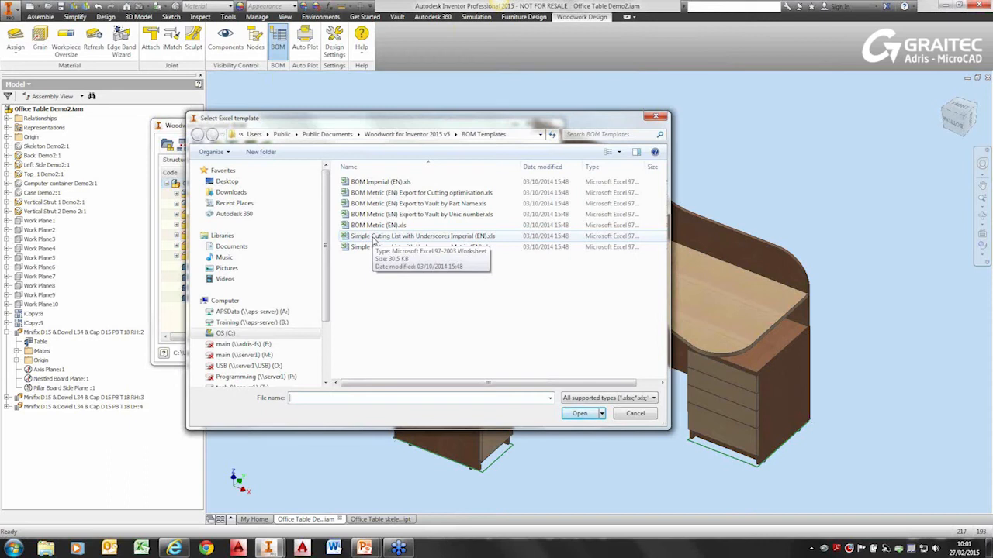
left_click(378, 225)
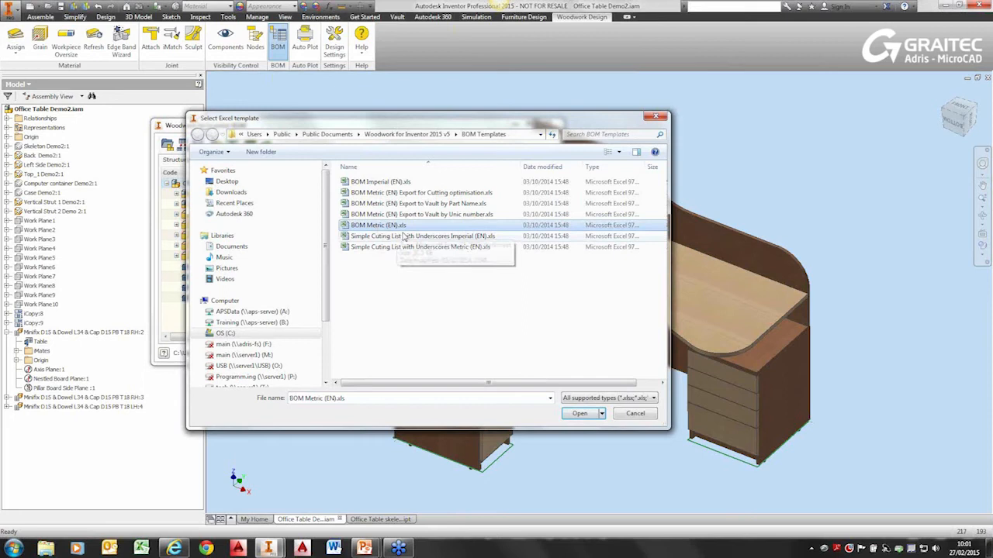
left_click(566, 415)
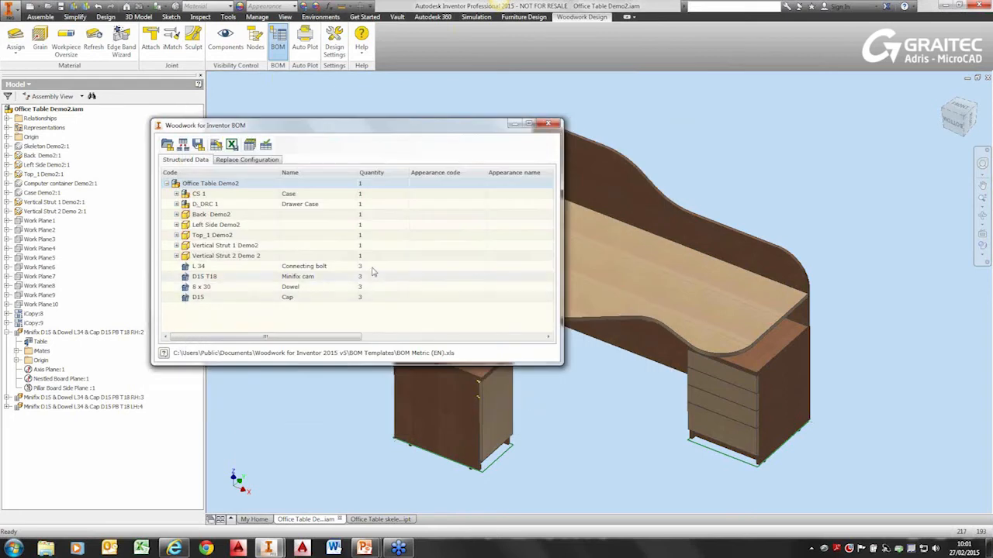
Open the Excel material replacement list for the B01 Body 01 group color and enlarge it to browse the materials.
left_click(259, 160)
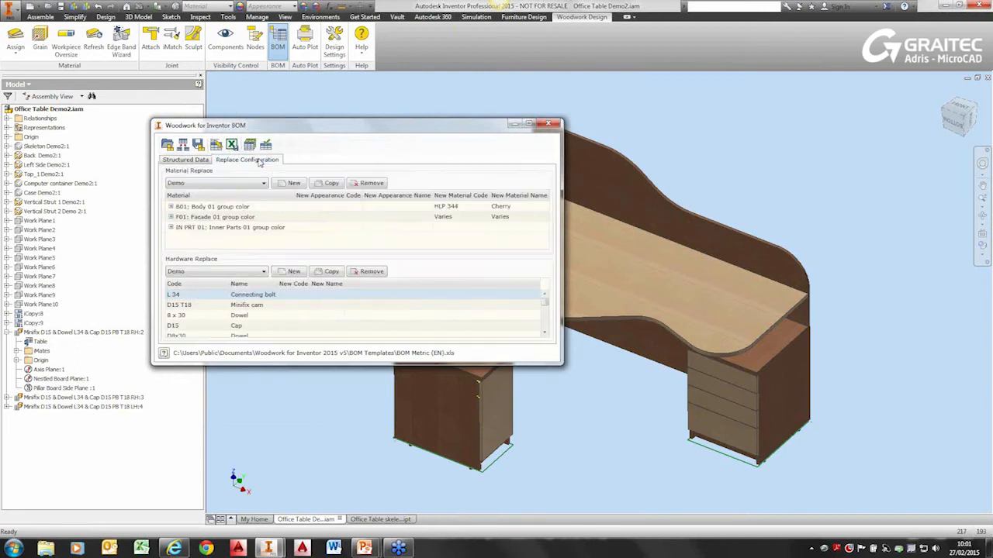
left_click_drag(562, 363, 749, 474)
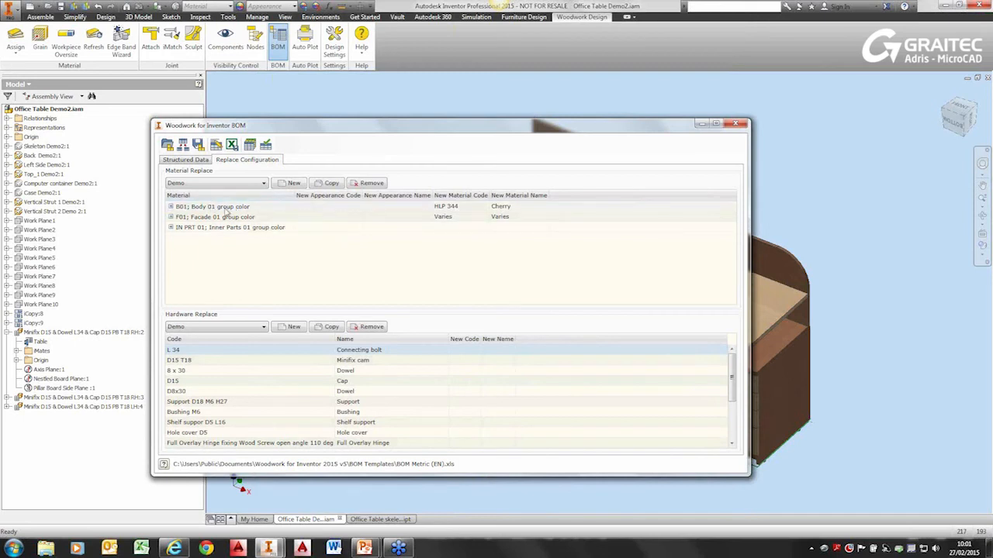
left_click(539, 207)
left_click(544, 207)
left_click_drag(510, 220, 489, 120)
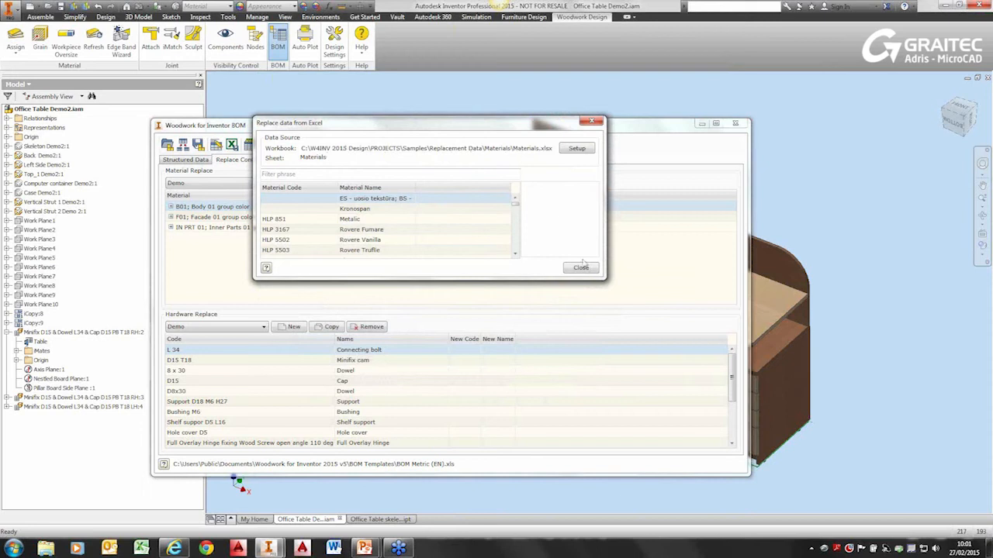
left_click_drag(607, 279, 669, 423)
left_click_drag(577, 215, 576, 251)
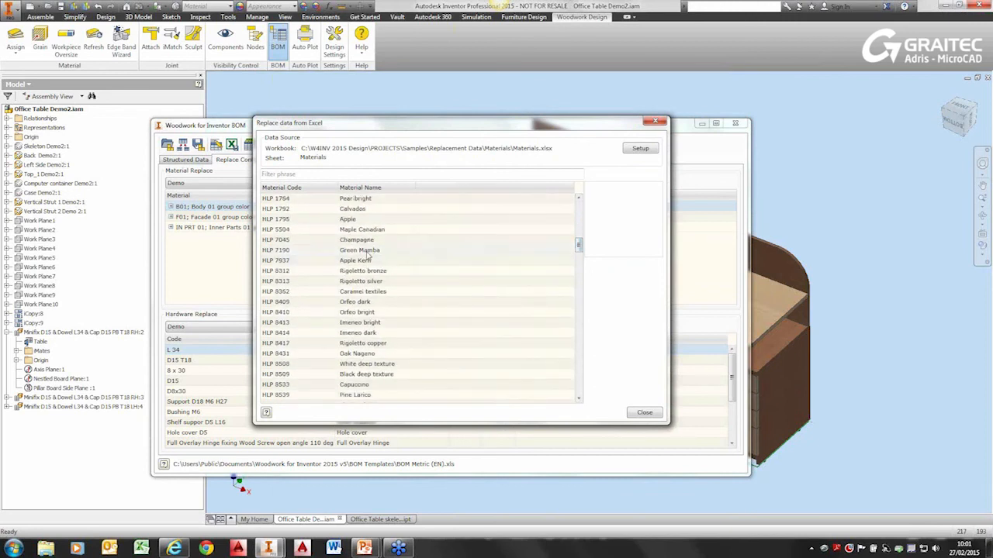
Examine the swatches of the listed materials from Green Mamba to Imeneo dark.
left_click(368, 252)
left_click(370, 262)
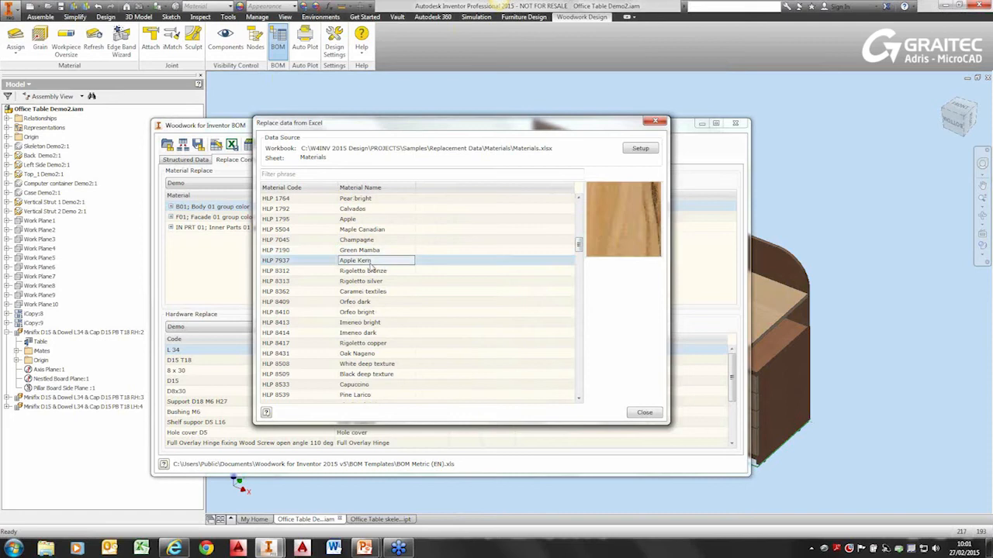
left_click(369, 271)
left_click(369, 283)
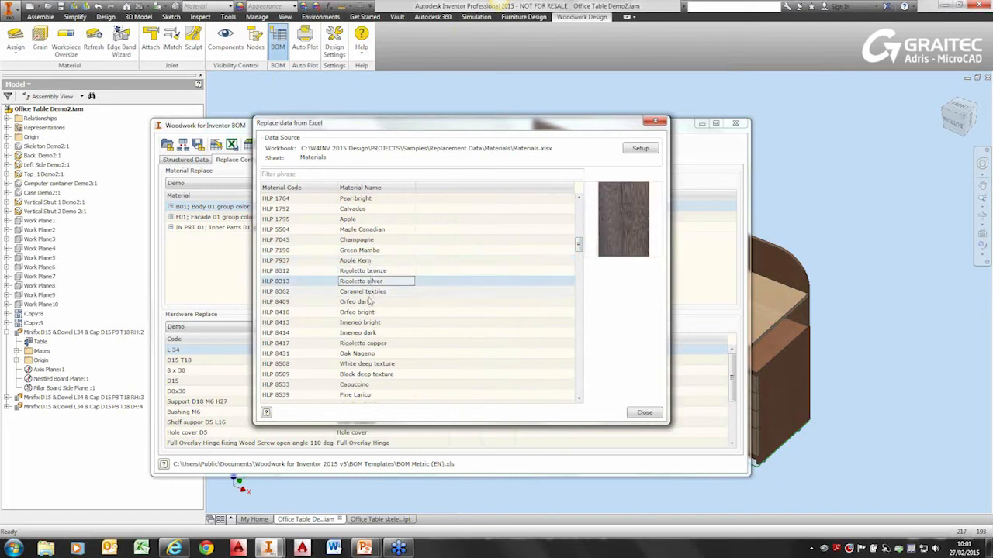
left_click(369, 302)
left_click(366, 313)
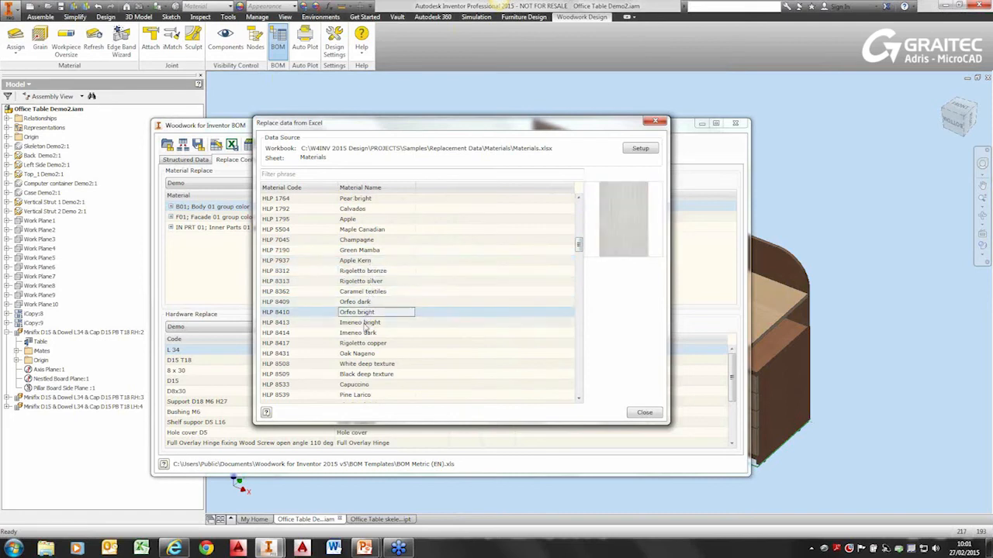
left_click(366, 324)
left_click(365, 334)
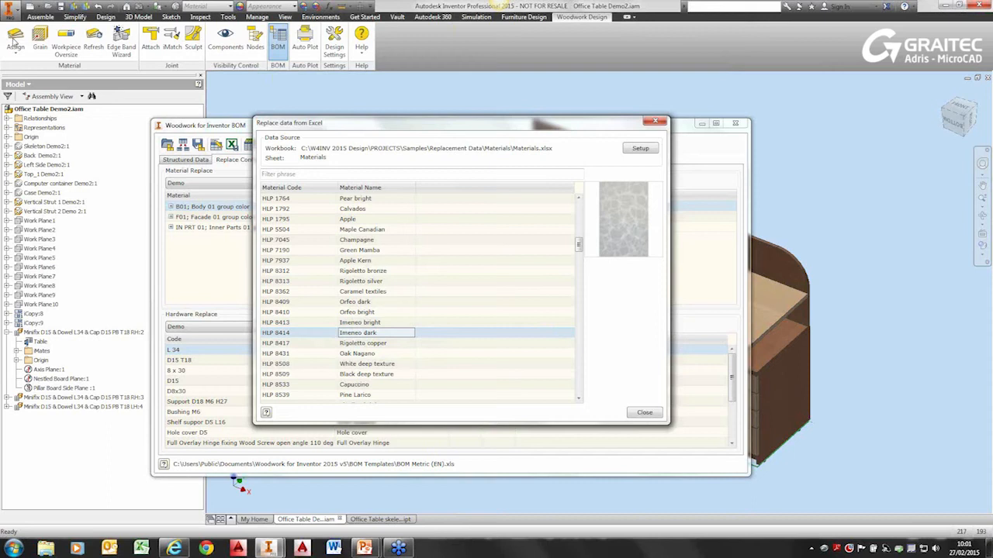
Replace the Body 01 group color material with HLP R4206 Oak Verona dark.
key("ctrl")
key("ctrl")
key("ctrl")
key("ctrl")
left_click_drag(579, 246, 582, 324)
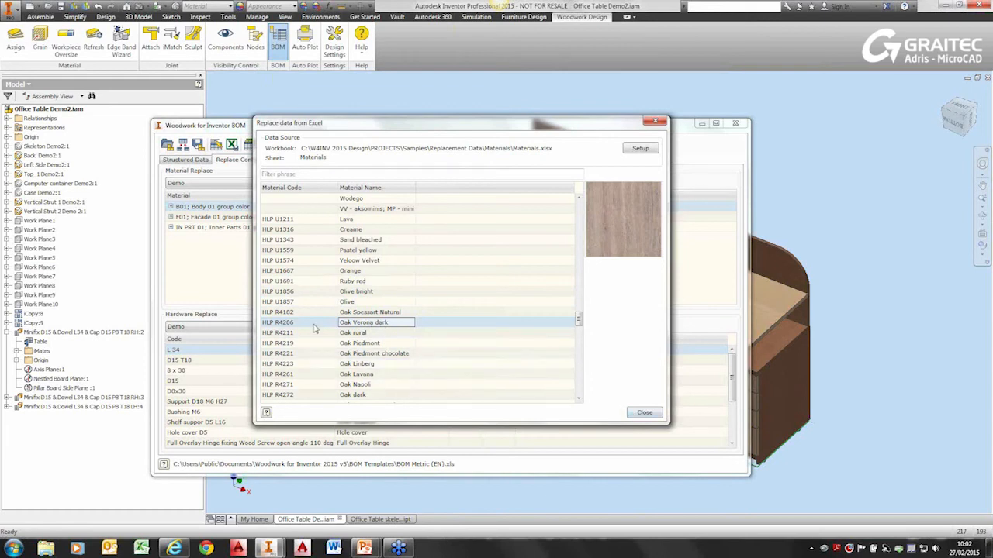
double_click(465, 323)
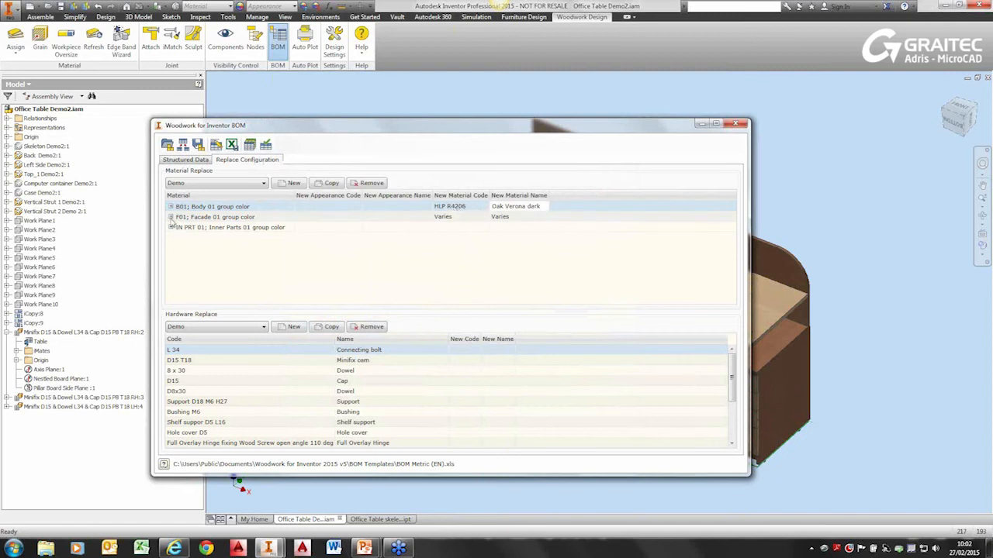
Expand the body and facade groups and replace the facade's Laminated Medium Density material with HLP 5530 Wildfire.
left_click(170, 217)
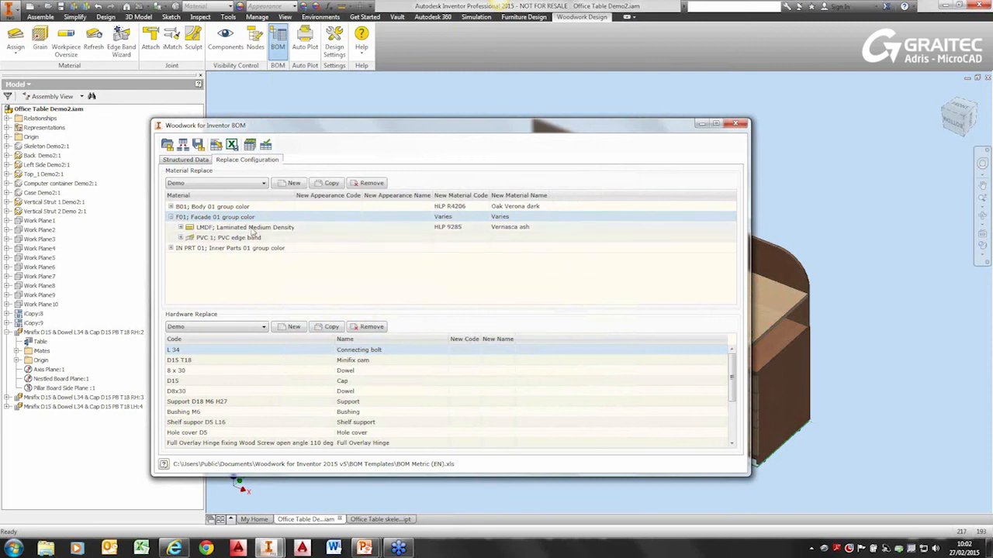
left_click(170, 206)
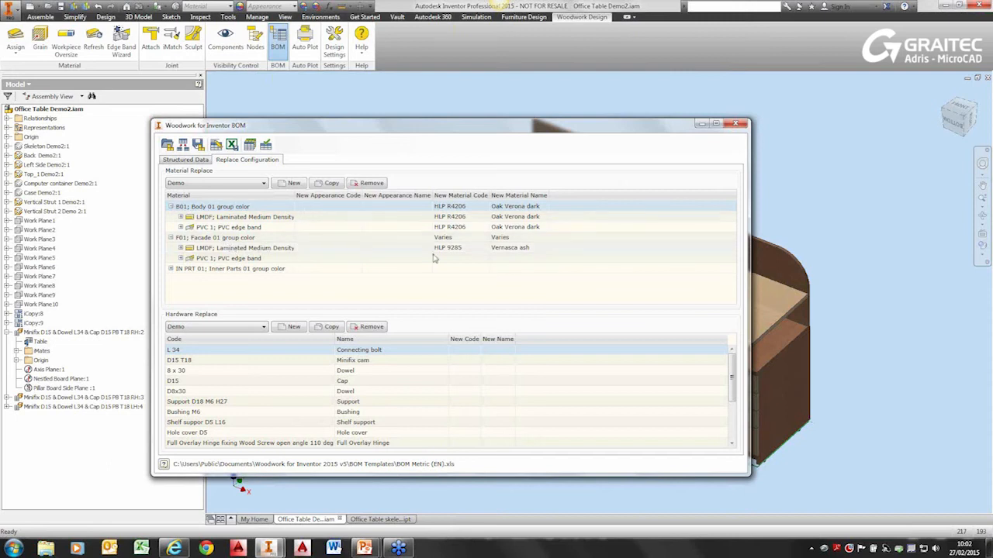
left_click(521, 248)
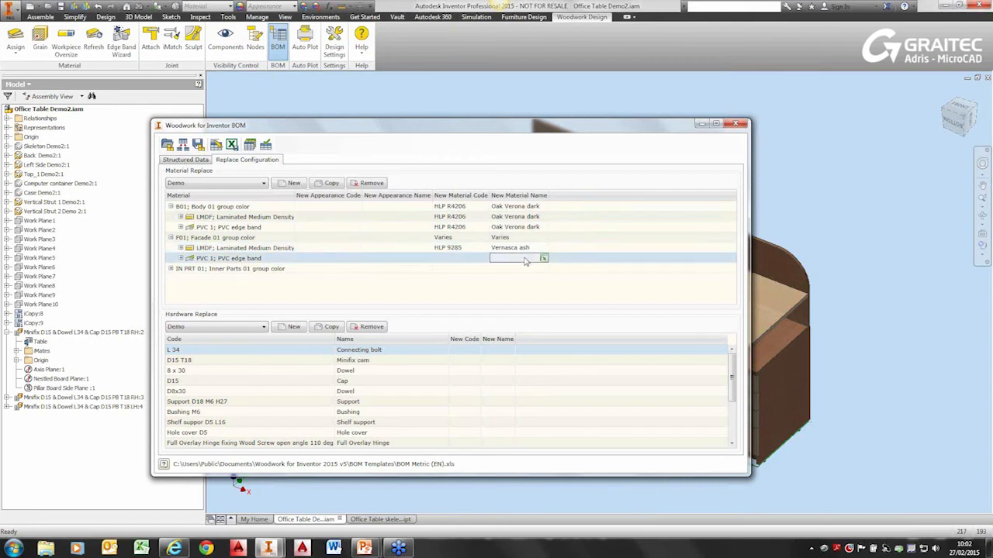
left_click(549, 247)
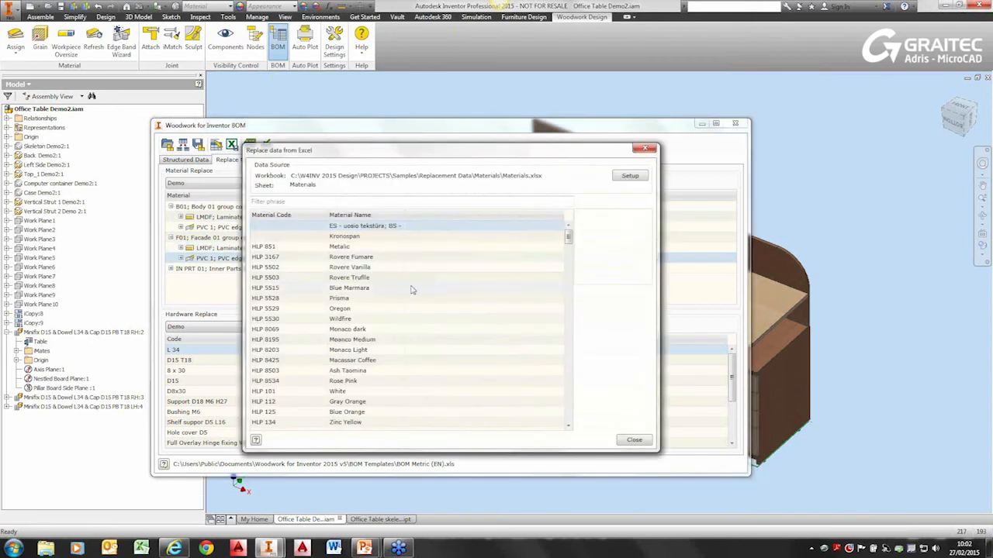
left_click(370, 297)
left_click(370, 308)
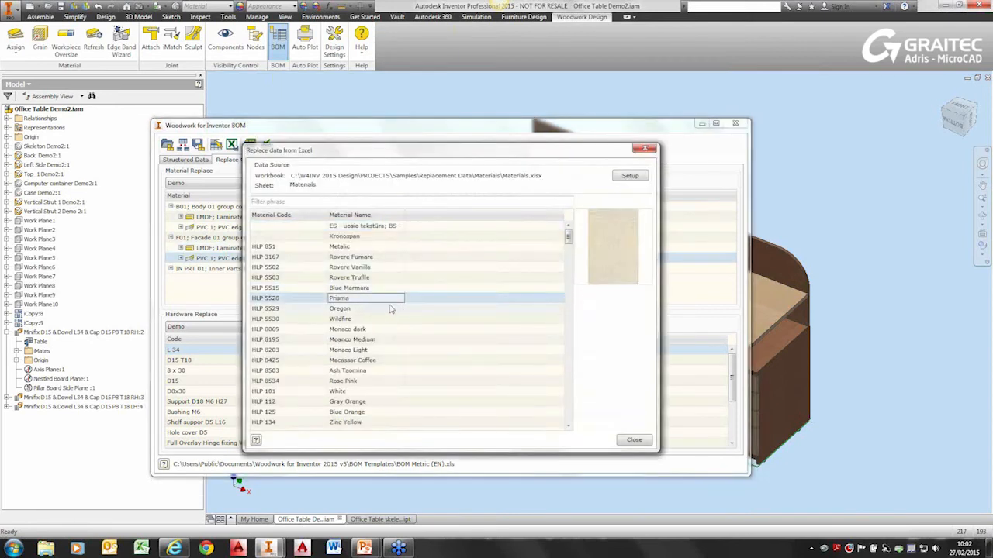
left_click(353, 319)
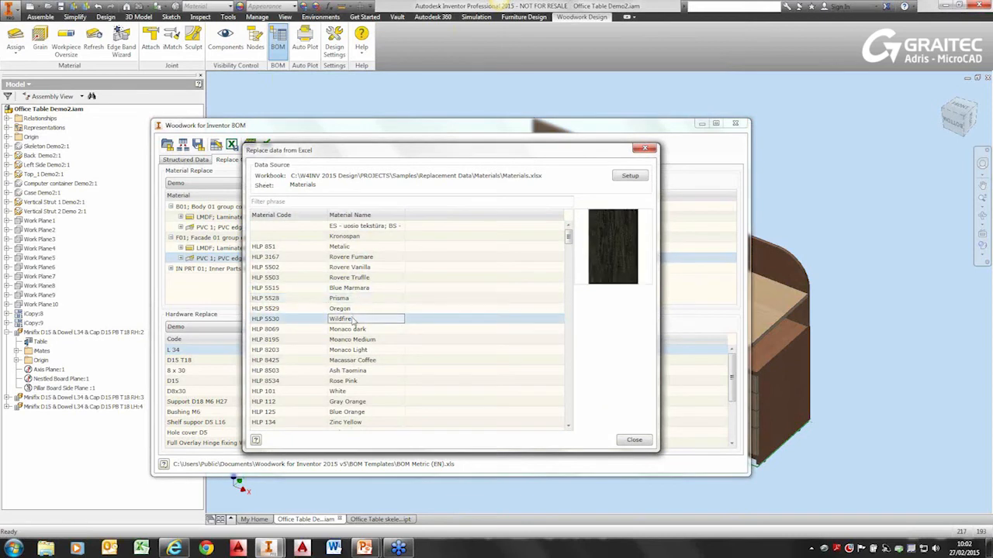
double_click(347, 322)
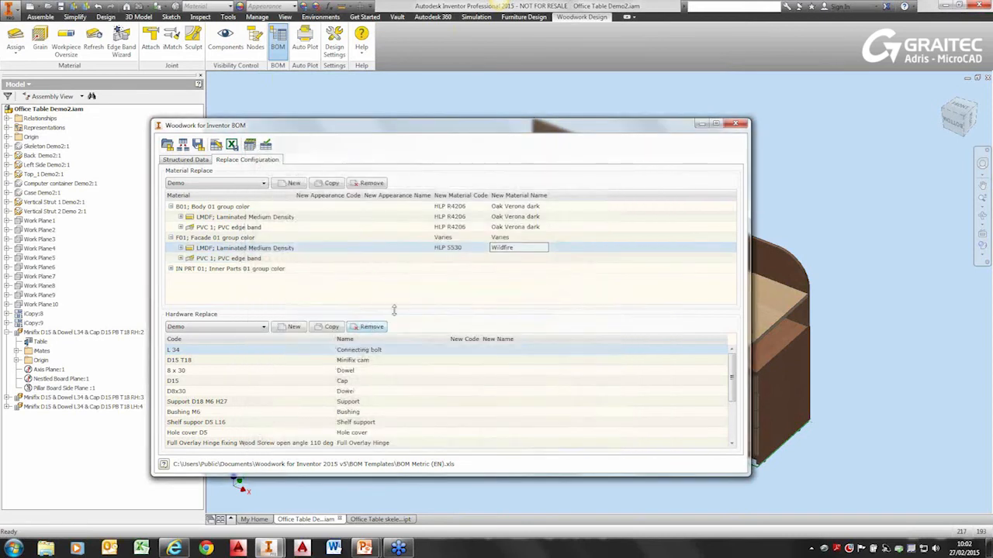
Expand the facade's PVC edge band, then open the Hafele Hardware replacement list for the D8x30 dowel at the cover caps.
left_click(181, 259)
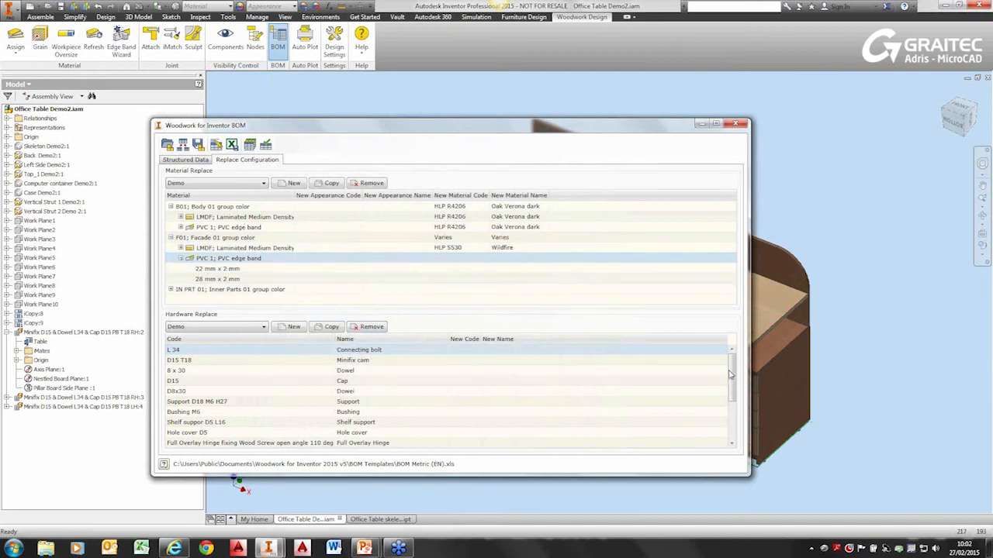
mouse_move(733, 376)
left_mouse_down()
mouse_move(730, 419)
mouse_move(726, 384)
left_mouse_up()
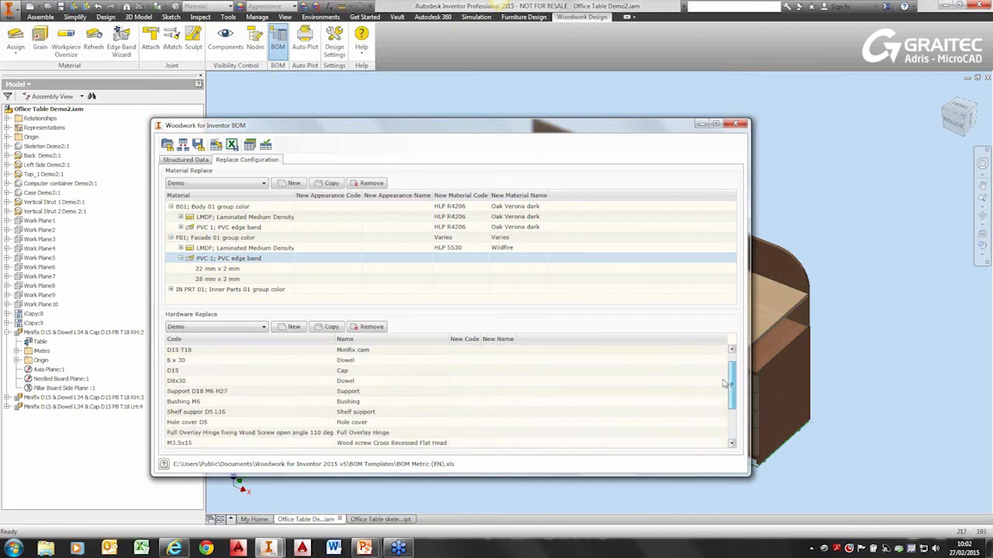
left_click(353, 382)
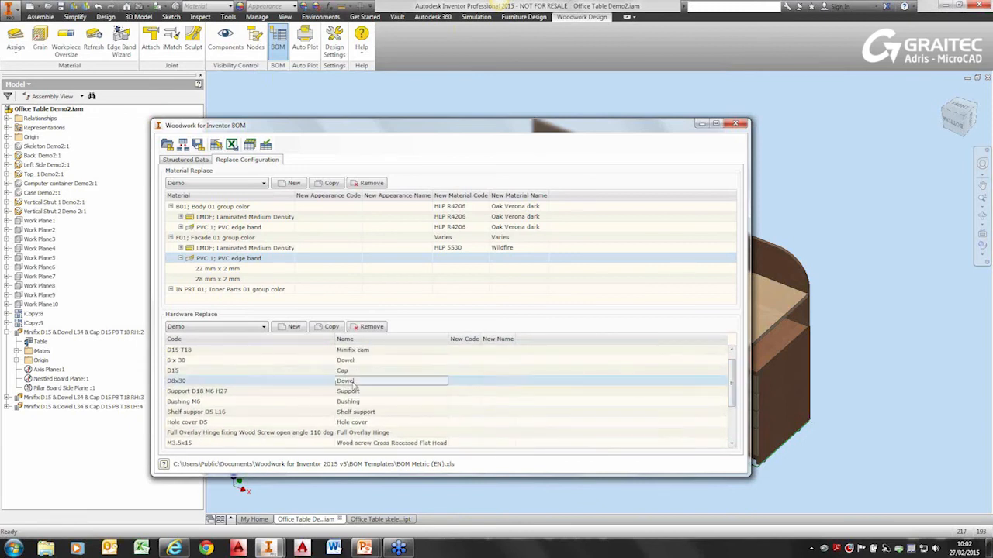
left_click(484, 383)
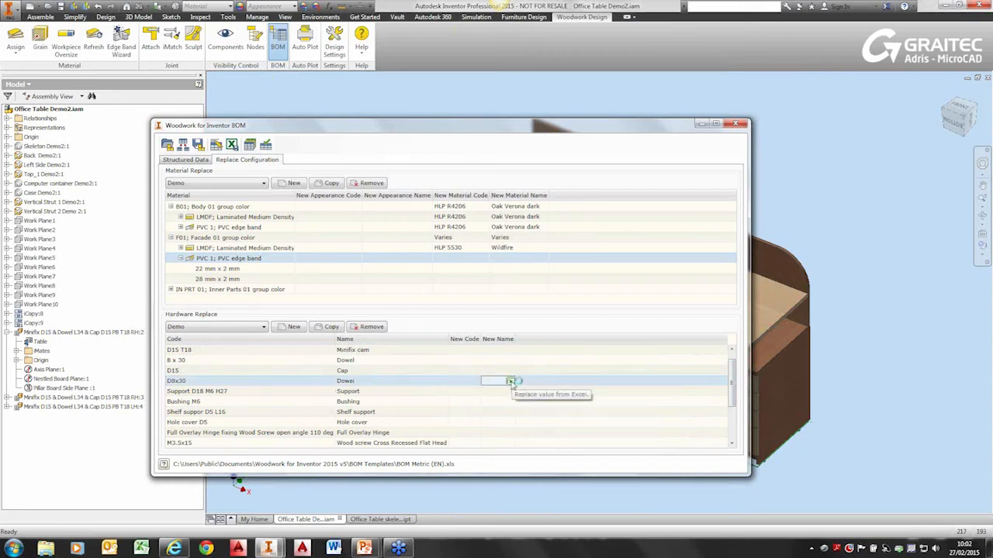
left_click(510, 382)
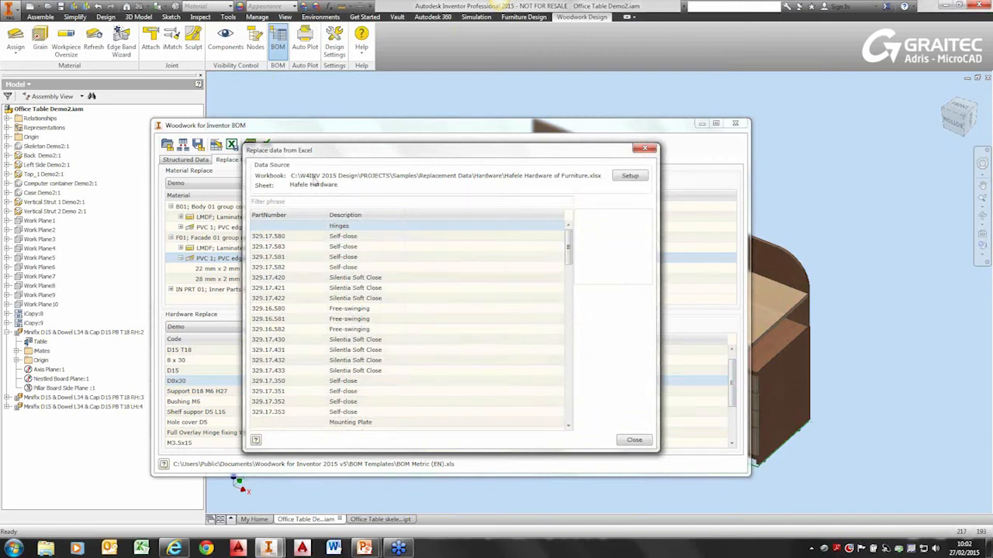
left_click_drag(569, 255, 570, 313)
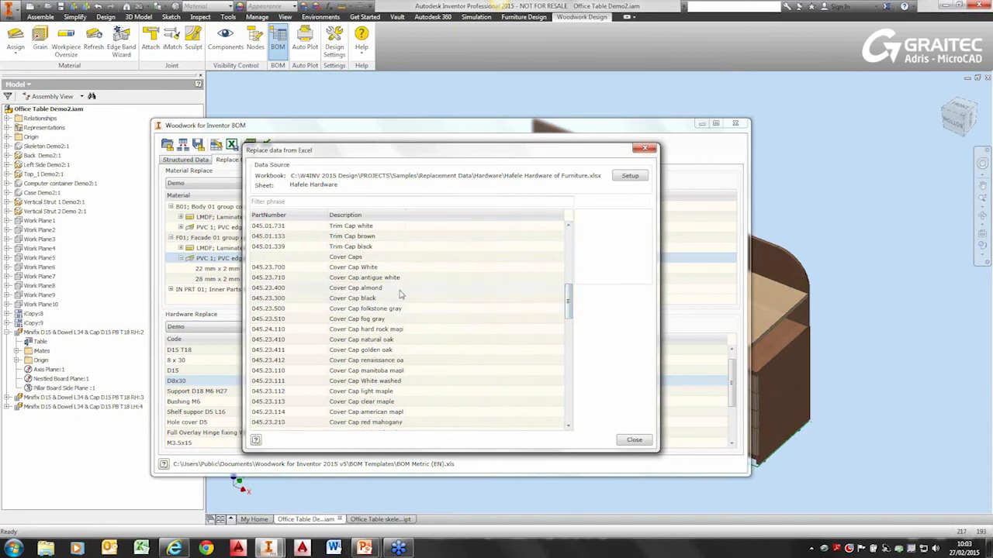
Compare the cover cap swatches and replace the D8x30 dowel with 045.23.300 Cover Cap black from the Hafele Hardware list.
left_click(377, 298)
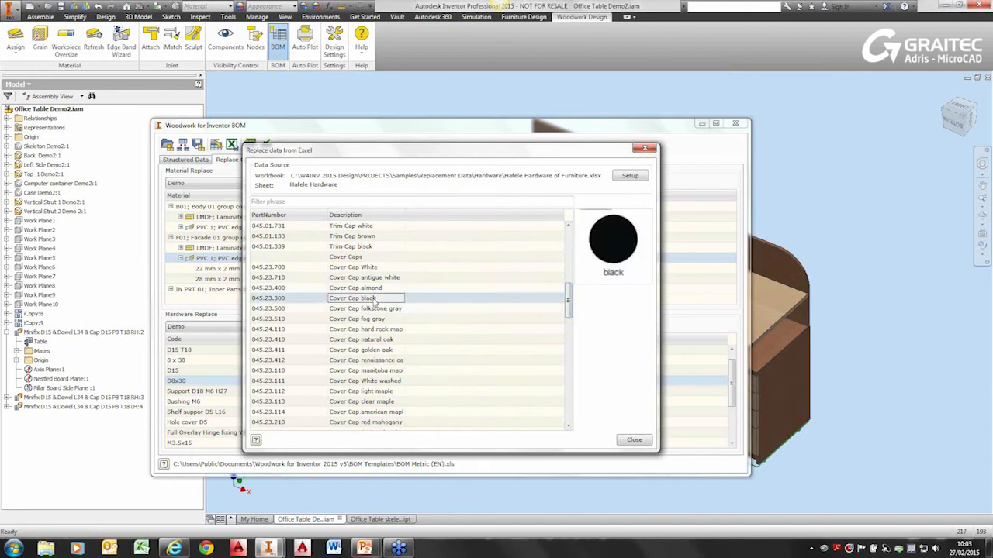
left_click(374, 307)
left_click(373, 329)
left_click(374, 339)
left_click(377, 371)
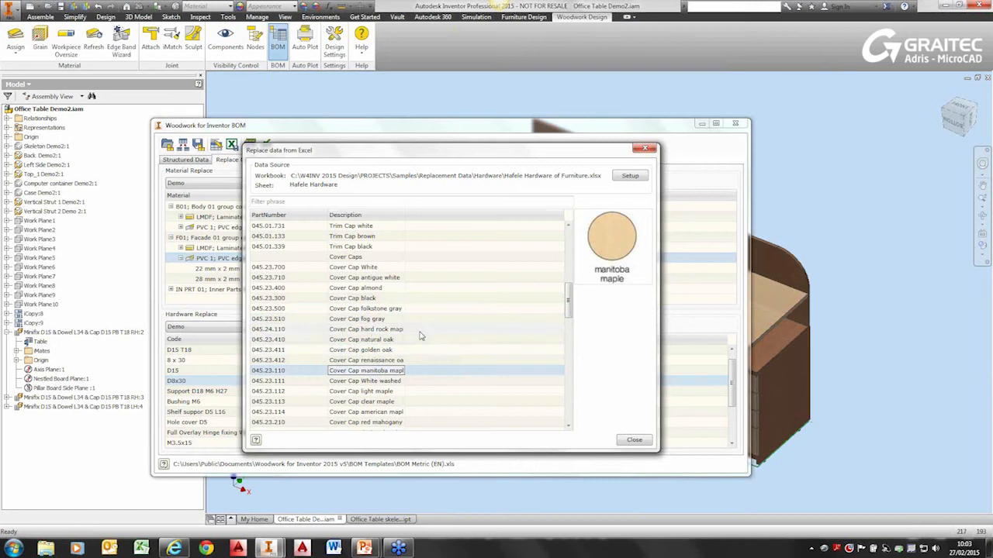
left_click(374, 301)
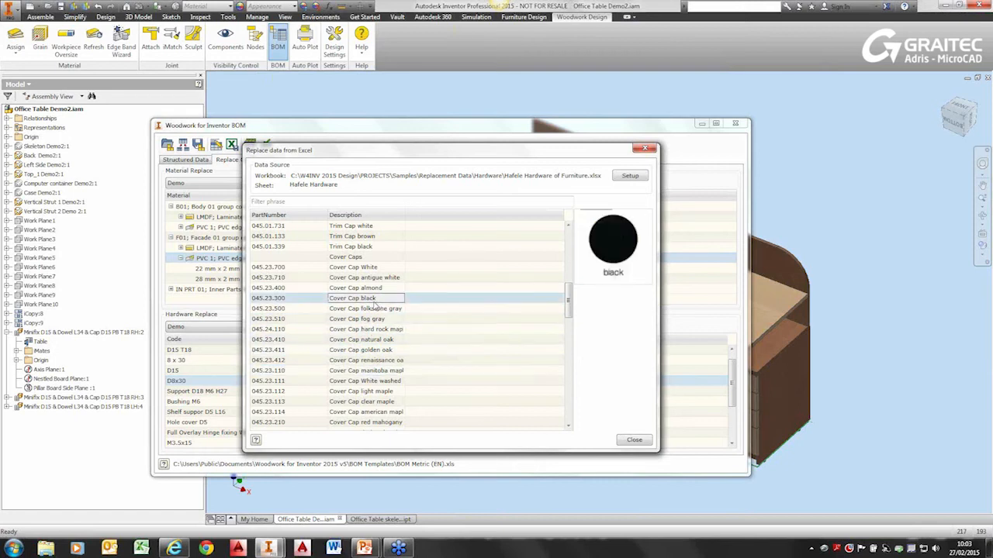
double_click(374, 302)
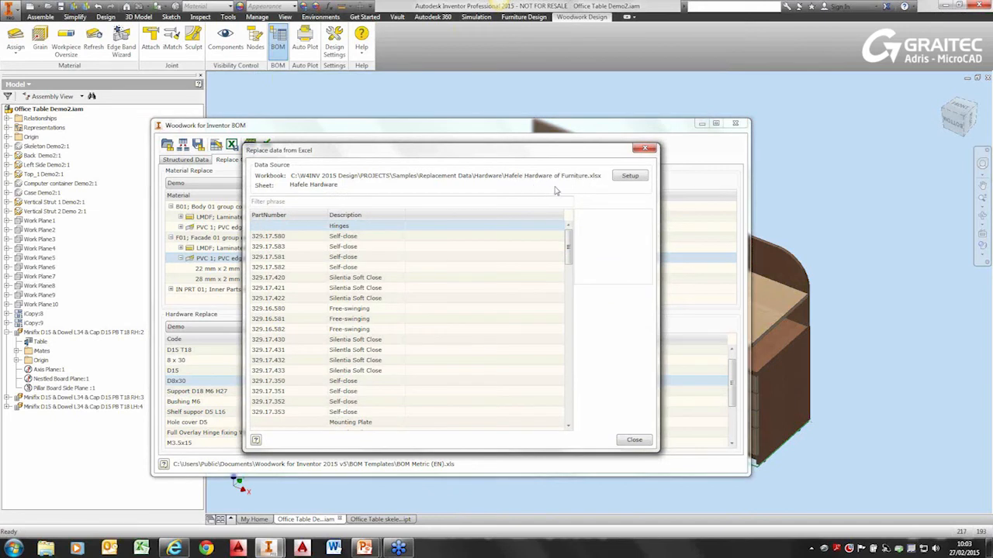
left_click(645, 149)
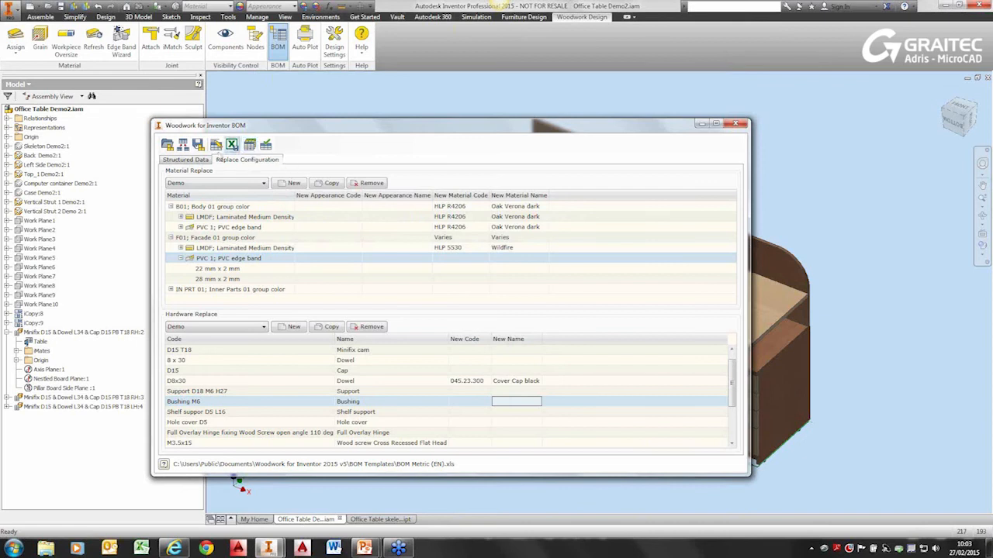
Export the structured BOM data to Excel as Office Table Demo2.xls and open the exported workbook.
left_click(194, 160)
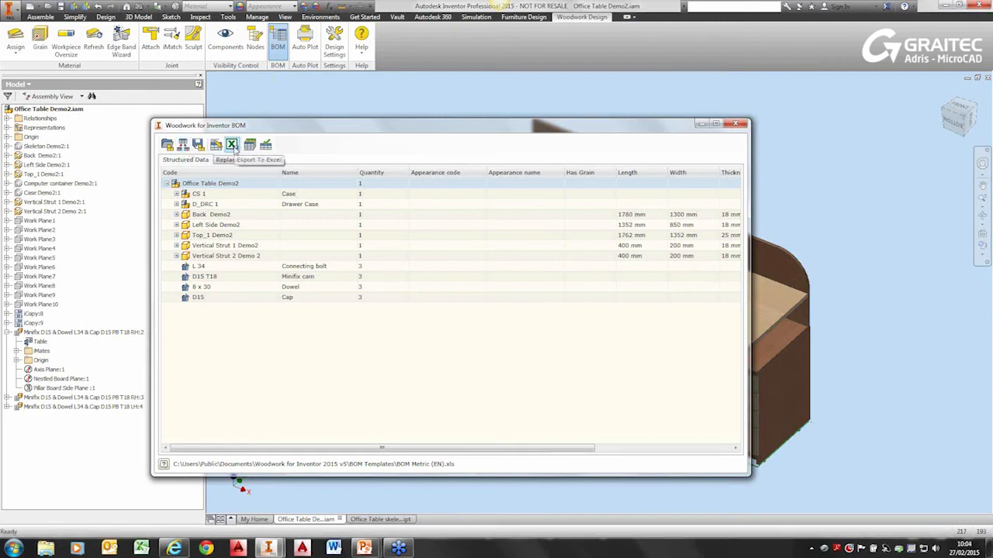
left_click(232, 145)
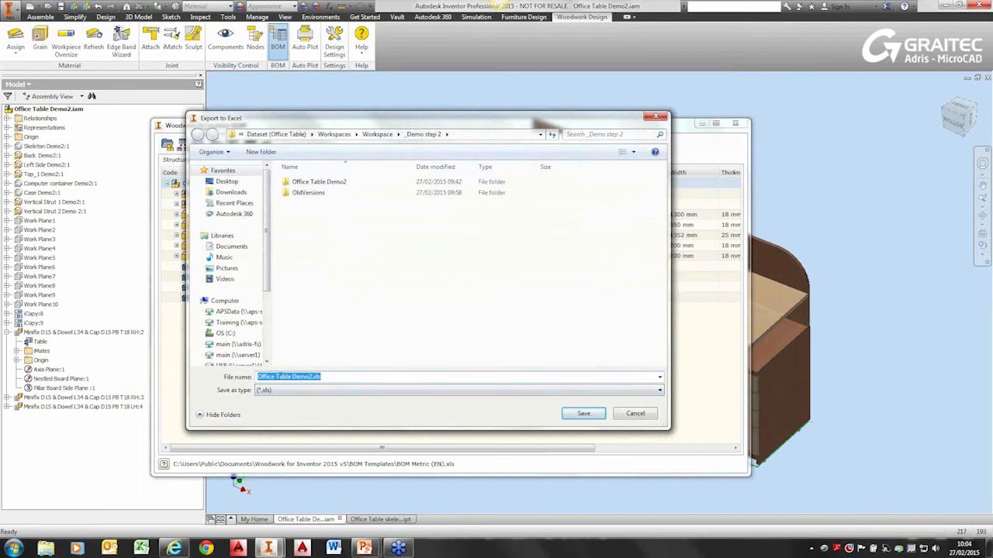
left_click(584, 414)
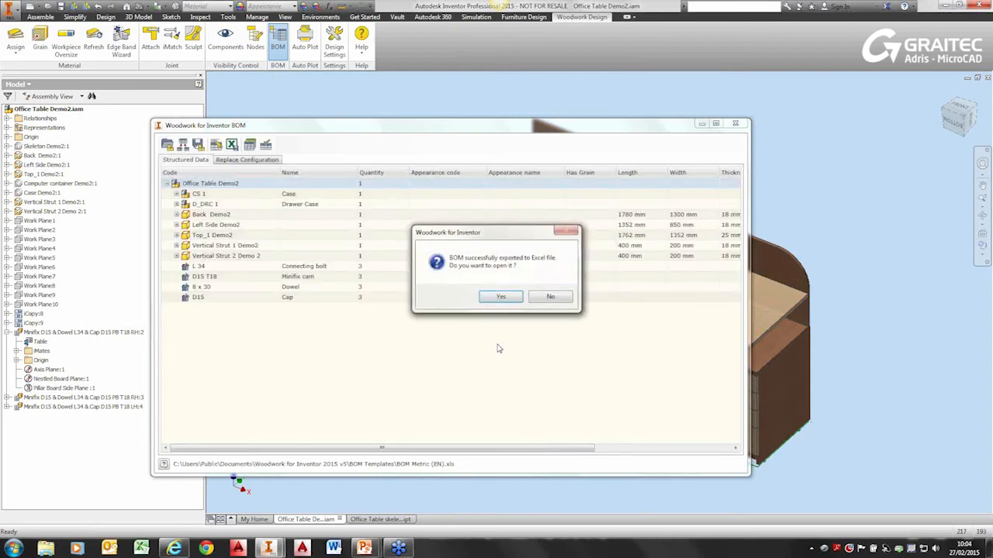
left_click(488, 301)
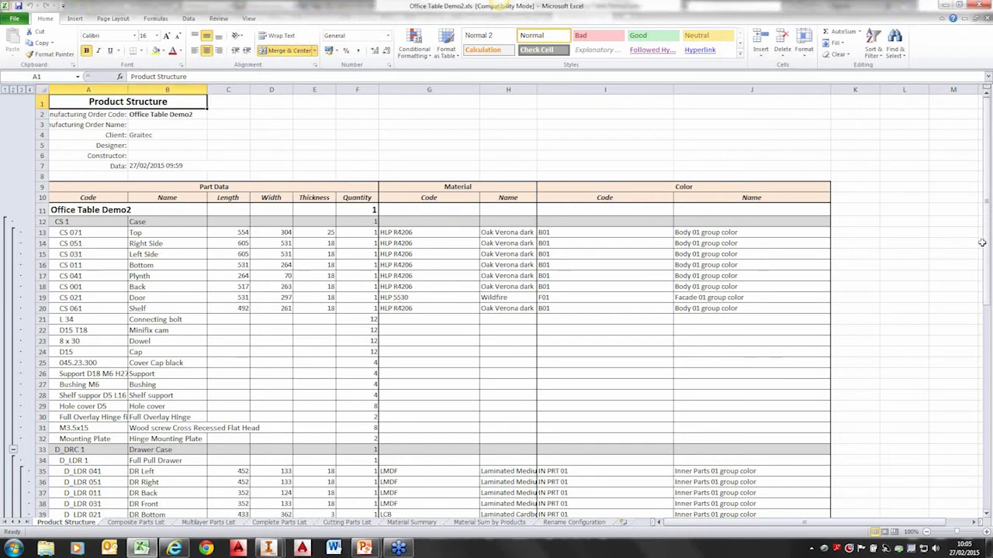
Examine the Product Structure sheet's case, drawer and board entries with their dimensions, replaced materials and group colors.
scroll(974, 268, "down", 3)
scroll(974, 268, "down", 6)
scroll(578, 276, "up", 7)
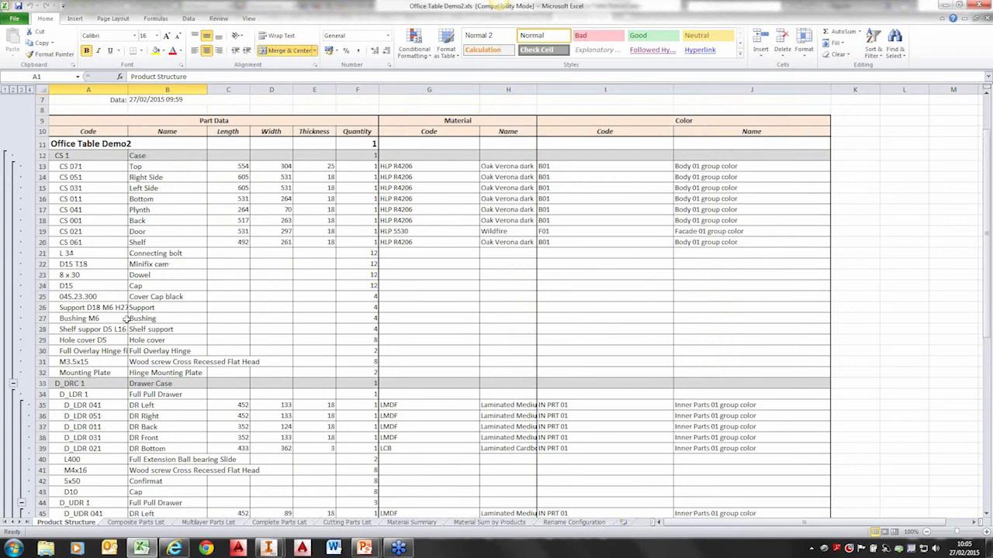
scroll(126, 319, "down", 9)
scroll(127, 209, "up", 1)
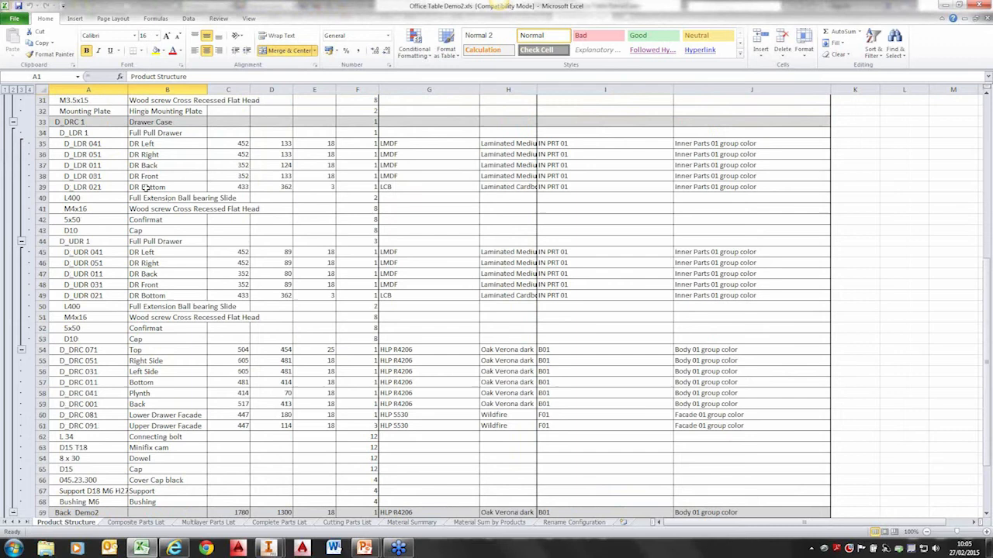
scroll(221, 251, "up", 1)
scroll(220, 252, "up", 2)
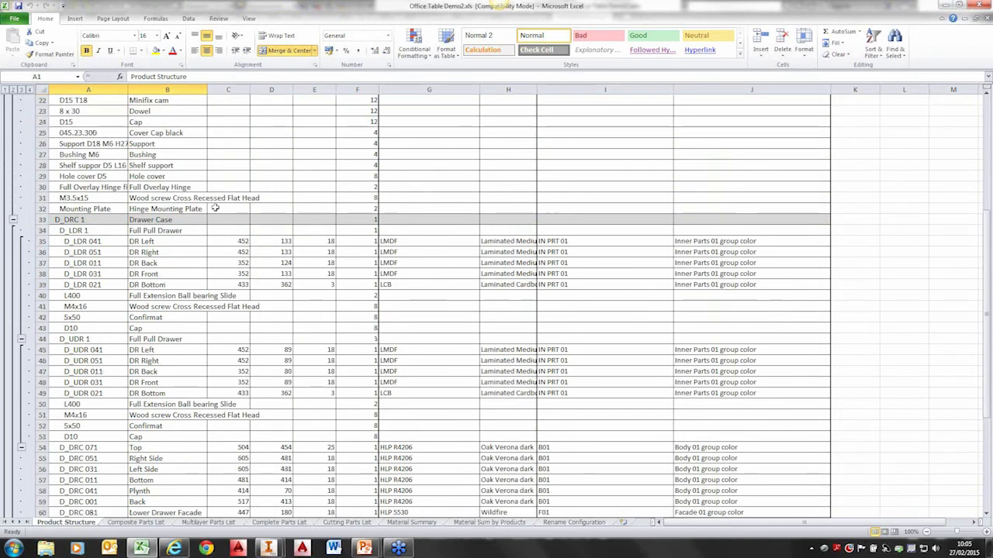
scroll(407, 266, "down", 4)
scroll(407, 266, "down", 6)
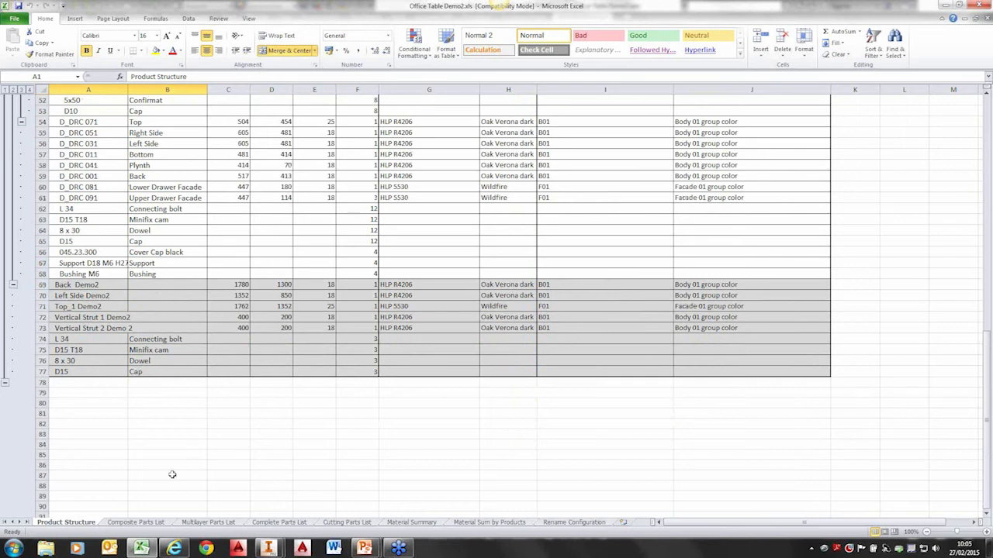
Review the Composite, Multilayer and Complete Parts List sheets, reading the complete list from laminated boards through the hardware units.
left_click(136, 522)
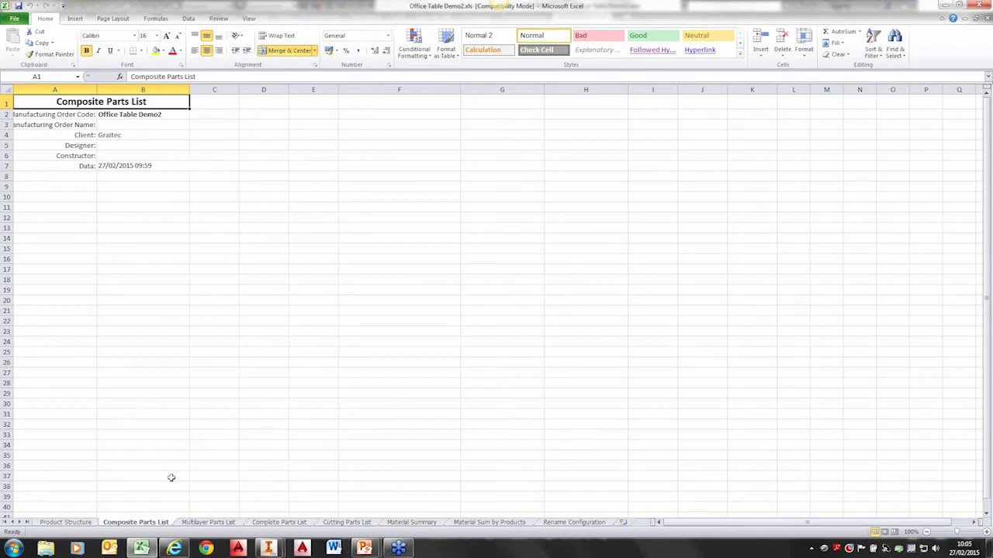
left_click(206, 522)
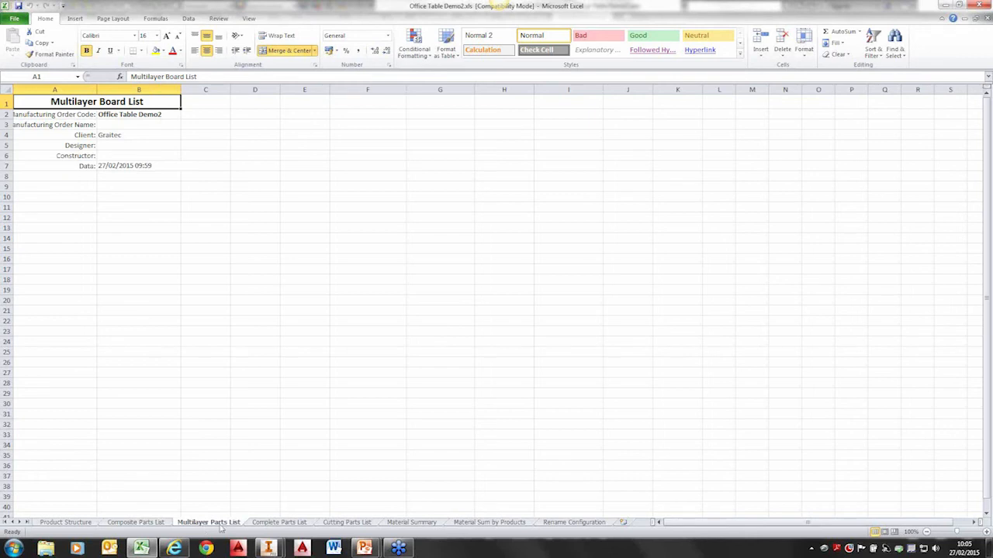
left_click(261, 523)
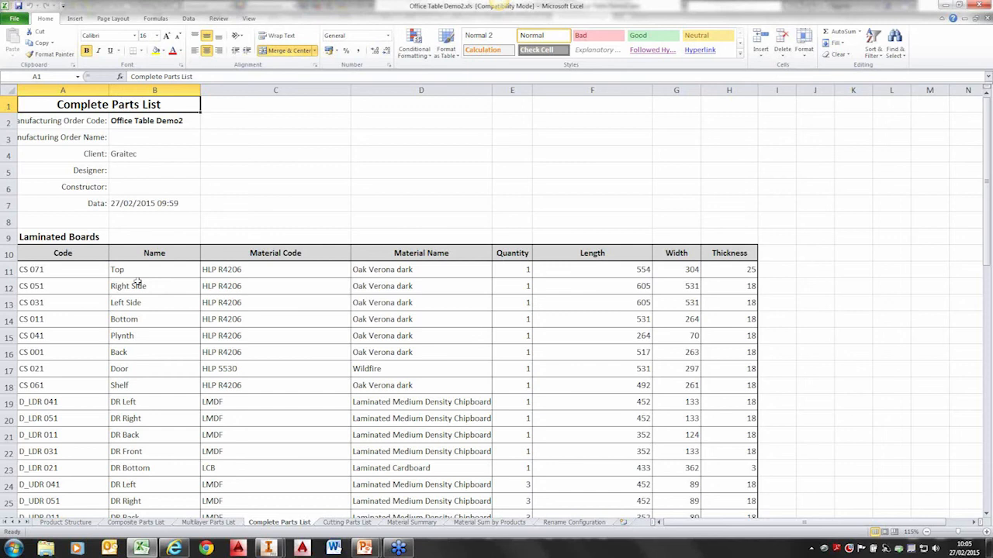
scroll(138, 281, "down", 5)
scroll(138, 281, "down", 2)
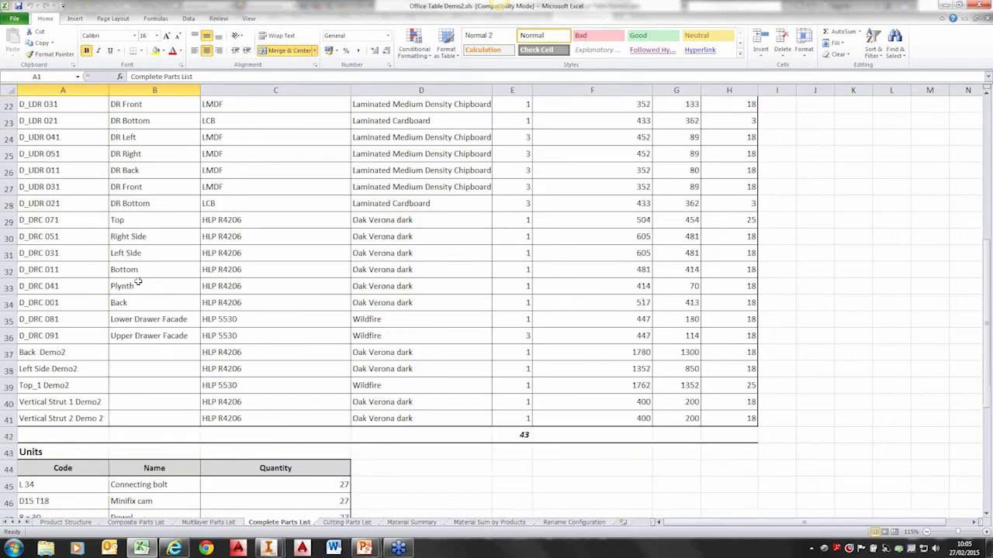
scroll(137, 281, "down", 5)
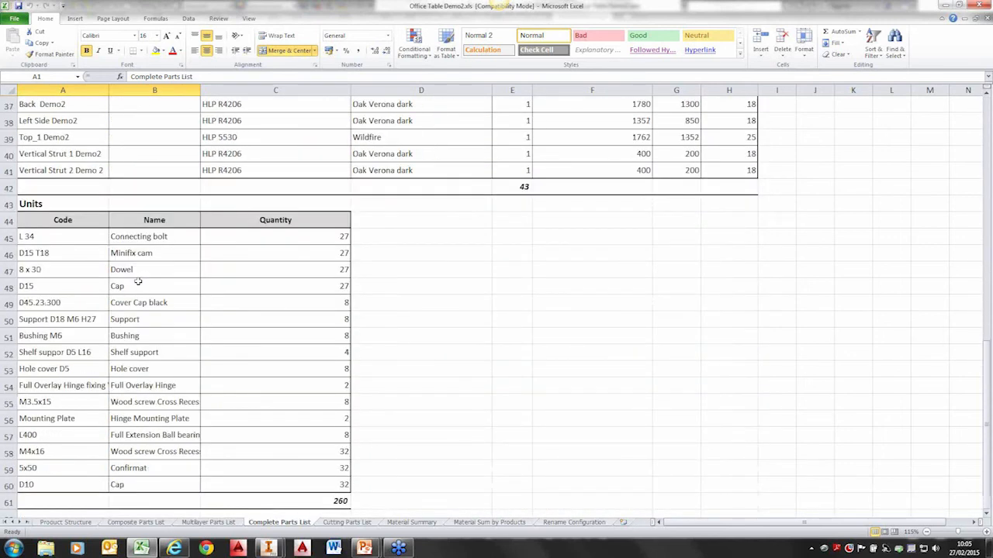
scroll(137, 281, "down", 2)
scroll(137, 282, "up", 1)
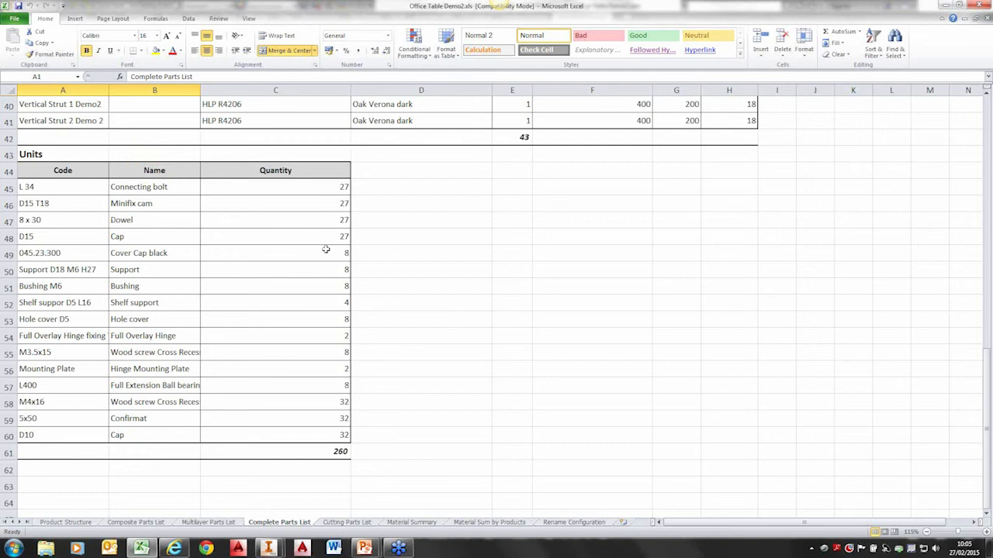
Inspect the Cutting Parts List sheet, including the grain, cutting size and left, right, front and back cover columns.
left_click(346, 522)
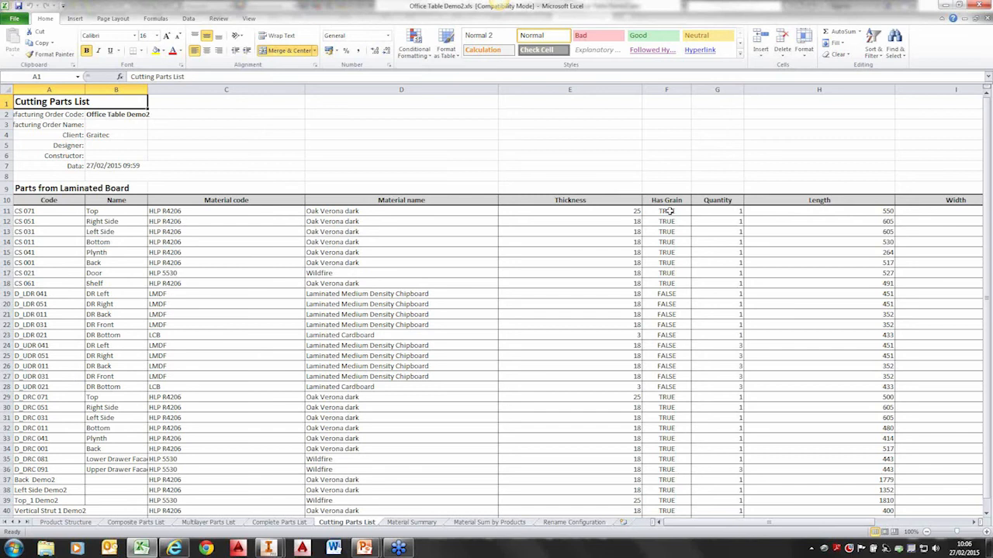
left_click_drag(752, 525, 819, 527)
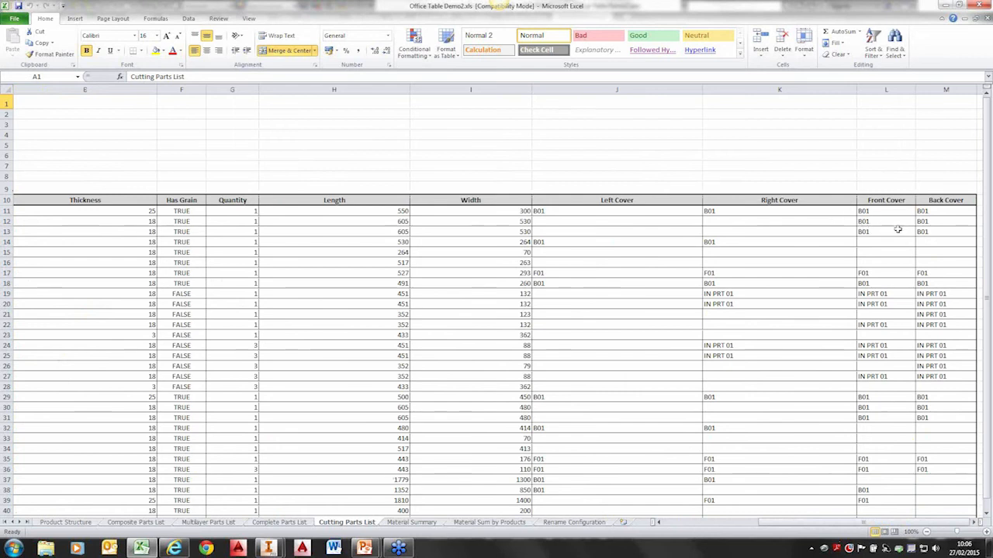
scroll(680, 432, "down", 3)
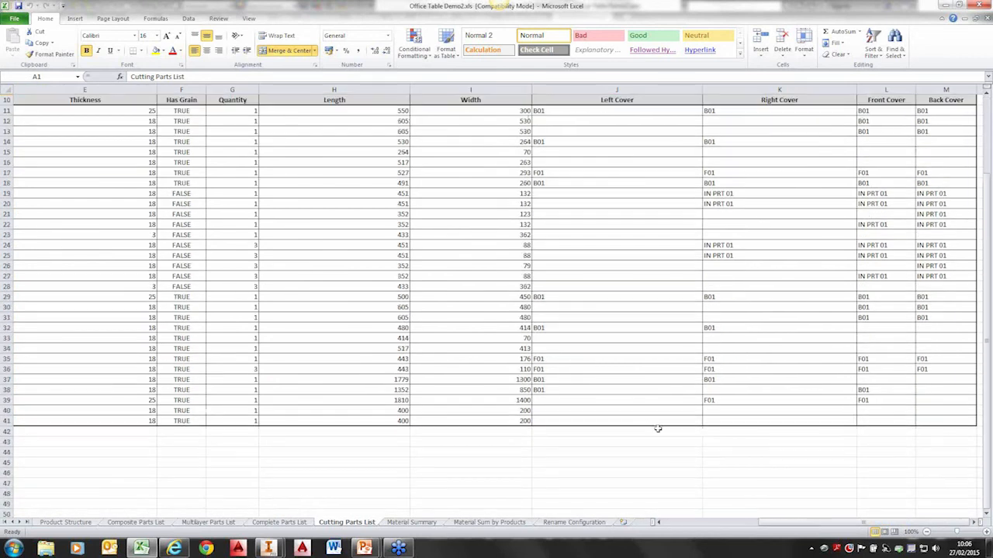
Review laminated boards, edge bands and purchased units on the Material Summary and Material Sum by Products sheets.
left_click(419, 523)
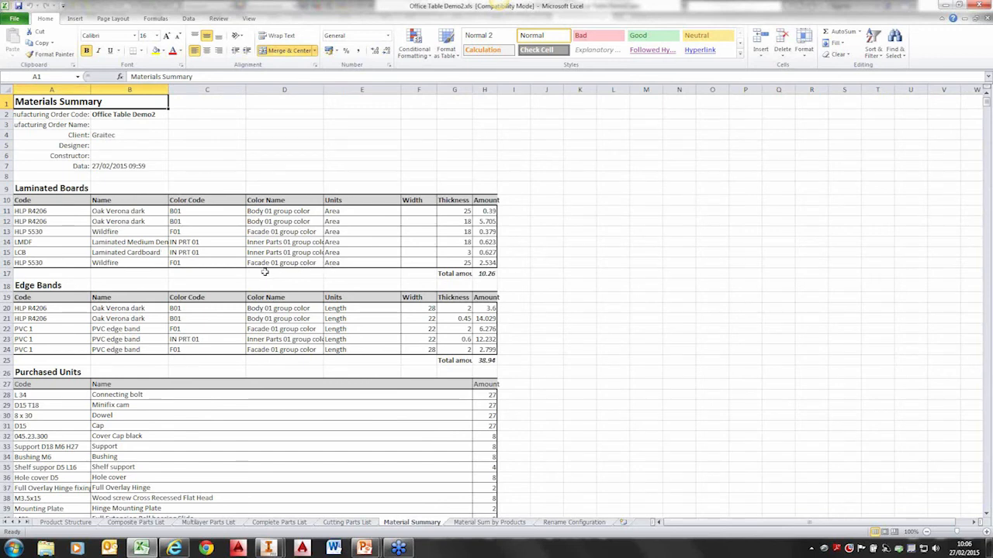
scroll(264, 272, "down", 2)
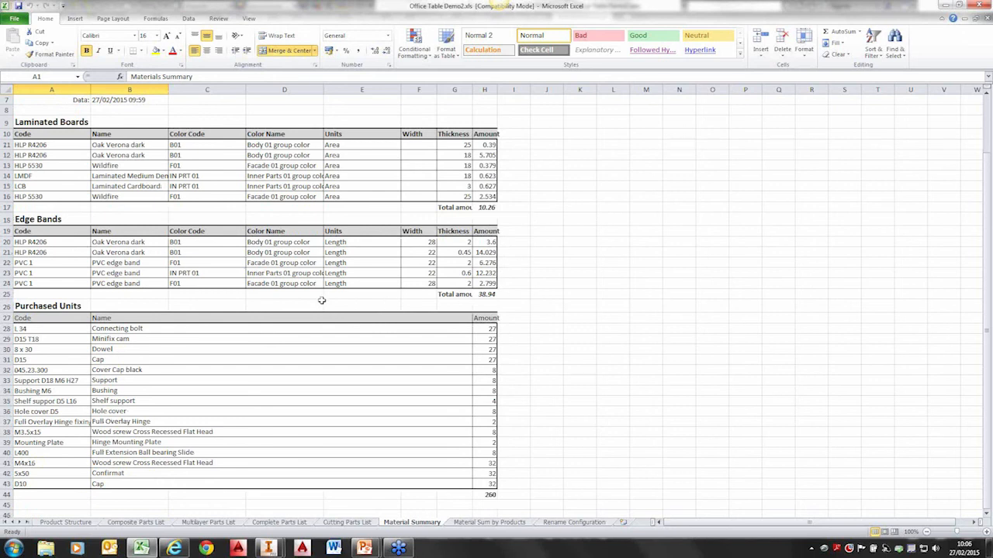
scroll(321, 300, "down", 3)
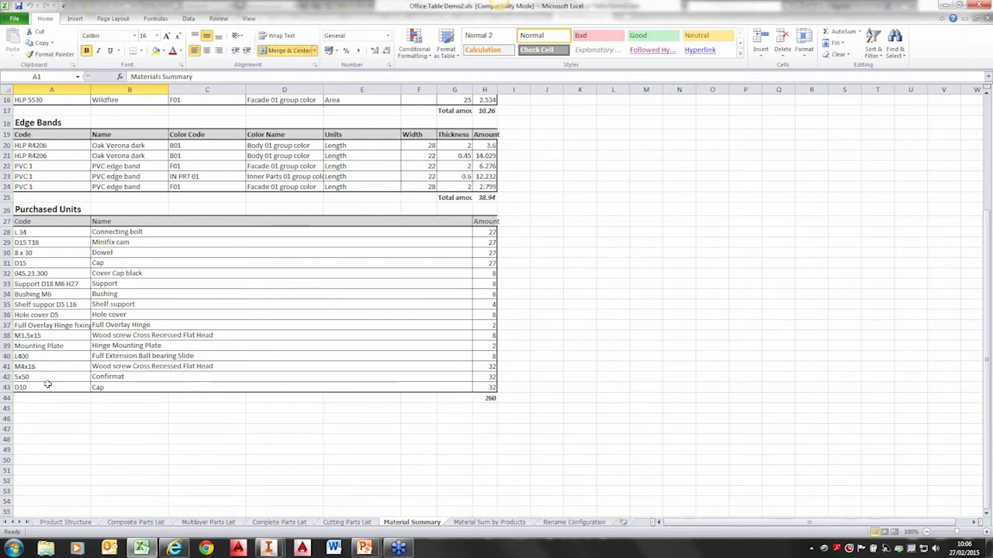
left_click(457, 525)
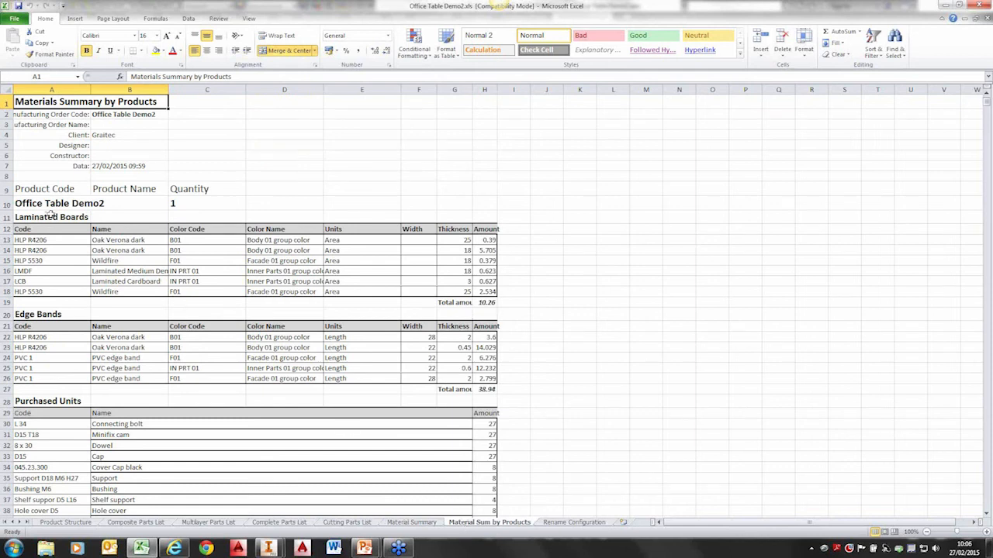
scroll(37, 314, "down", 2)
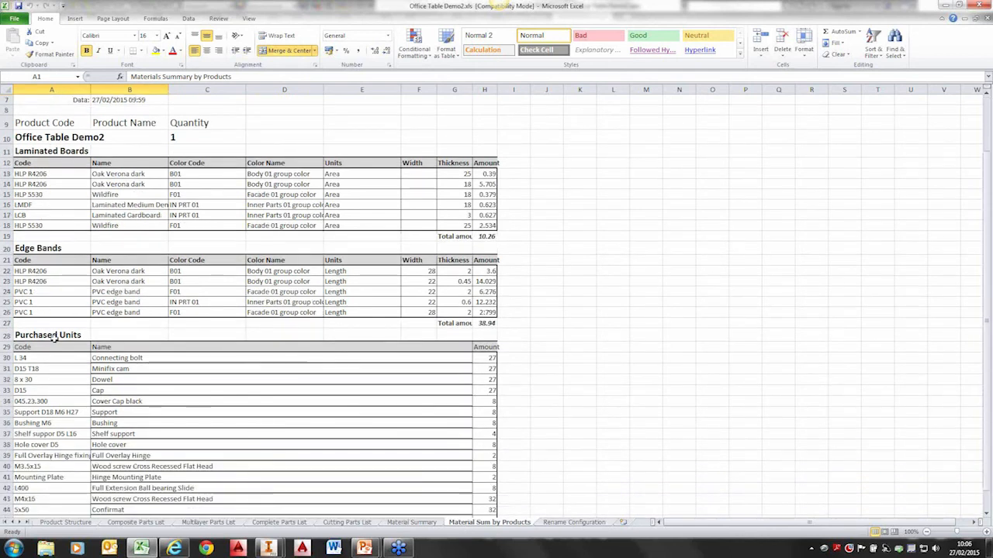
scroll(54, 338, "down", 6)
scroll(138, 356, "up", 4)
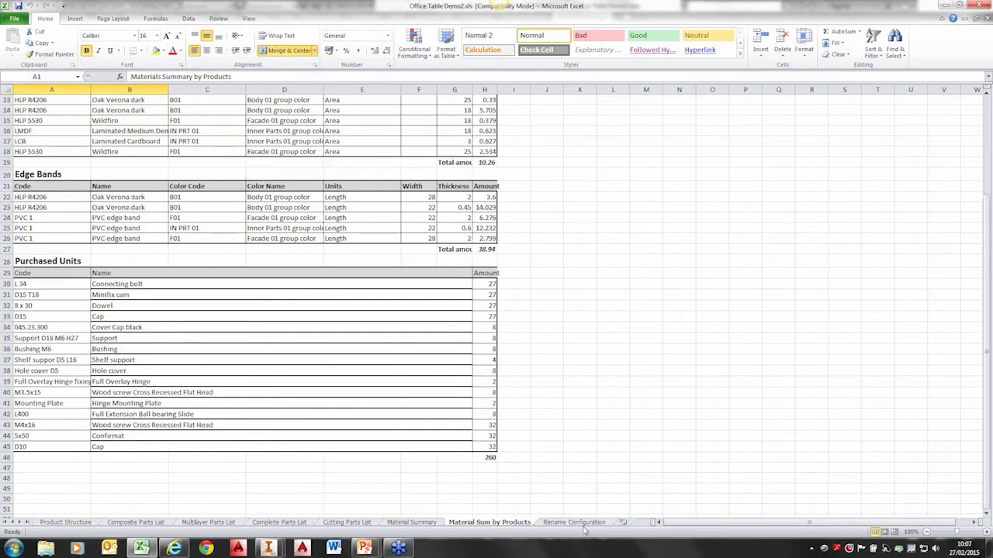
Compare the initial and final codes and names of boards, edge bands and purchased units on the Rename Configuration sheet.
left_click(581, 525)
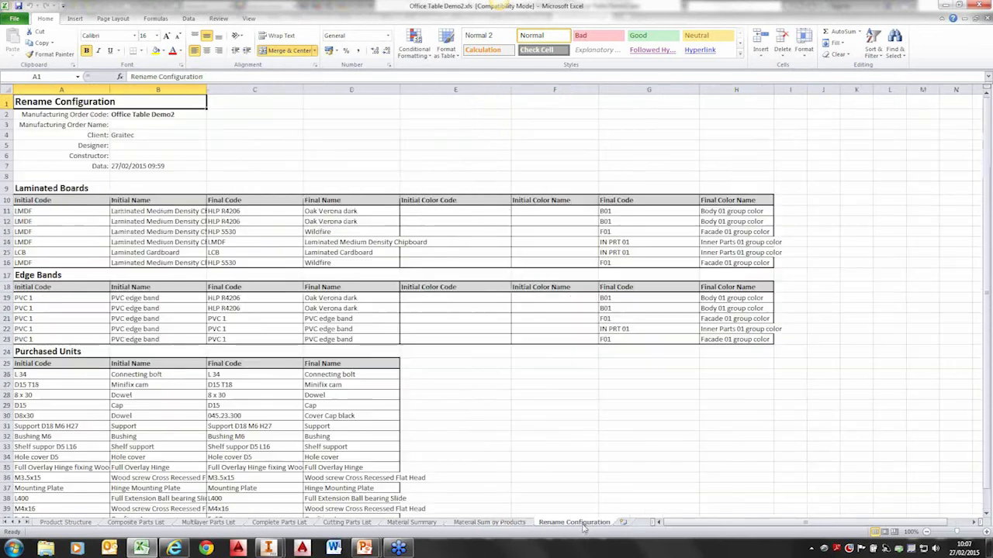
scroll(492, 410, "down", 3)
scroll(497, 418, "up", 2)
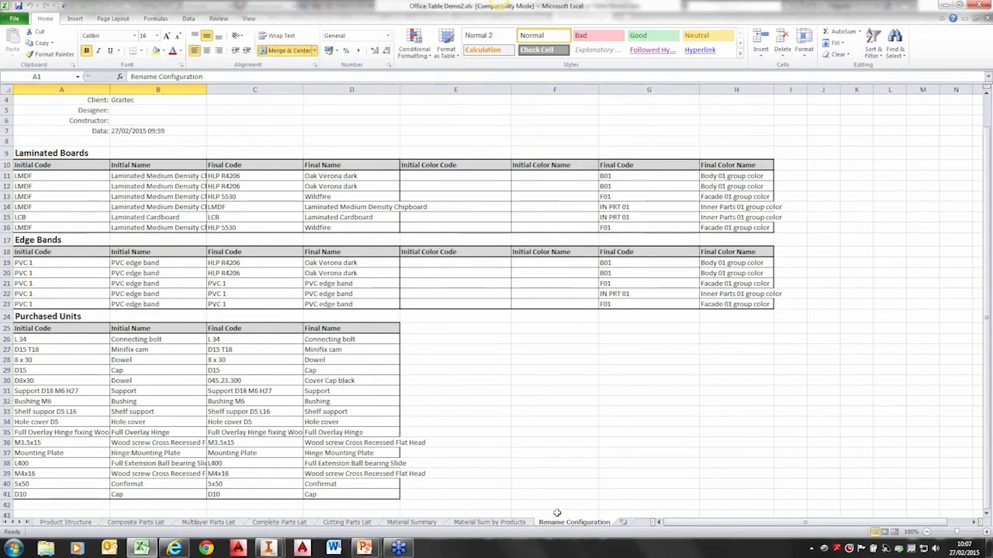
scroll(582, 528, "up", 1)
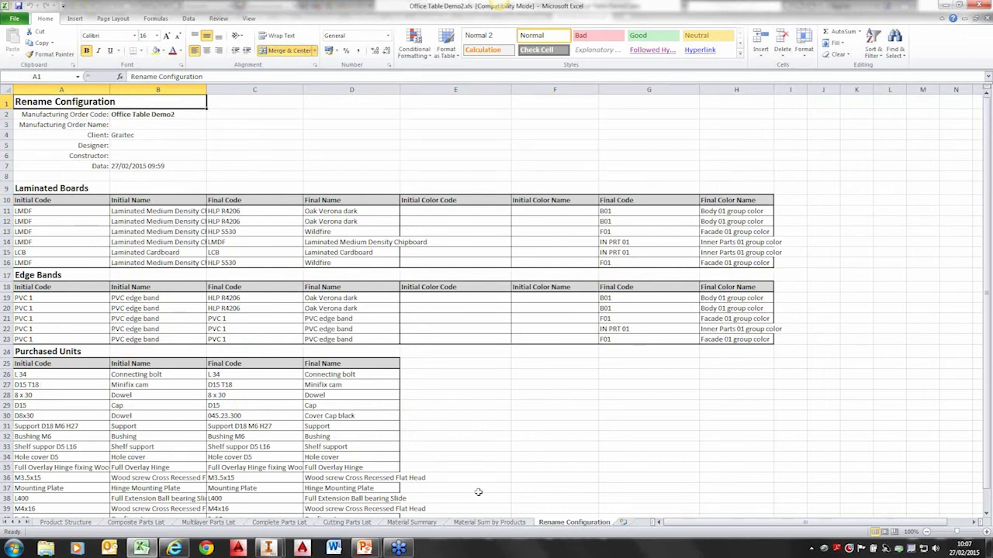
Return to the Inventor BOM and check which columns are available for the structured data, leaving the selection as is.
left_click(945, 5)
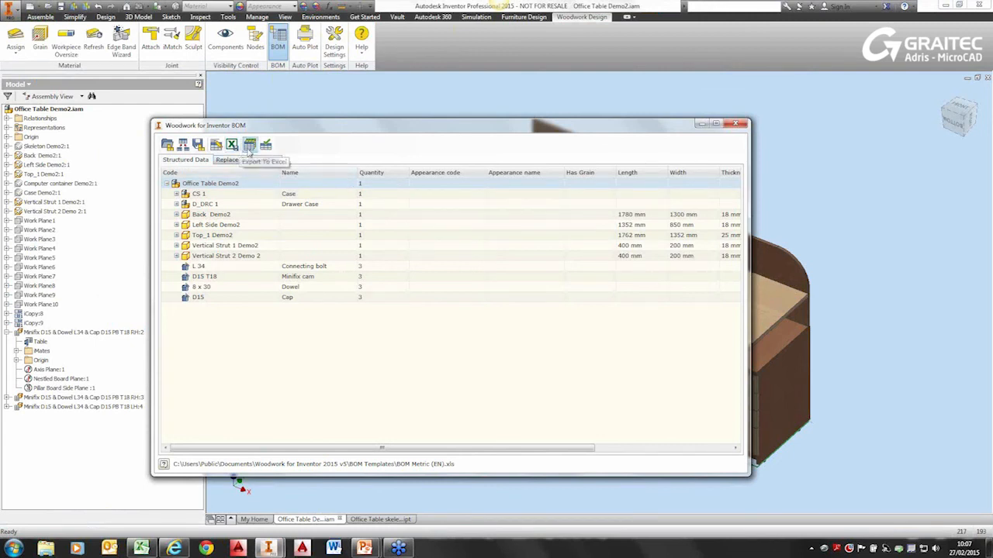
left_click(265, 145)
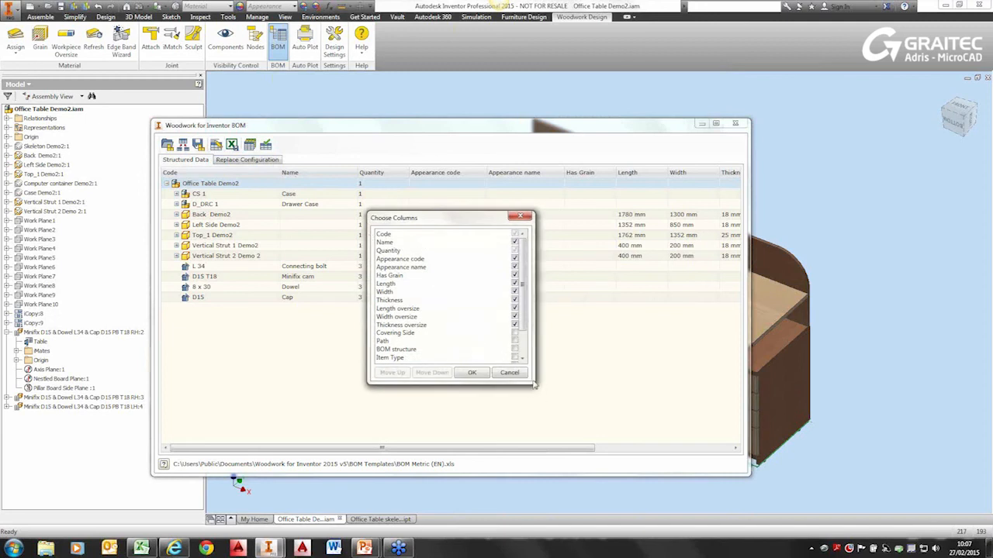
left_click_drag(525, 307, 524, 334)
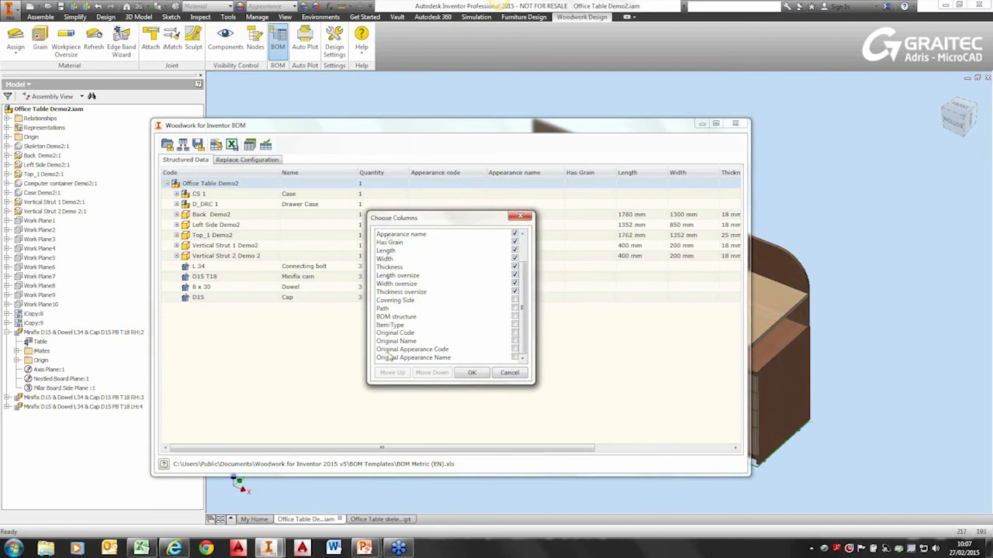
left_click(525, 220)
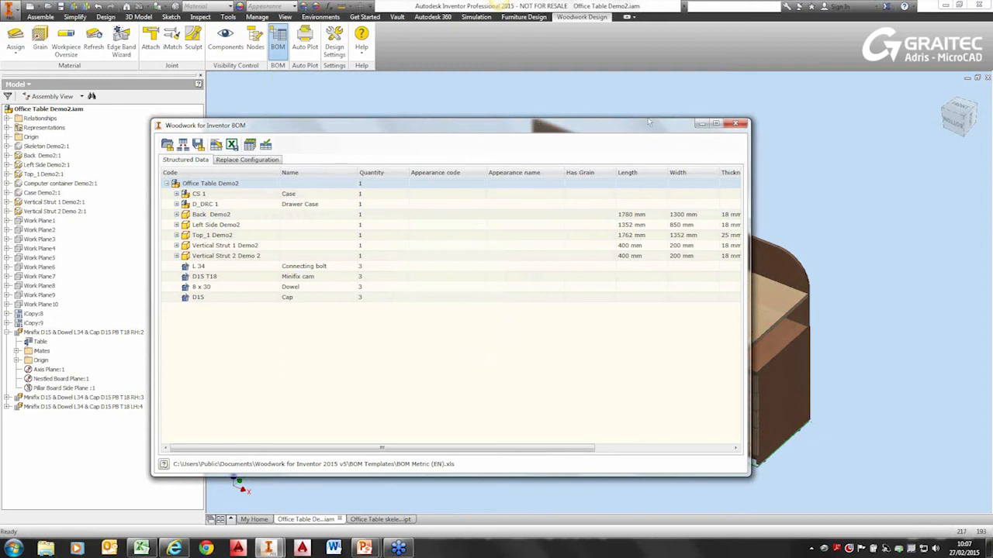
Close the BOM and inspect the Auto Plot template that puts children on separate sheets with hole tables, keeping the Demo replace configuration.
left_click(735, 123)
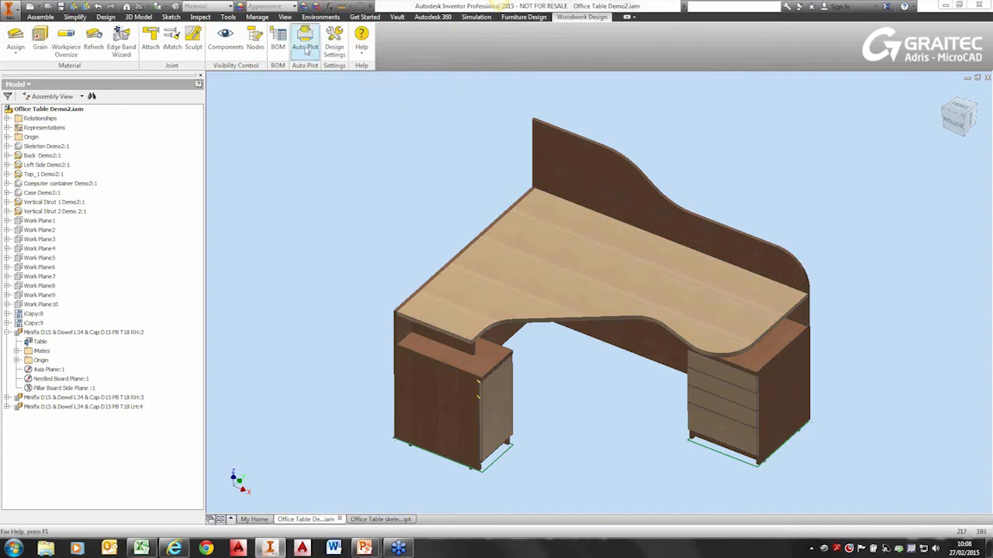
left_click(306, 52)
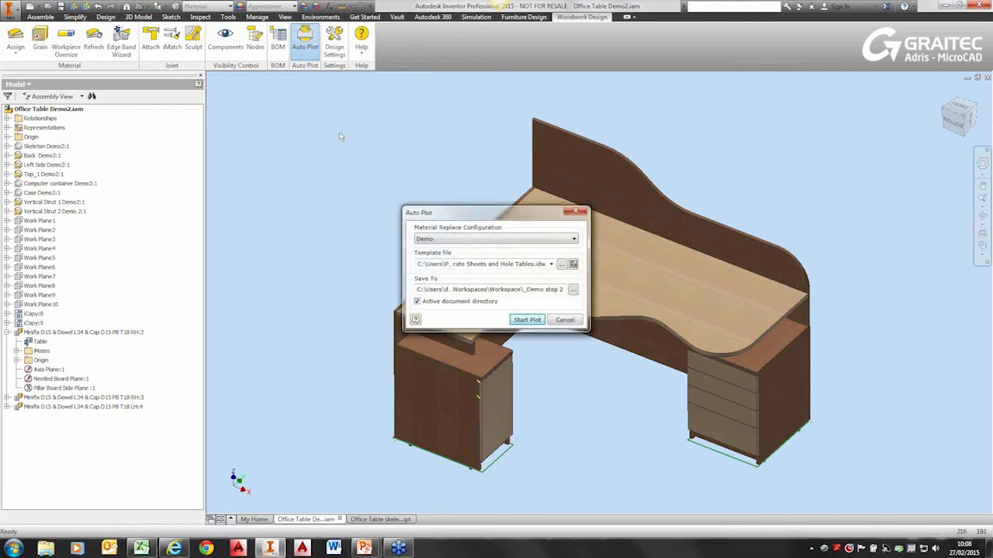
left_click(455, 241)
left_click(458, 248)
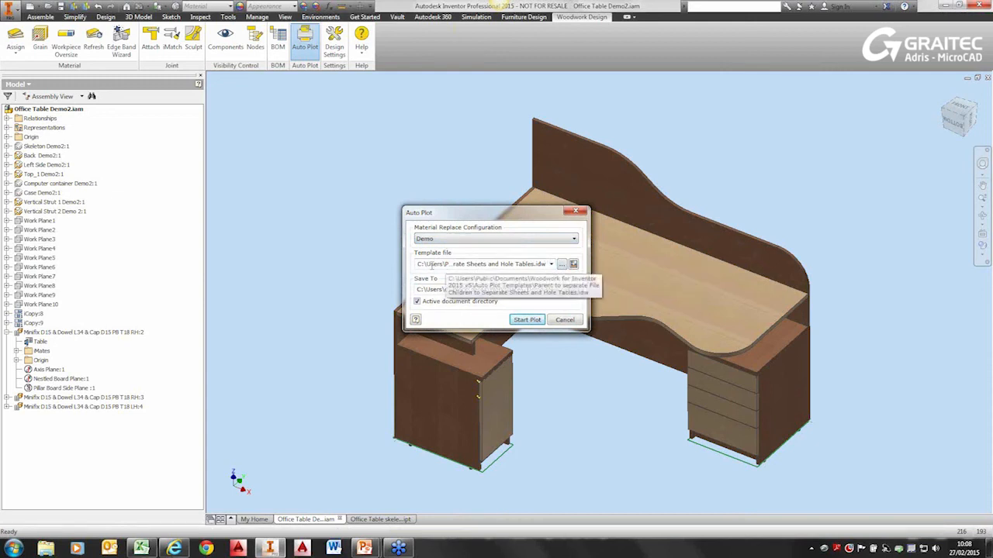
left_click(574, 265)
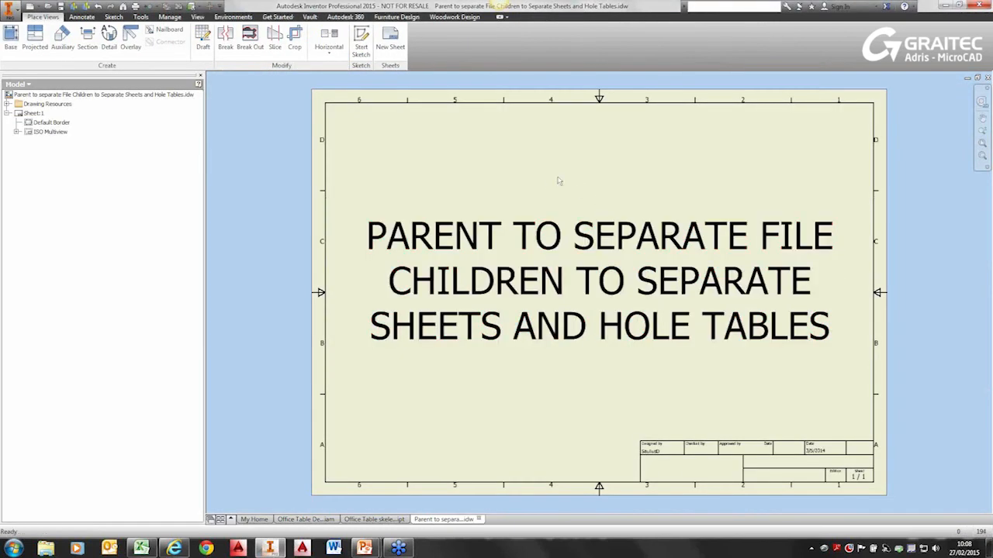
left_click(511, 297)
left_click(479, 519)
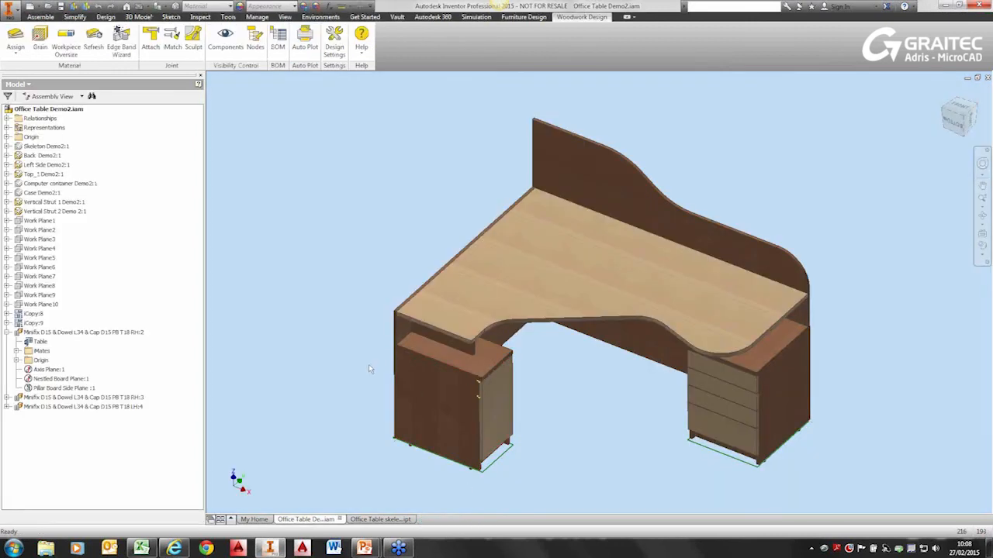
Auto Plot the office table with the Demo material configuration and the separate sheets and hole tables template, saving to the active document directory.
left_click(305, 39)
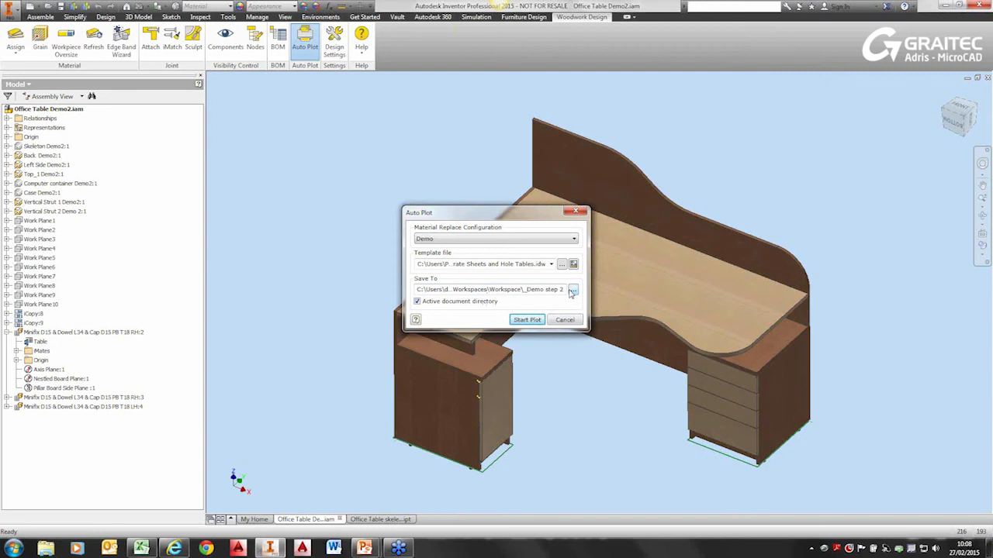
left_click(527, 320)
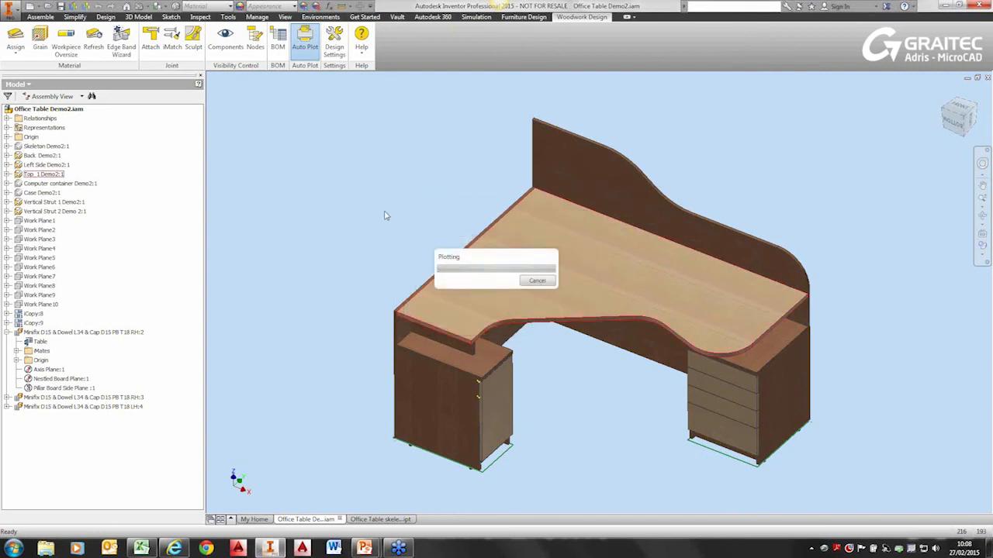
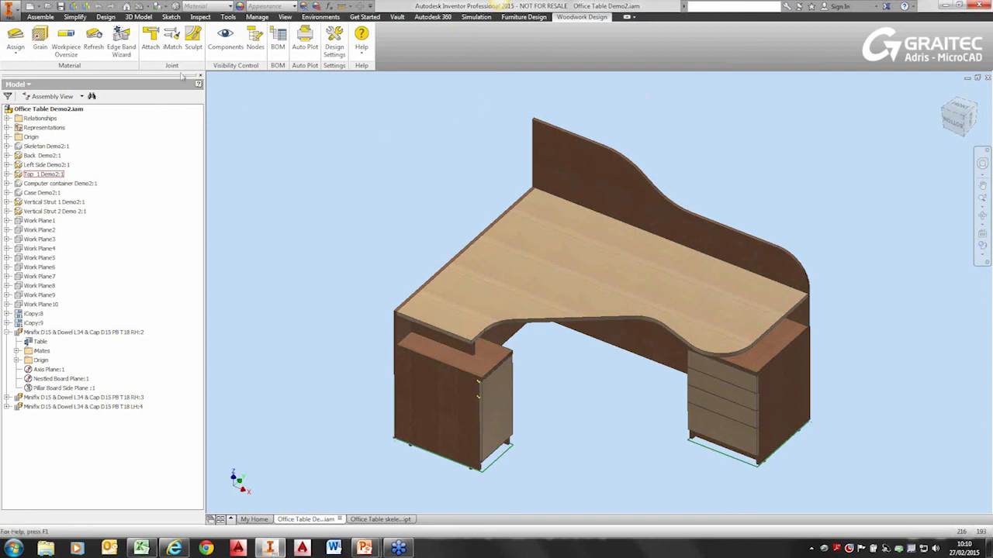
Open the generated assembly drawing Office Table Demo2.idw from the _Demo step 2 folder of the workspace.
left_click(49, 7)
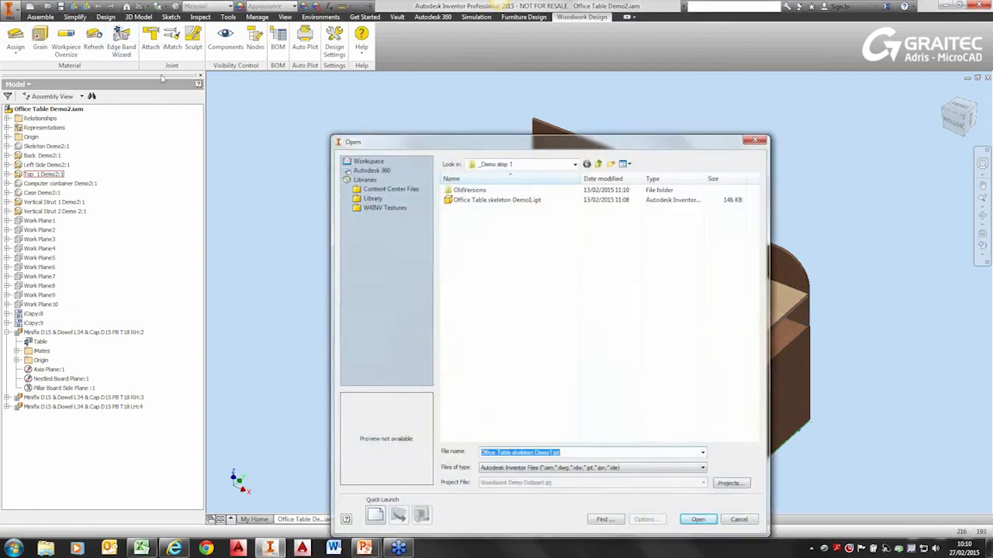
left_click(599, 165)
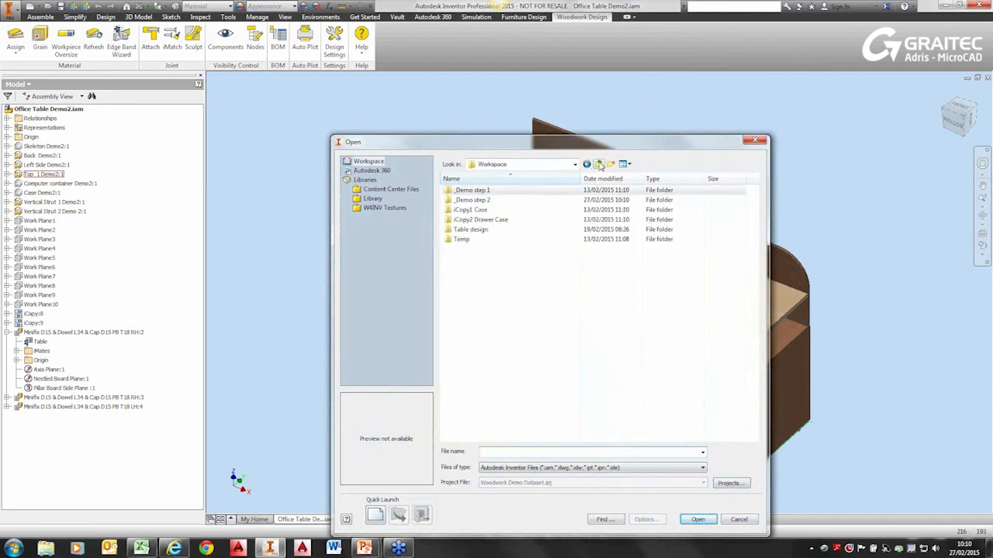
left_click(599, 165)
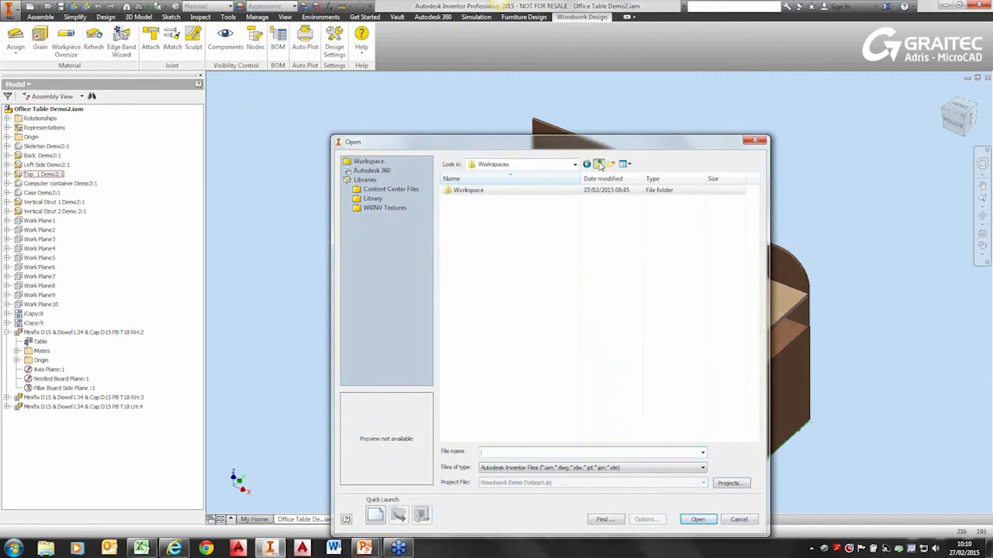
double_click(555, 190)
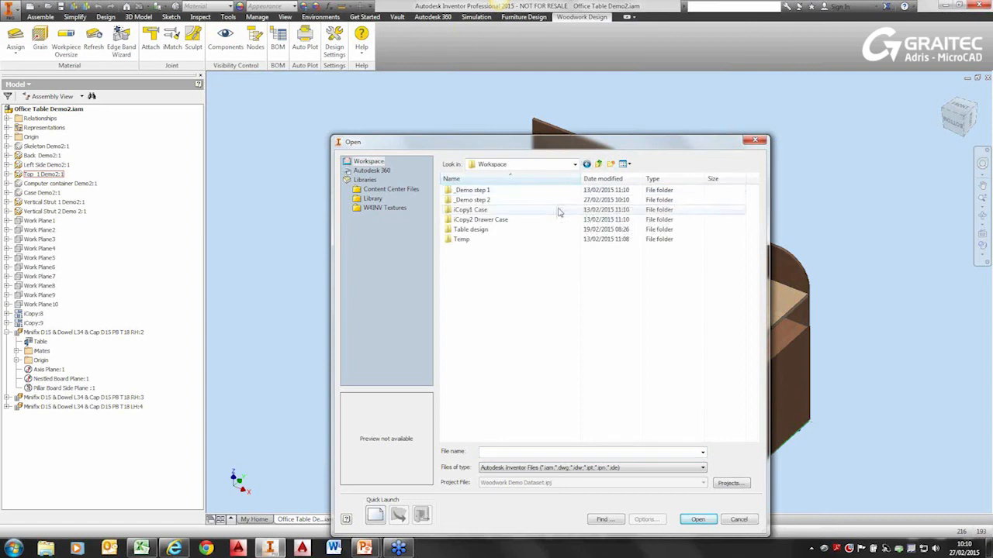
double_click(502, 202)
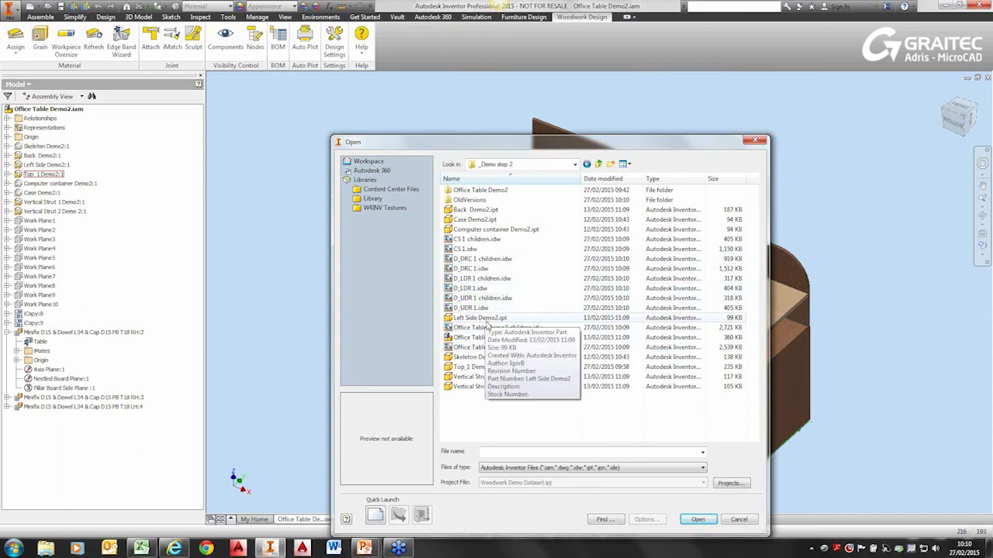
left_click(487, 347)
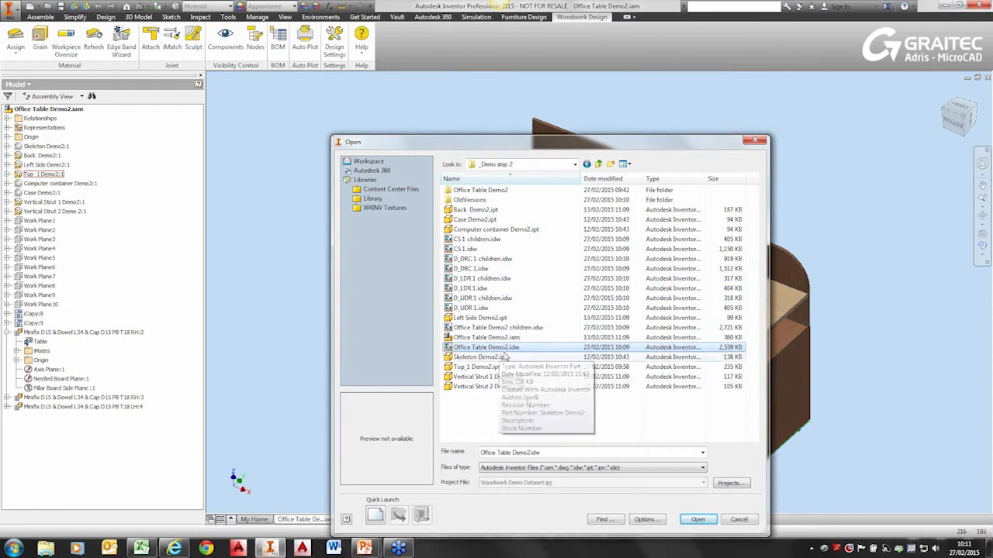
left_click(695, 519)
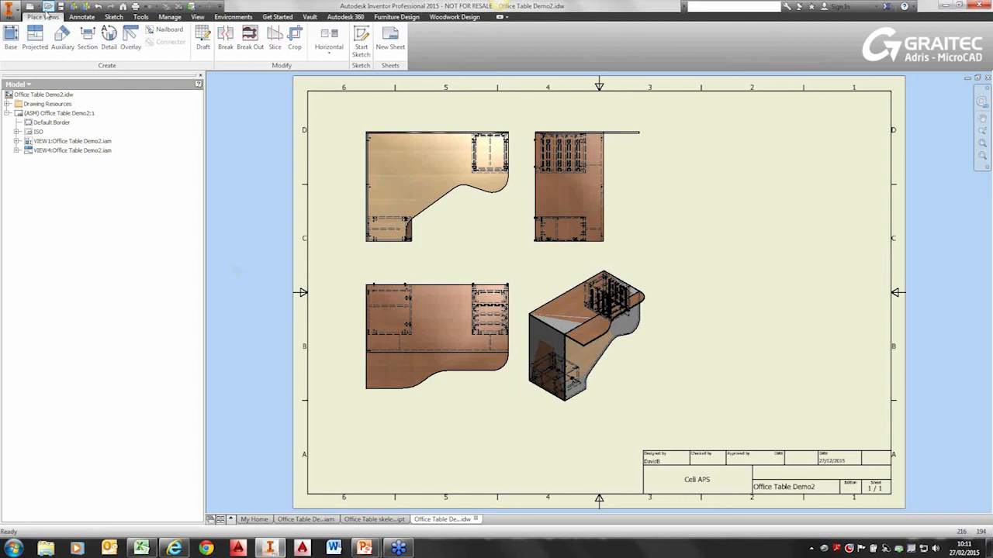
Open the generated component drawing Office Table Demo2 children.idw from the same folder.
left_click(49, 6)
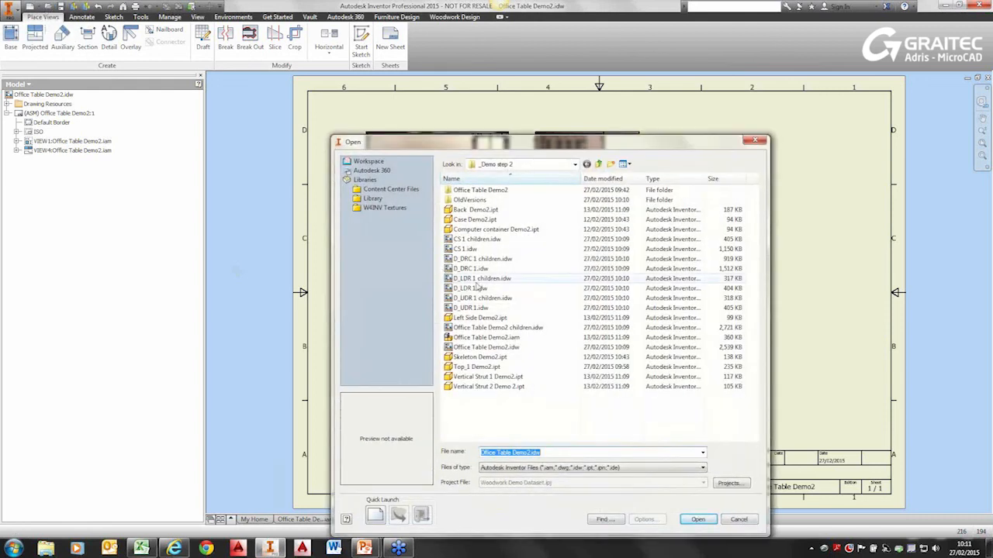
left_click(482, 329)
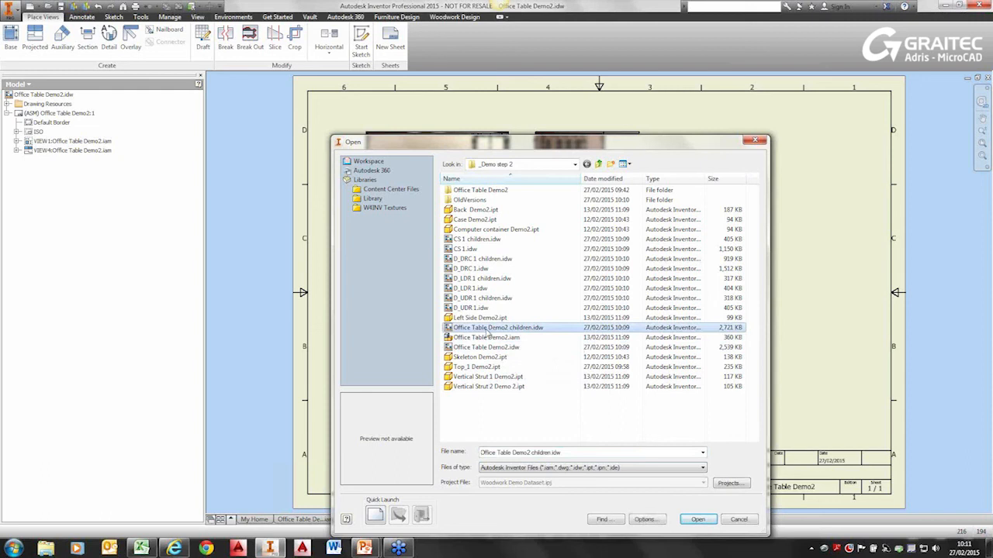
left_click(698, 519)
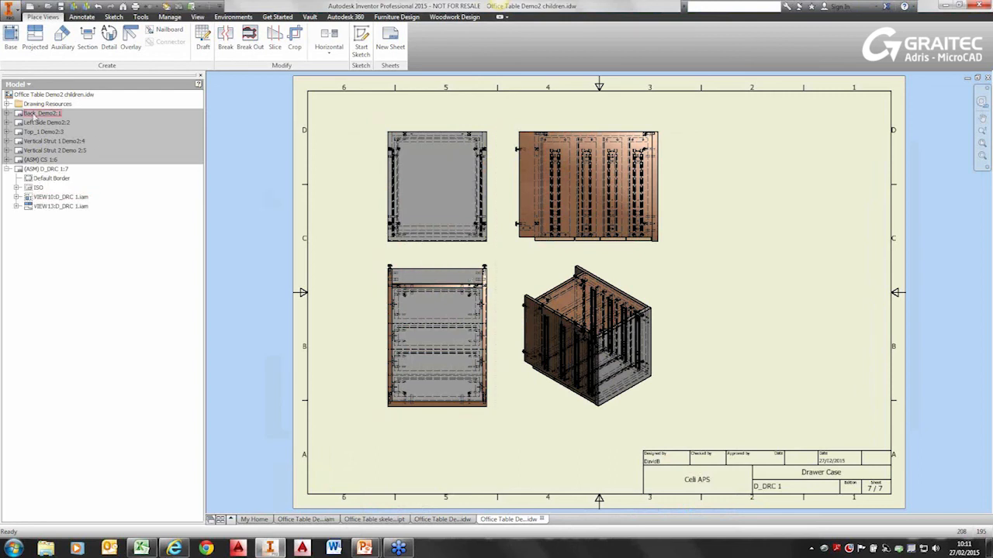
Examine the Back Demo2 sheet, including its overall dimensions, B01 edge band marks, curved edge and centre direction arrows.
double_click(34, 114)
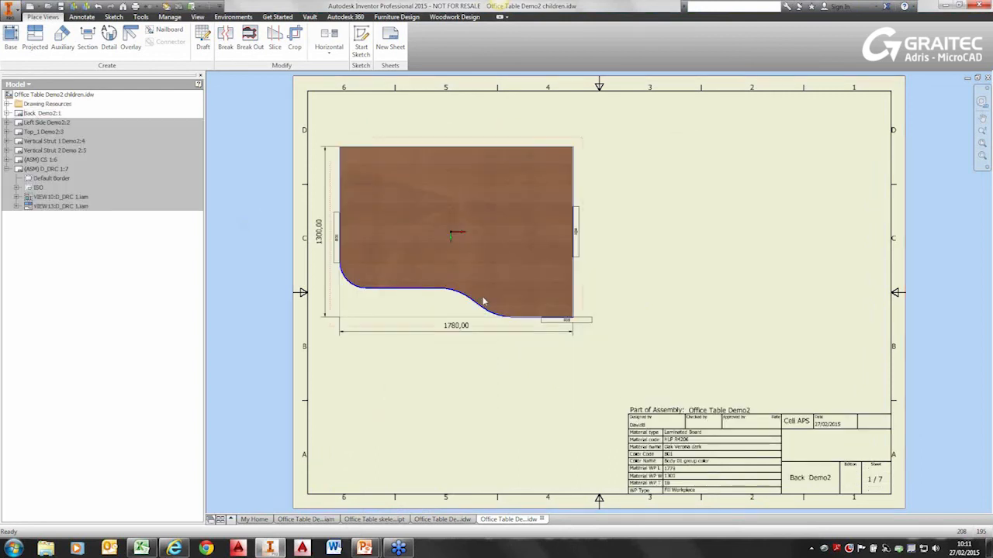
scroll(448, 244, "down", 6)
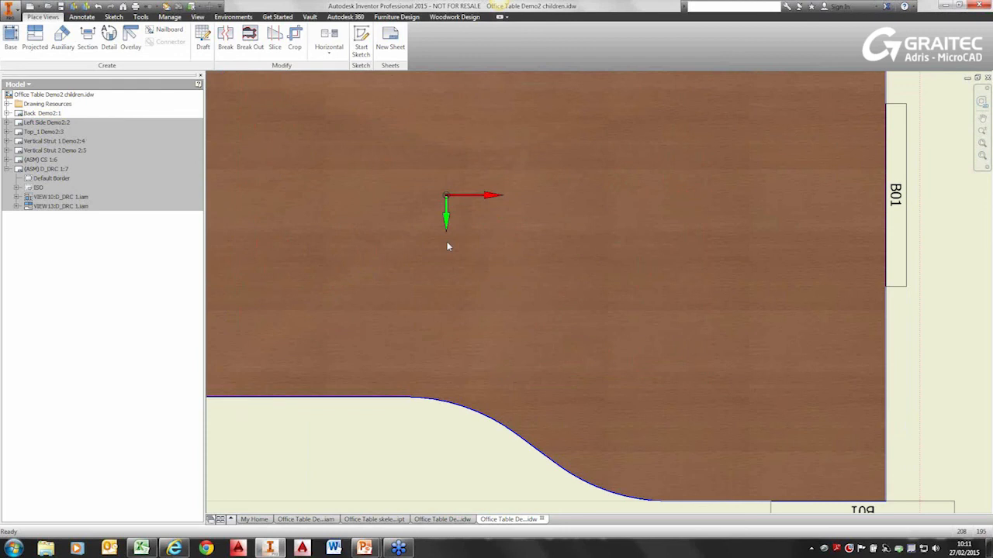
scroll(447, 247, "up", 4)
scroll(751, 454, "down", 5)
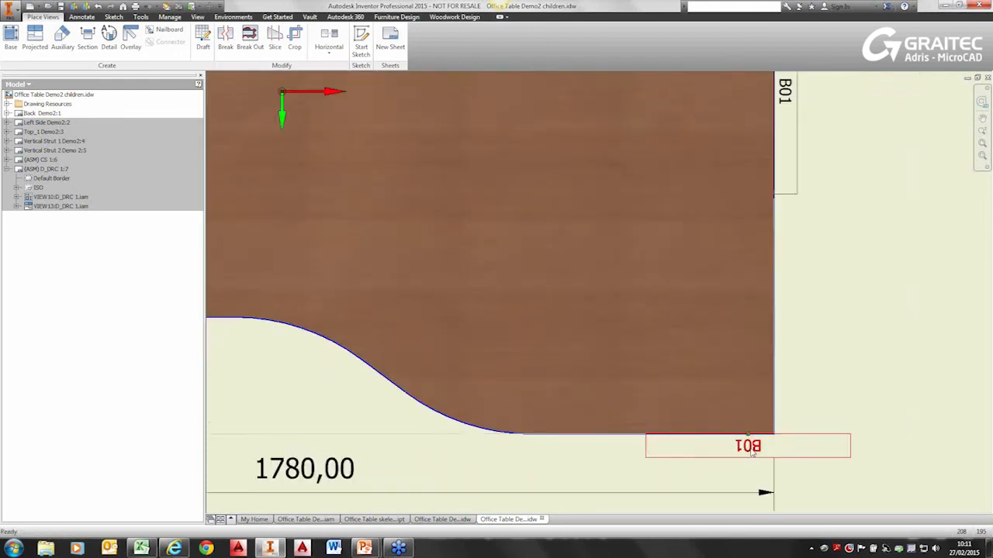
scroll(751, 453, "down", 2)
scroll(403, 436, "up", 2)
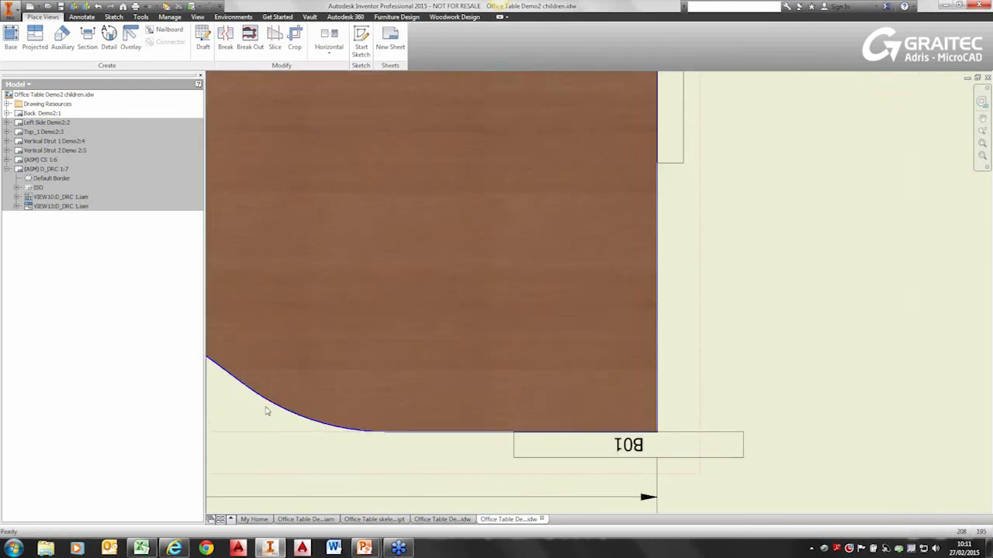
scroll(504, 452, "up", 3)
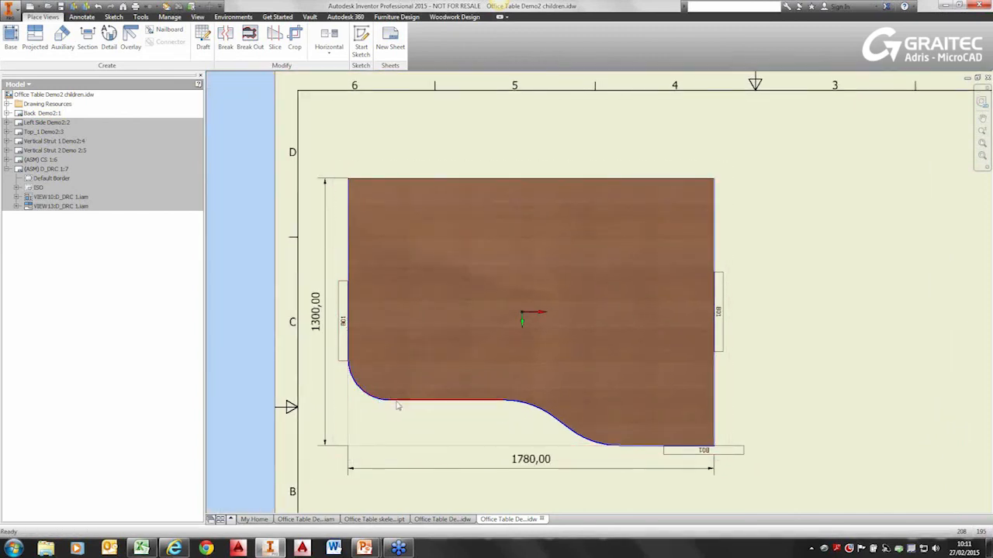
scroll(567, 317, "down", 2)
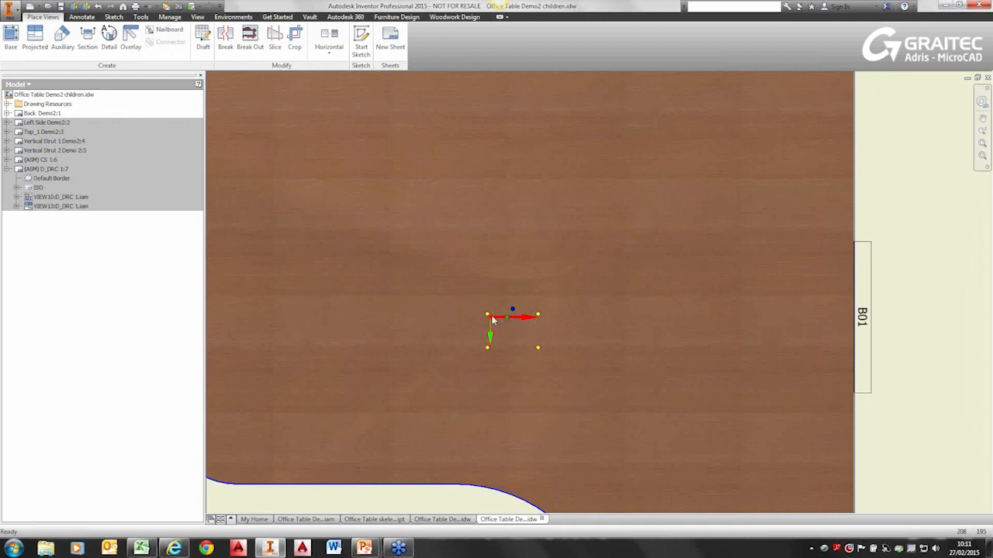
scroll(479, 313, "up", 3)
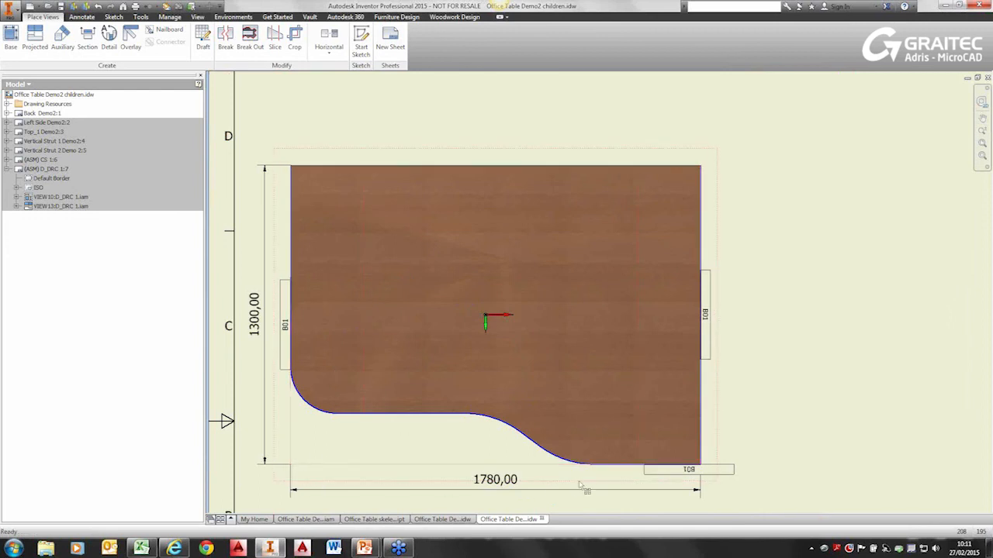
On the Left Side Demo2 sheet, examine the A and B hole labels along the upper edge and the Holes Table.
double_click(45, 123)
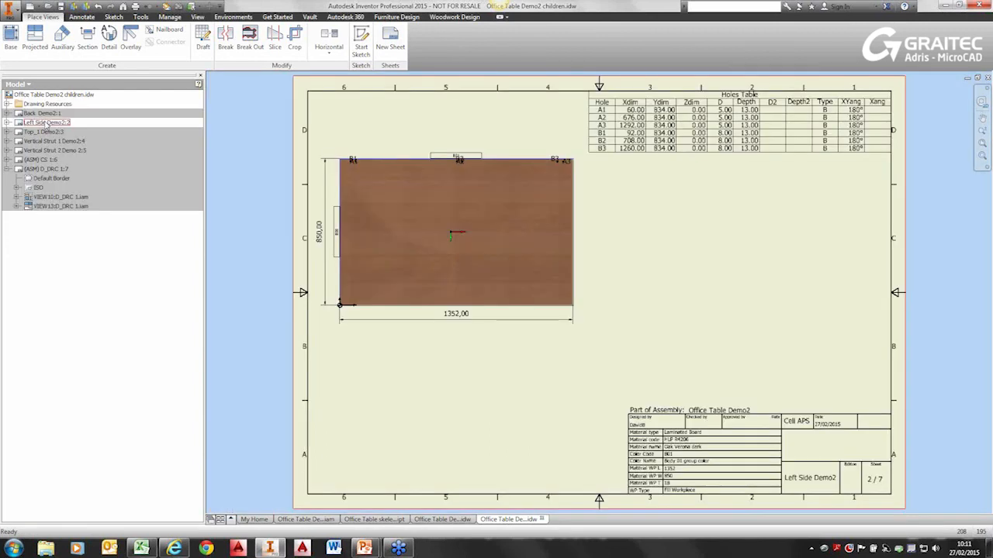
scroll(377, 158, "down", 5)
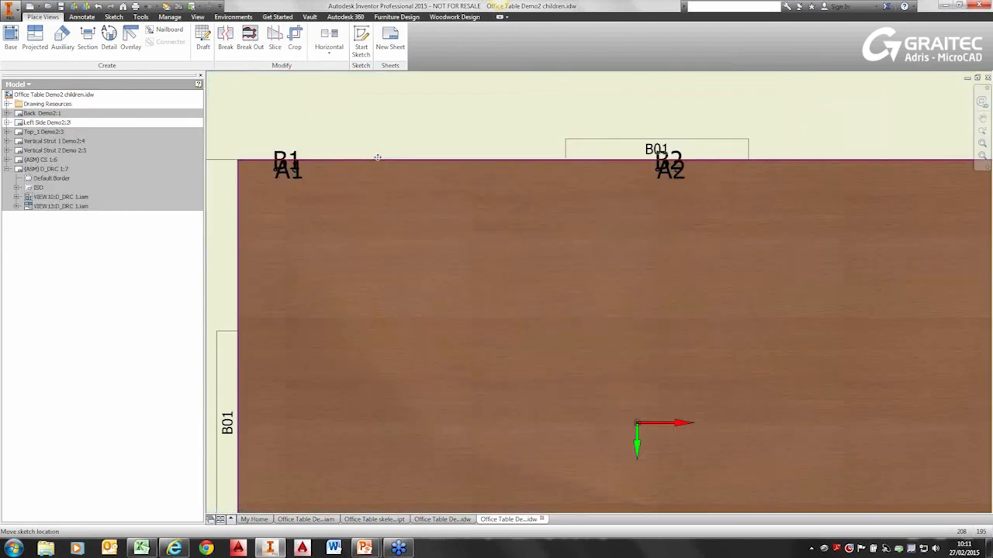
scroll(348, 163, "down", 7)
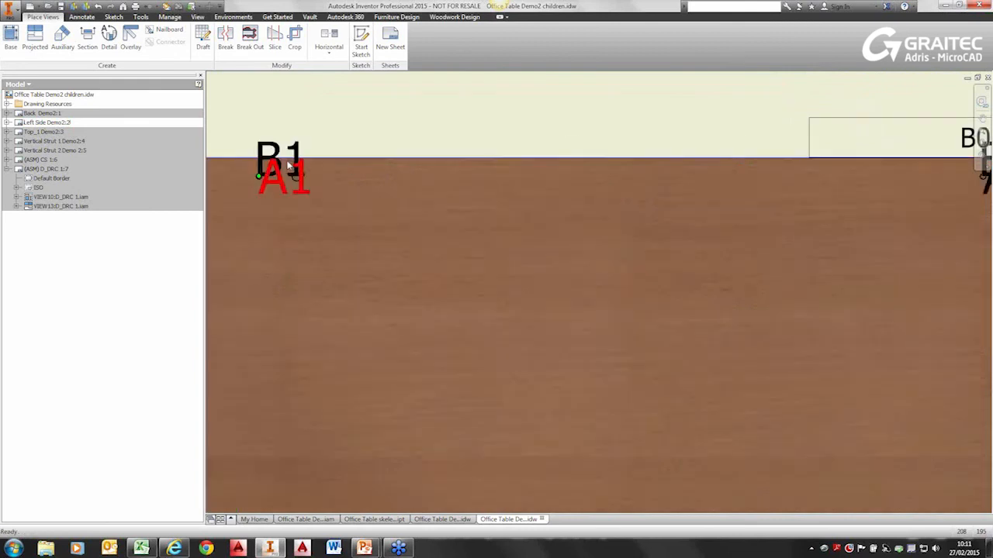
scroll(330, 192, "up", 2)
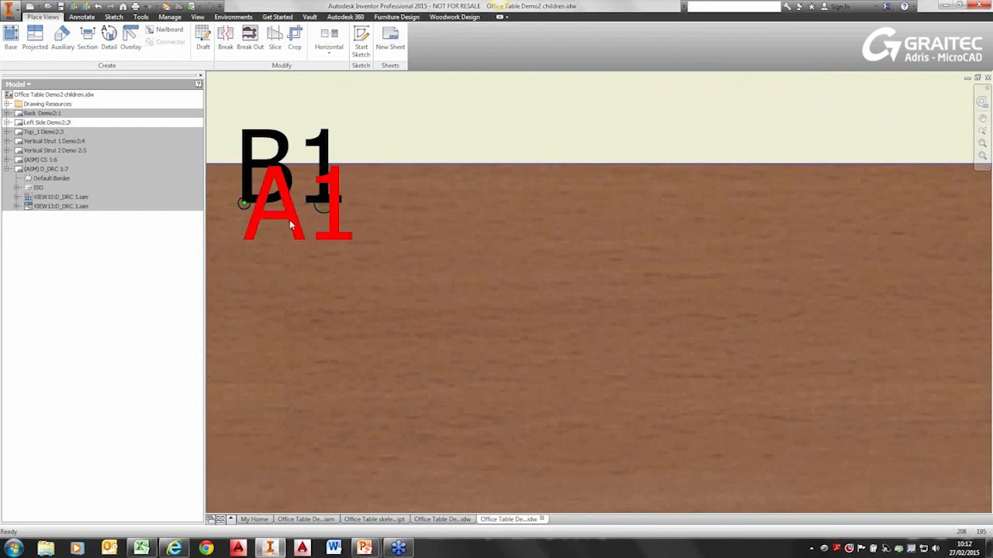
scroll(376, 182, "up", 5)
middle_click_drag(567, 186, 377, 224)
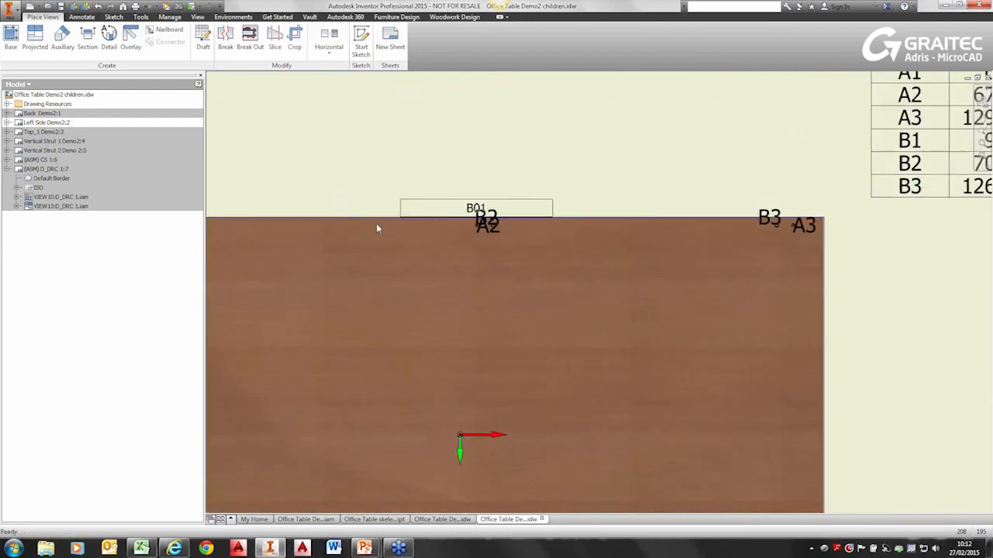
middle_click_drag(789, 224, 576, 249)
scroll(577, 248, "up", 5)
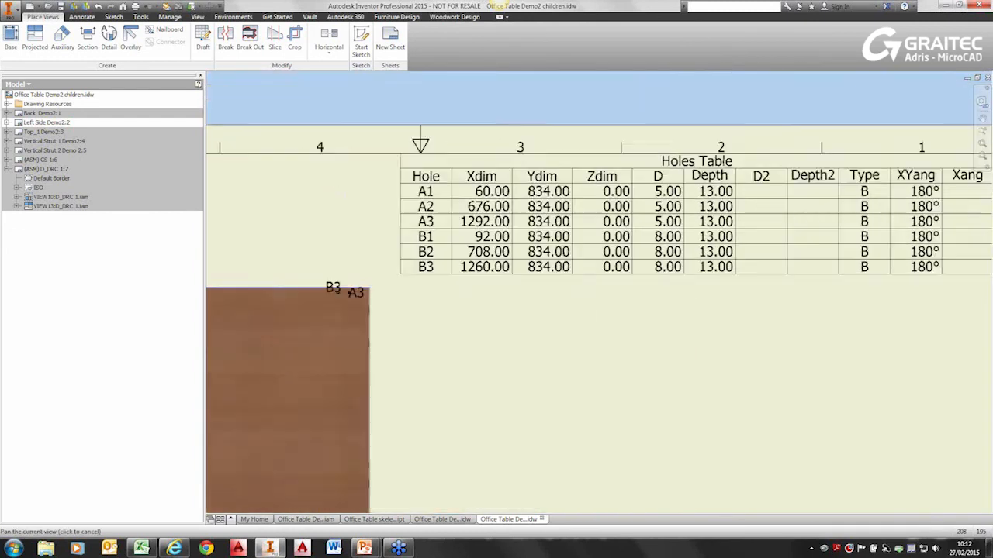
scroll(353, 252, "down", 2)
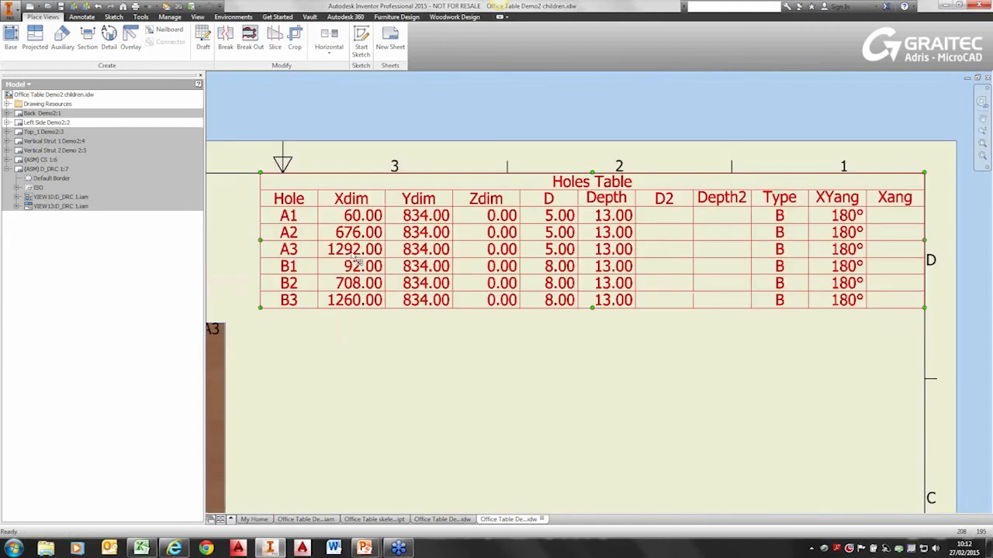
Examine the hole origin at the Left Side board's lower-left corner and compare it with the coordinates in the Holes Table.
scroll(293, 219, "up", 5)
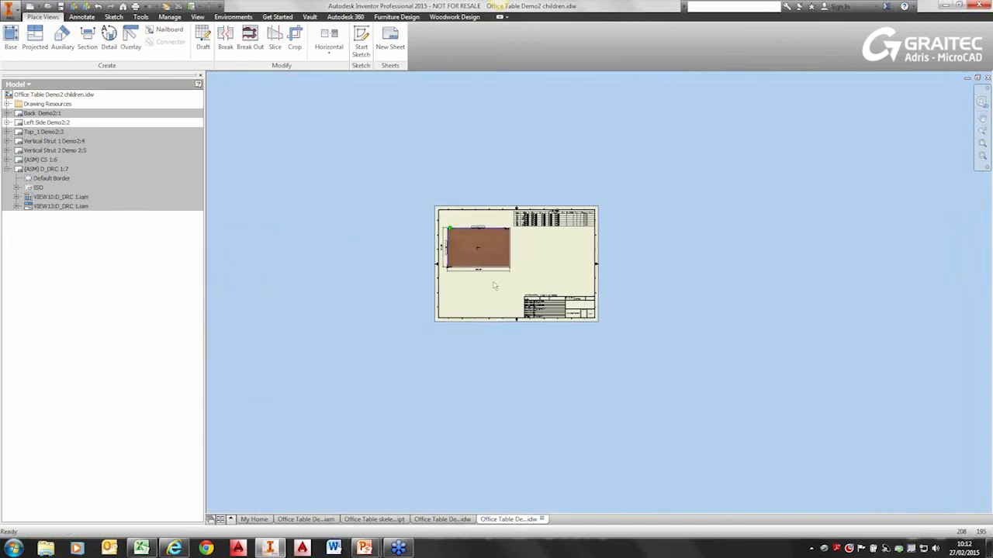
scroll(379, 233, "down", 6)
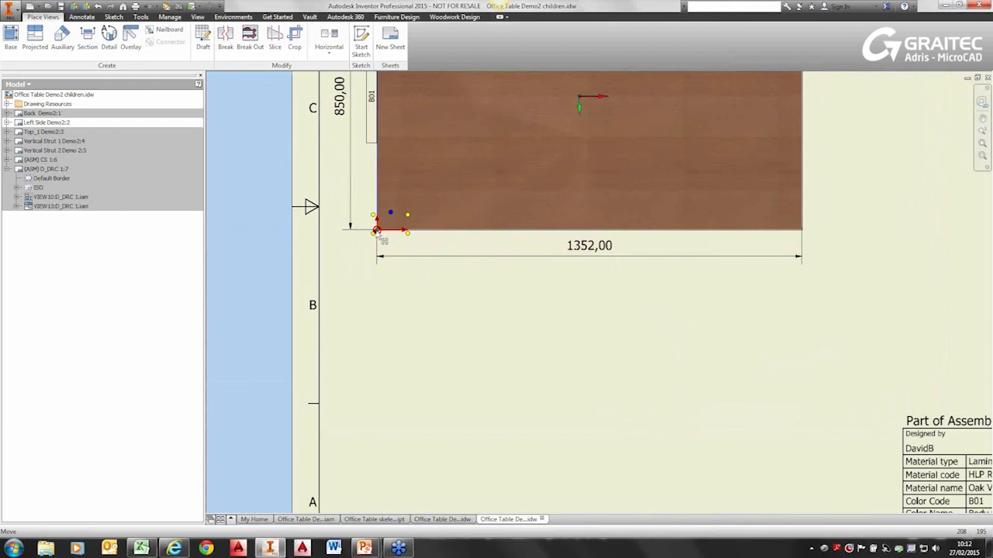
scroll(446, 262, "up", 6)
scroll(482, 242, "down", 6)
middle_click_drag(522, 221, 658, 228)
scroll(649, 231, "up", 2)
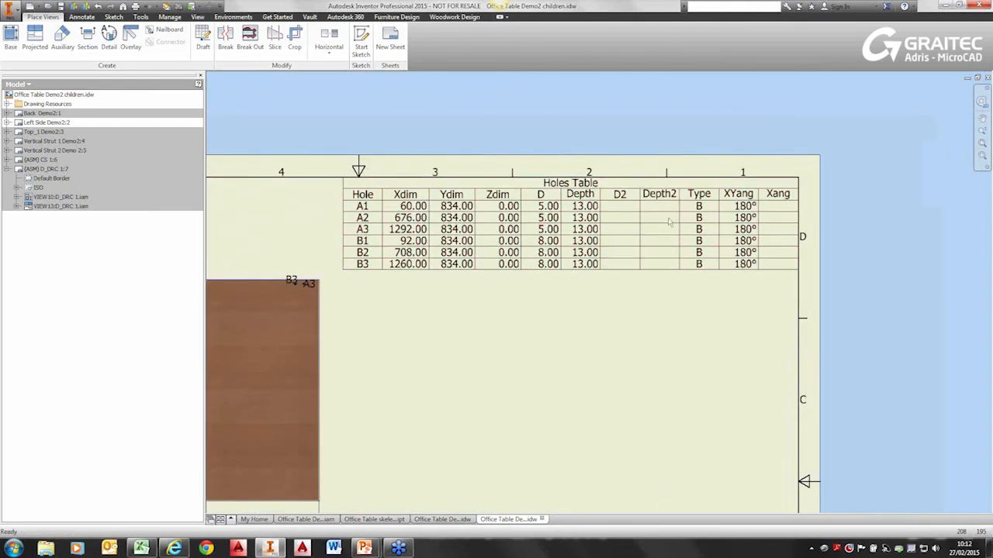
Examine the diameter, depth, type and angle columns of the Left Side Holes Table and compare them with holes A3 and B3.
left_click(741, 213)
scroll(698, 211, "up", 2)
scroll(699, 211, "down", 2)
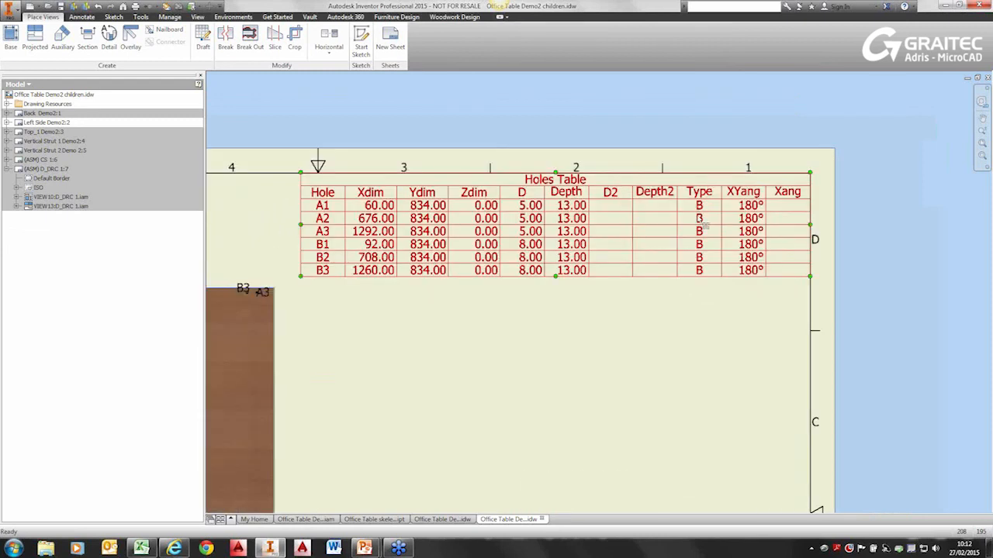
scroll(704, 225, "down", 2)
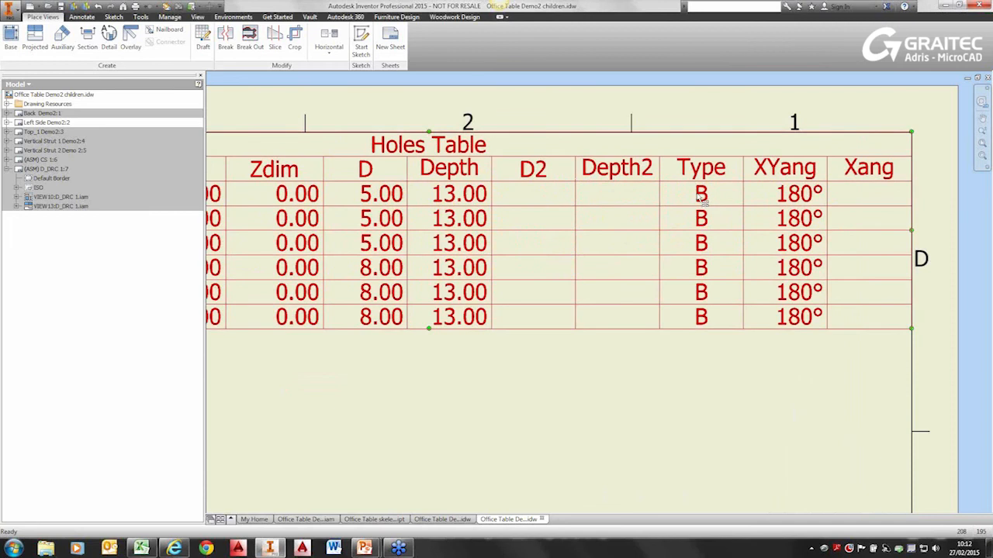
scroll(700, 197, "up", 3)
scroll(318, 275, "down", 5)
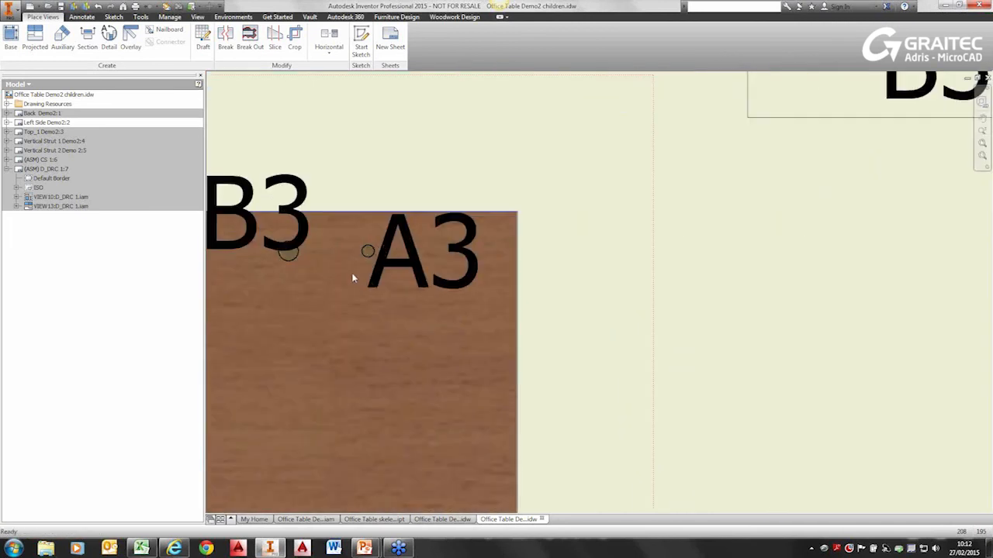
scroll(370, 257, "up", 5)
scroll(570, 235, "down", 3)
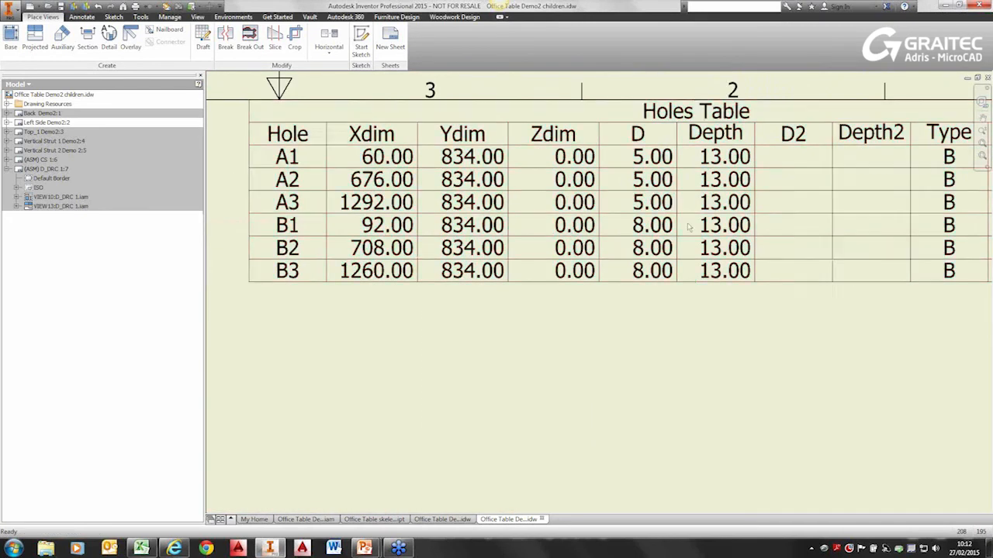
scroll(565, 252, "up", 2)
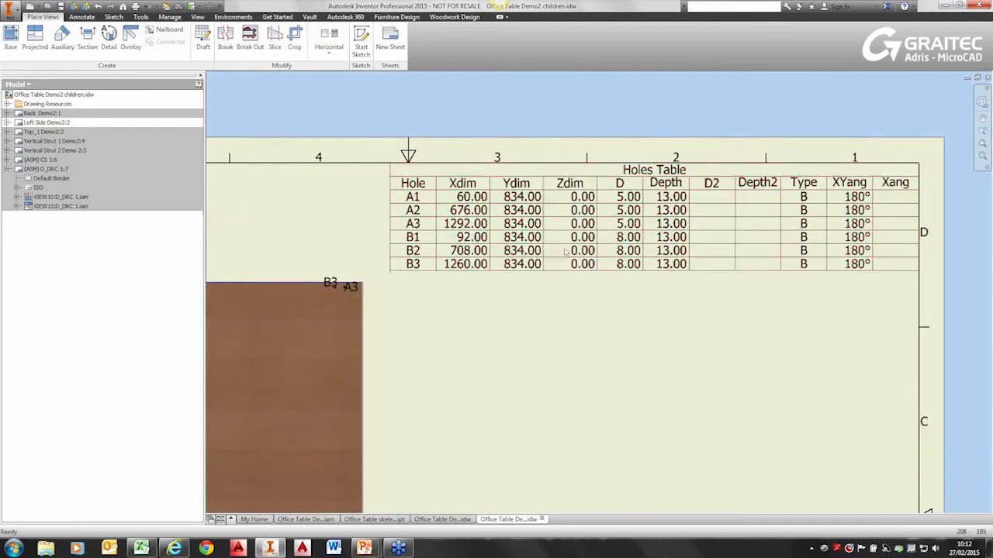
scroll(566, 252, "up", 5)
Activate the Top_1 Demo2 sheet and examine the material, colour and workpiece size fields in its title block.
double_click(44, 134)
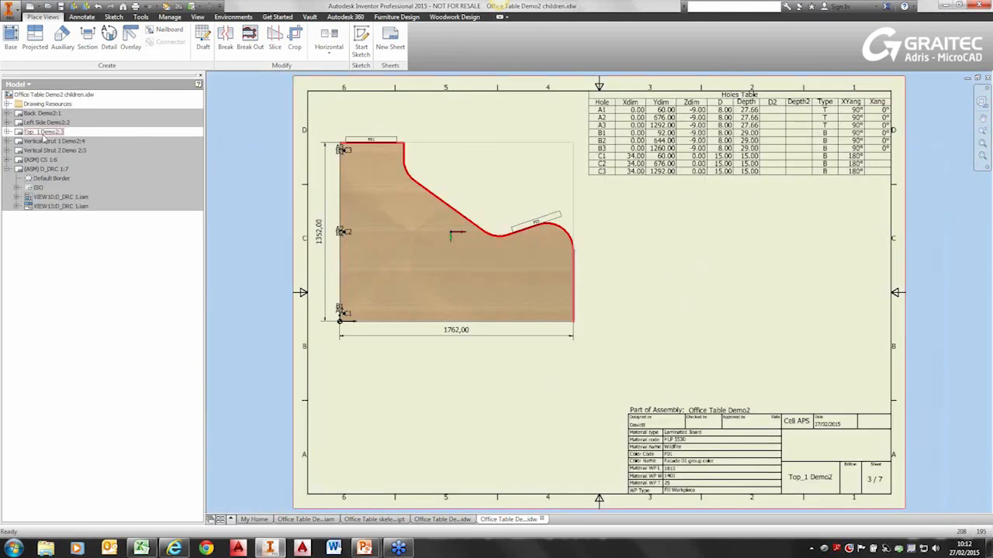
scroll(589, 432, "down", 4)
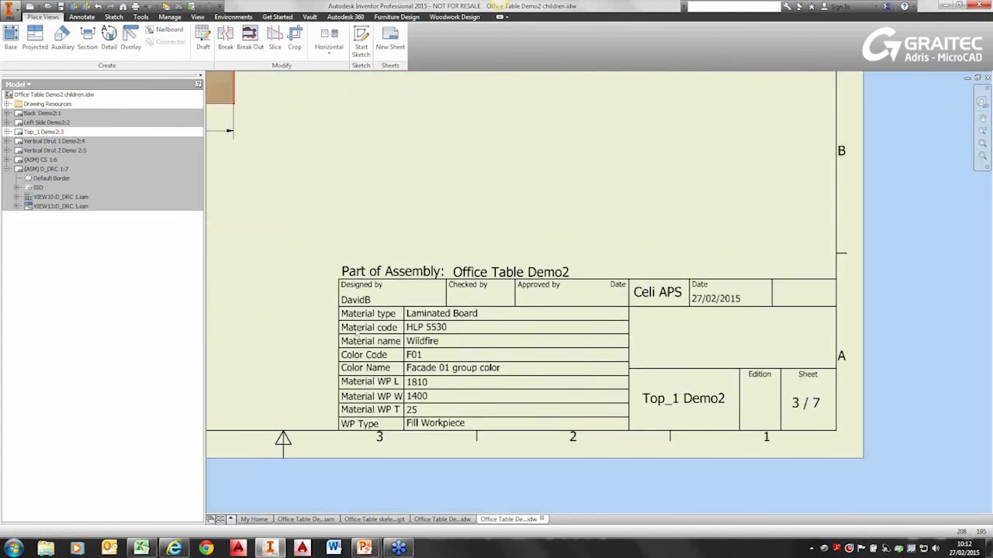
scroll(372, 365, "down", 2)
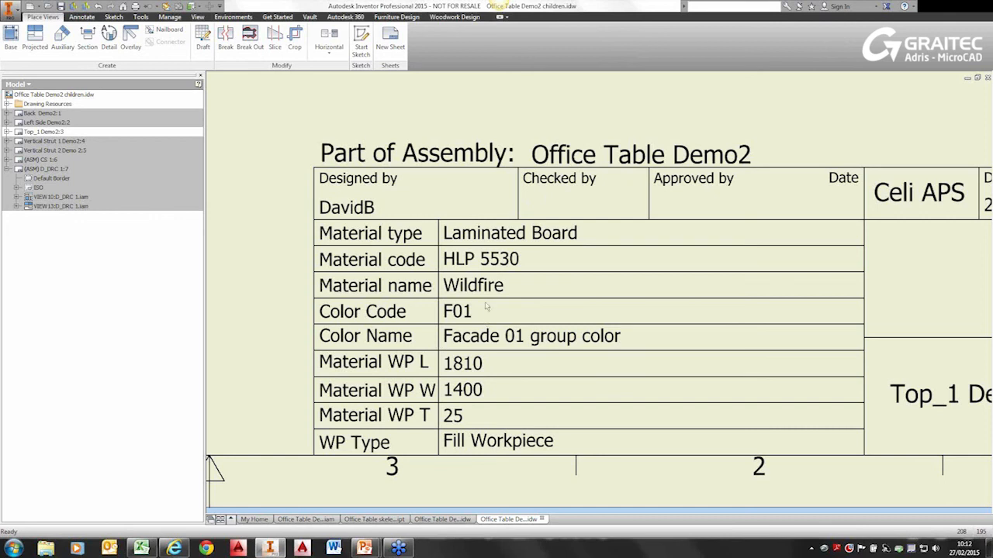
scroll(567, 320, "down", 5)
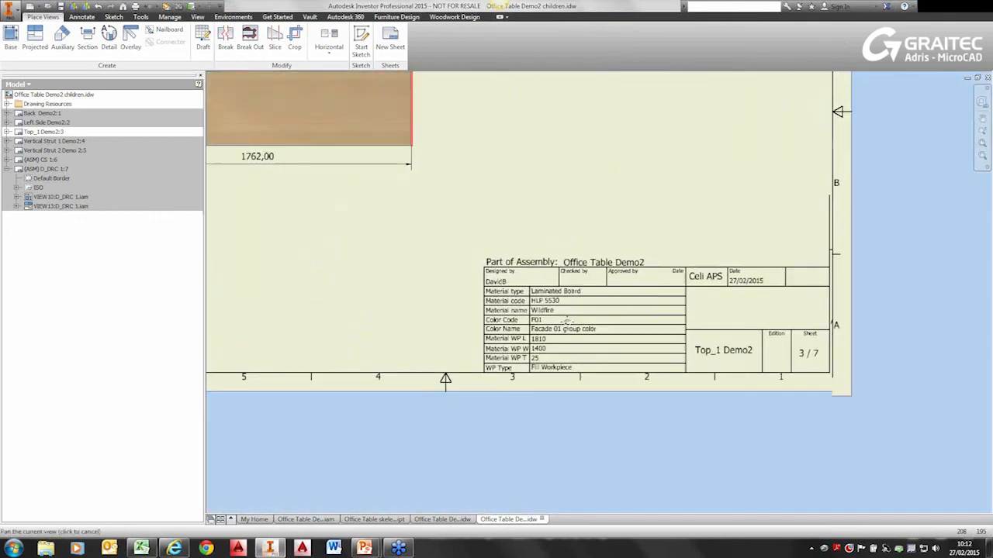
scroll(567, 321, "down", 3)
Examine the F01 edge band marks, red banded edges and A, B and C hole labels on the Top_1 board.
scroll(419, 225, "up", 6)
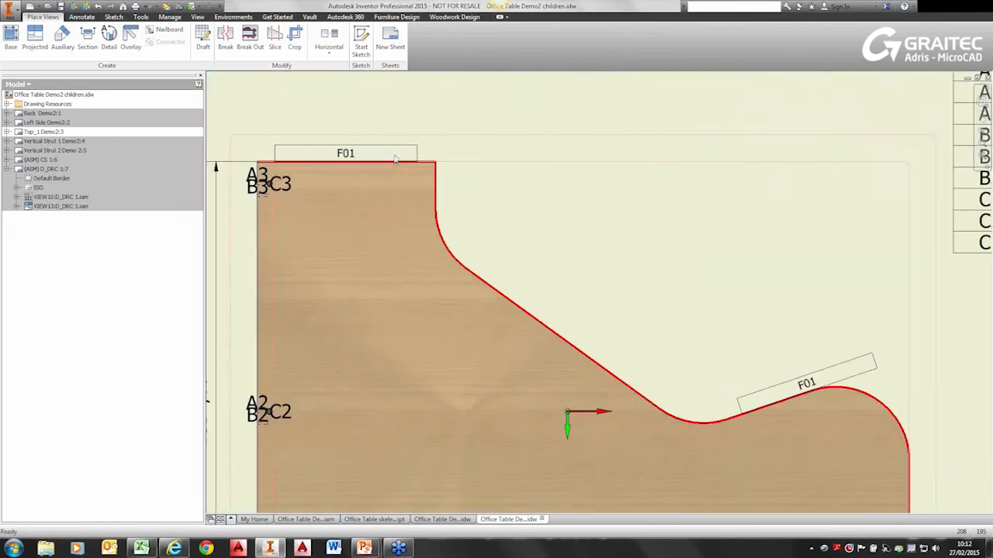
scroll(404, 163, "up", 3)
scroll(474, 224, "down", 2)
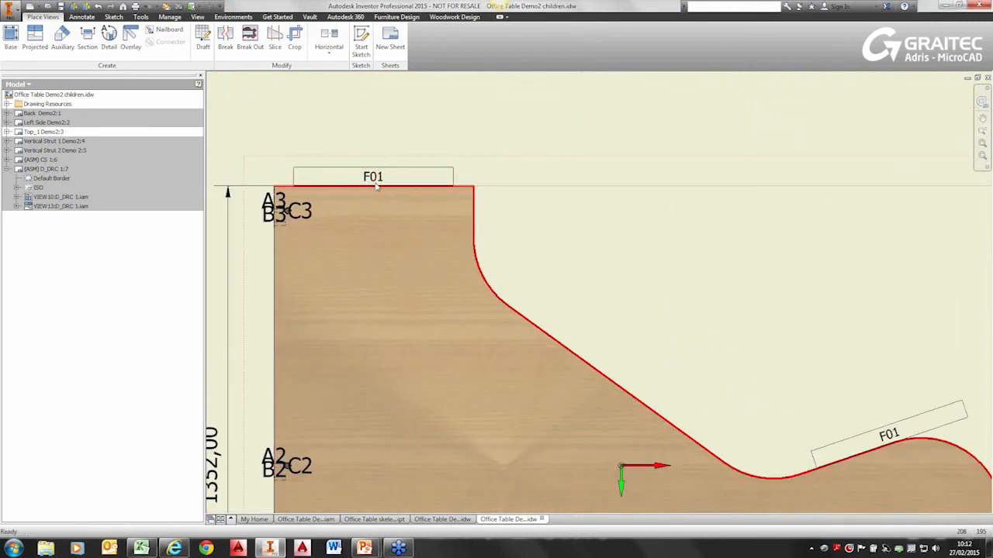
scroll(379, 184, "up", 3)
scroll(341, 128, "down", 5)
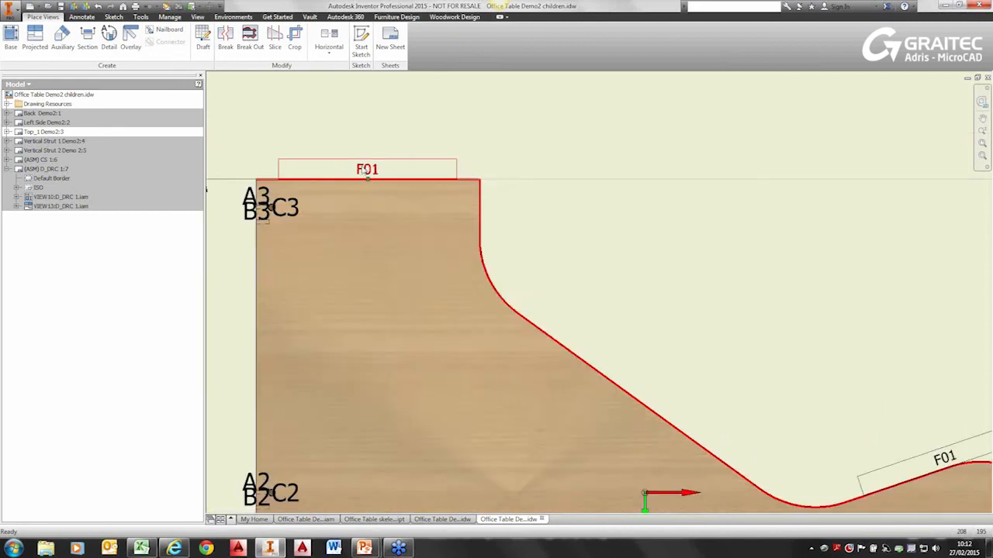
middle_click_drag(377, 212, 354, 144)
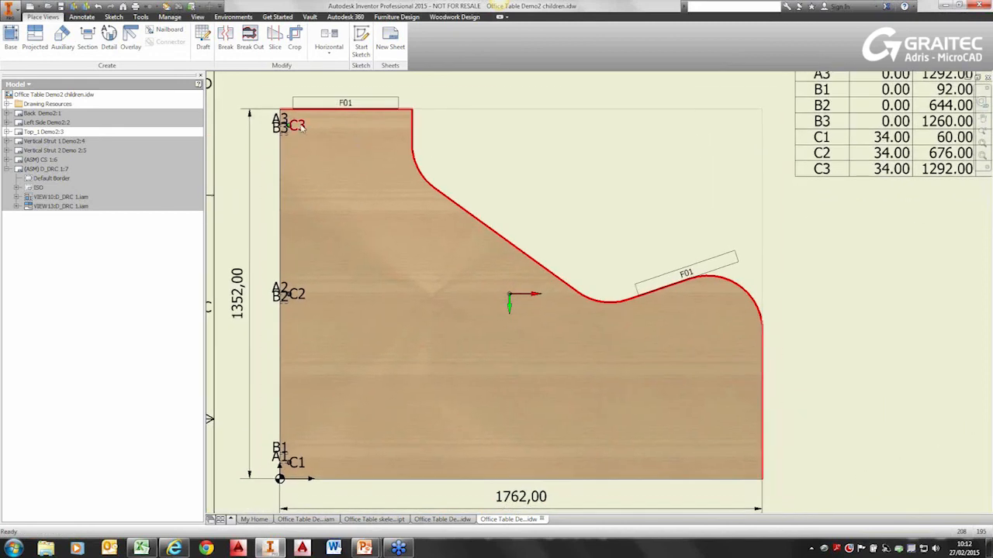
middle_click_drag(495, 226, 423, 208)
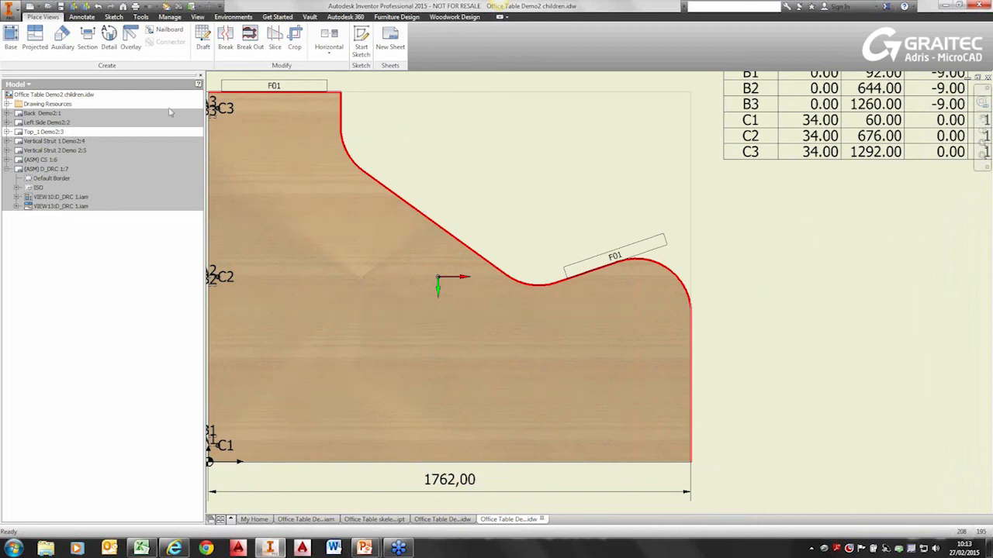
Add a radius dimension to the concave arc beside the angled F01 mark on the Top_1 board.
left_click(81, 17)
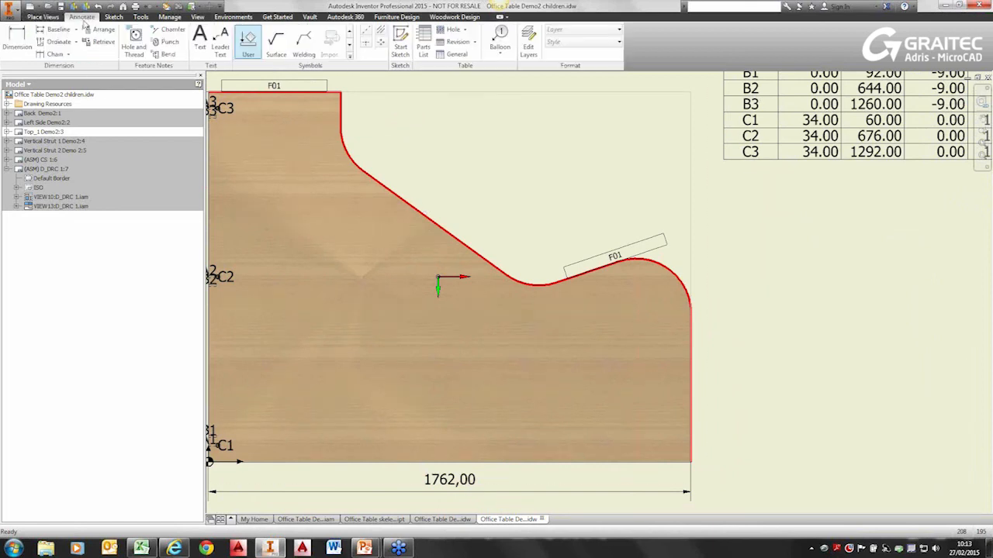
left_click(17, 38)
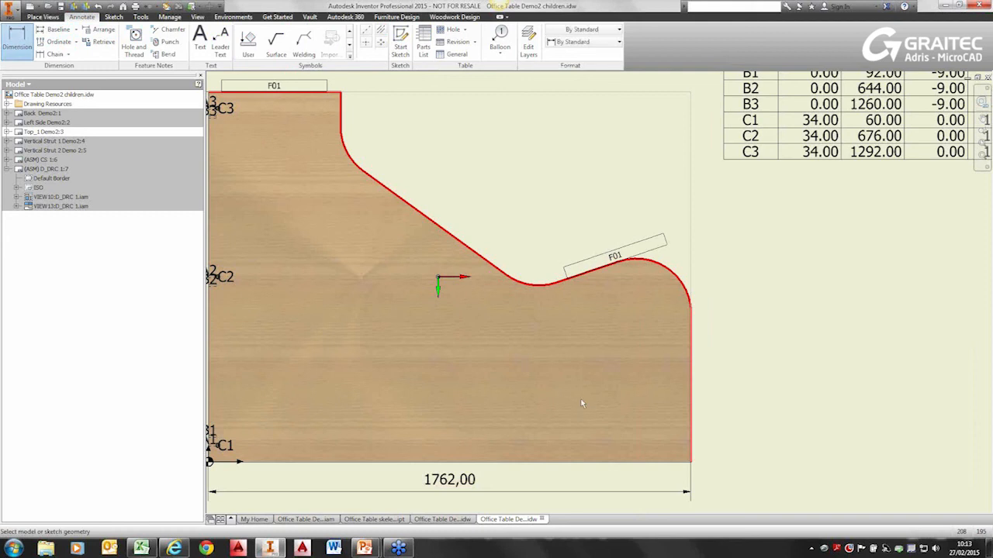
left_click(546, 286)
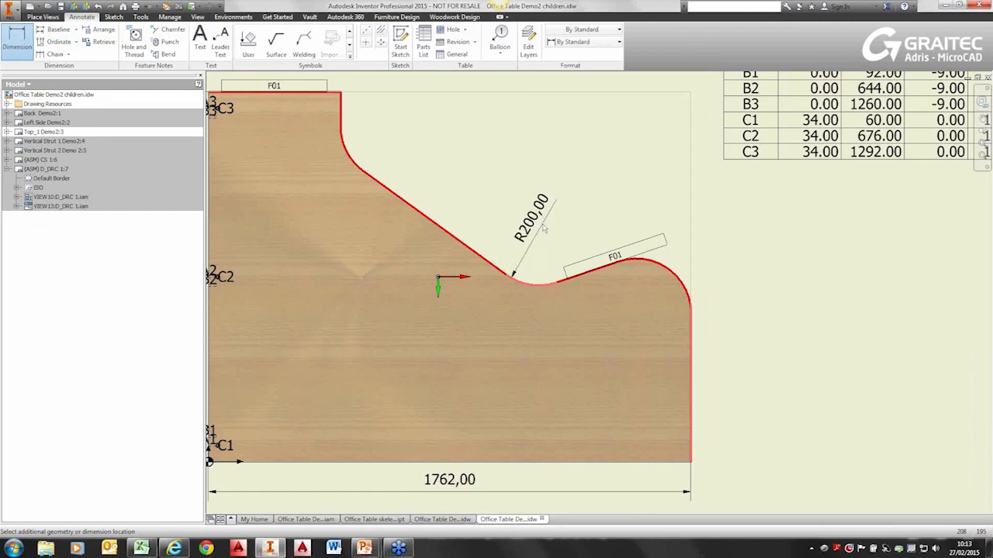
left_click(543, 228)
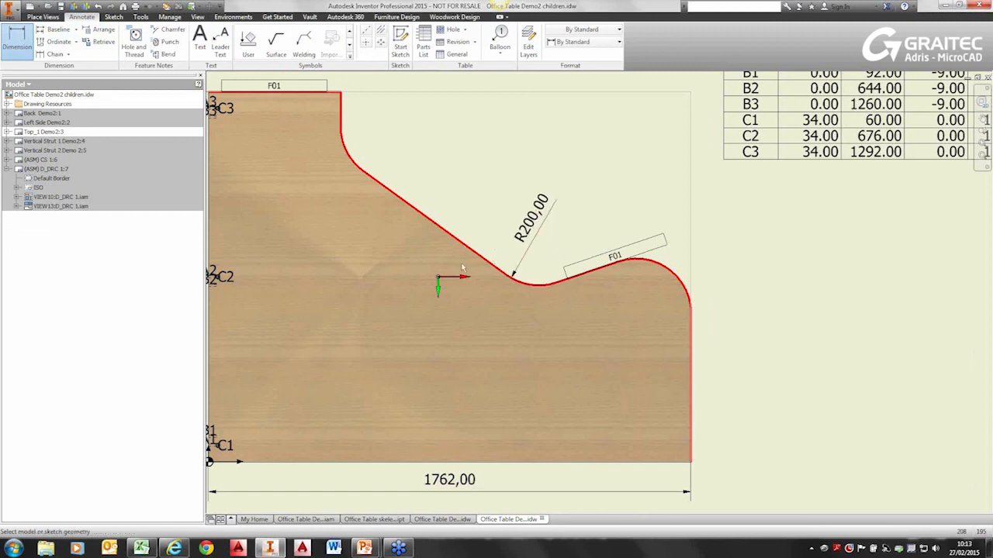
Open the concave arc's radius dimension for editing, close its settings without changes and delete the dimension.
double_click(535, 232)
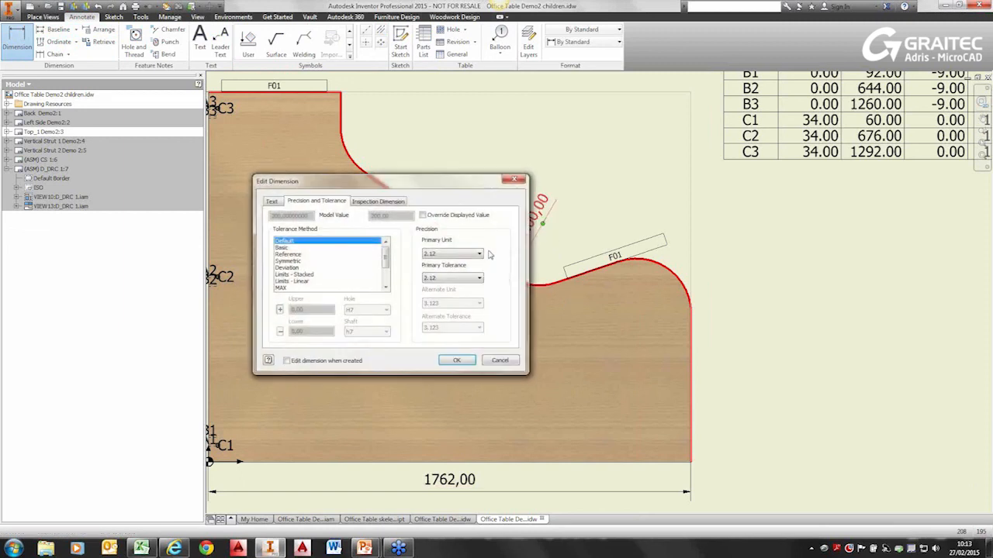
left_click(514, 180)
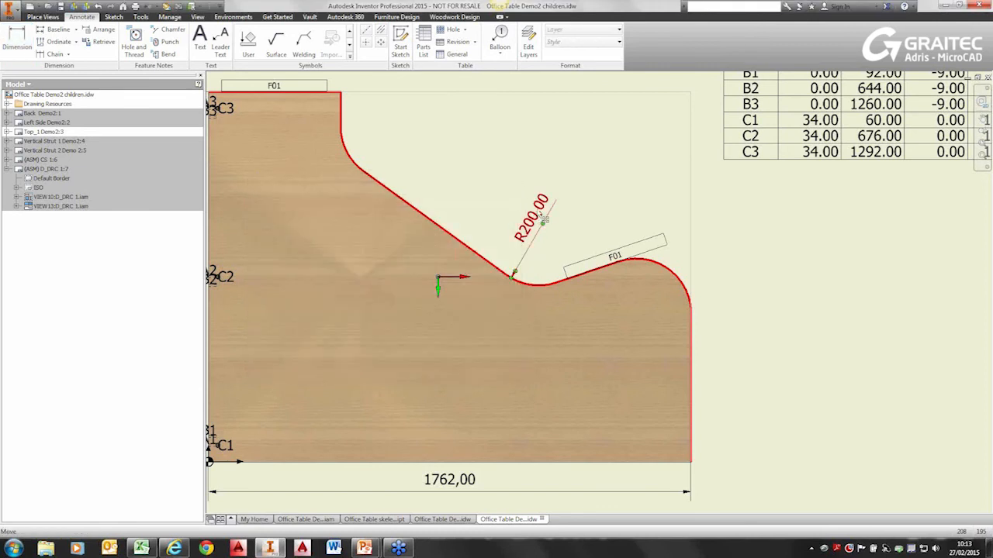
left_click(541, 216)
key("Delete")
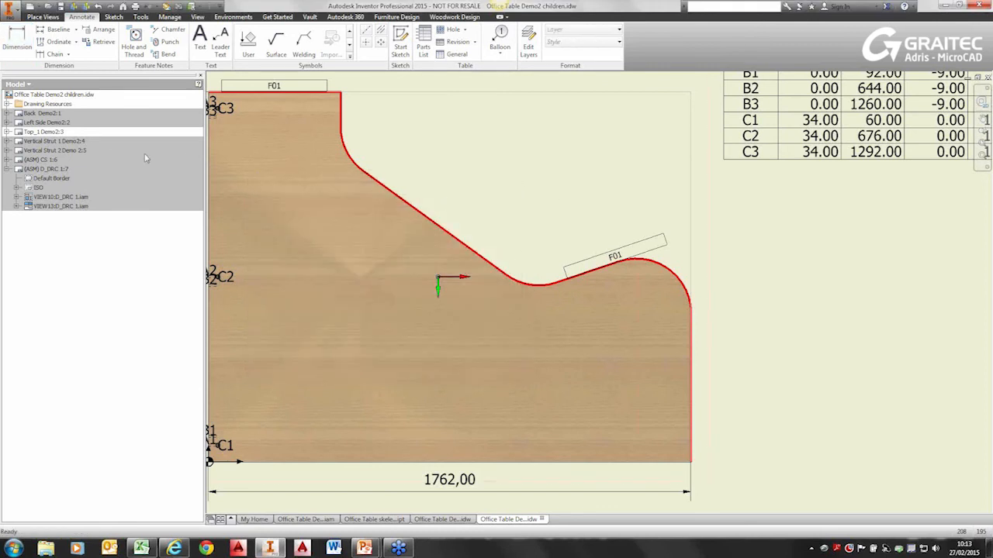
Look through the Vertical Strut 1, Vertical Strut 2, CS 1 and D_DRC 1 sheets and return to the Back Demo2 sheet.
double_click(54, 141)
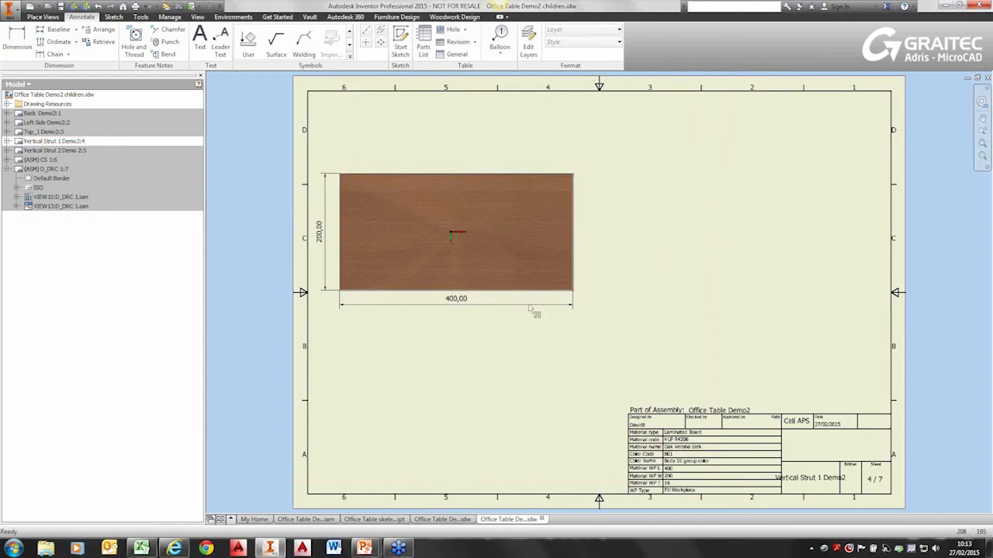
double_click(43, 151)
double_click(48, 161)
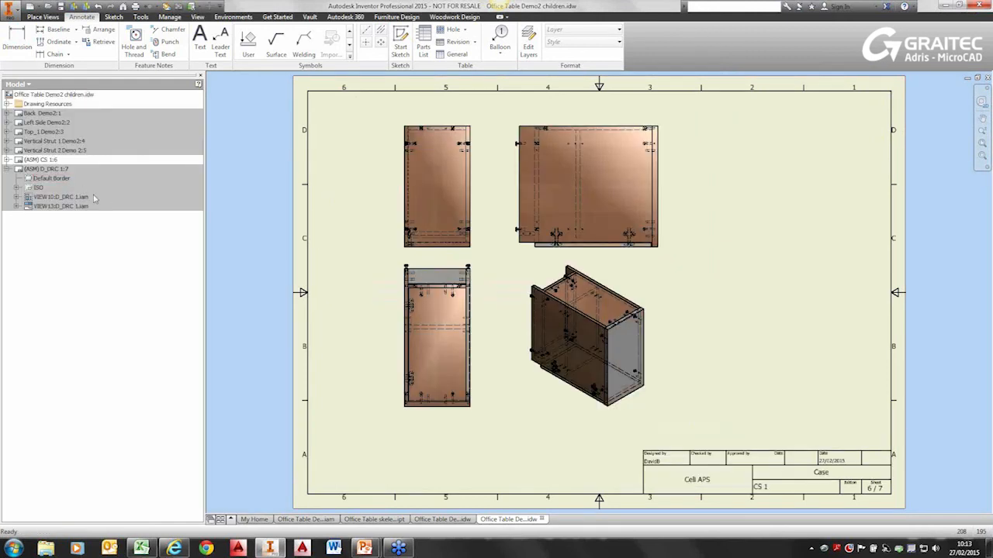
double_click(45, 170)
double_click(43, 113)
Open the component drawing CS 1 children.idw from the _Demo step 2 folder.
left_click(48, 6)
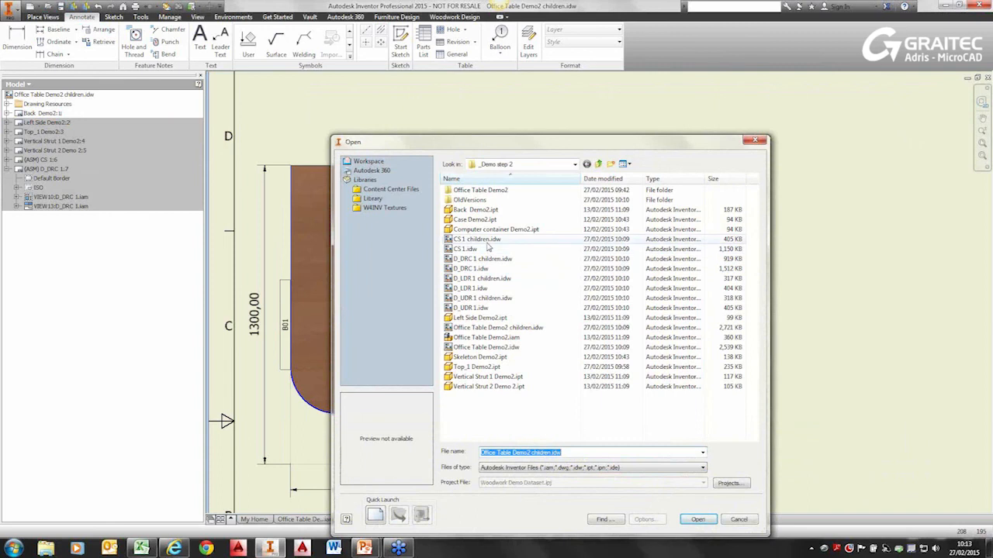
left_click(481, 242)
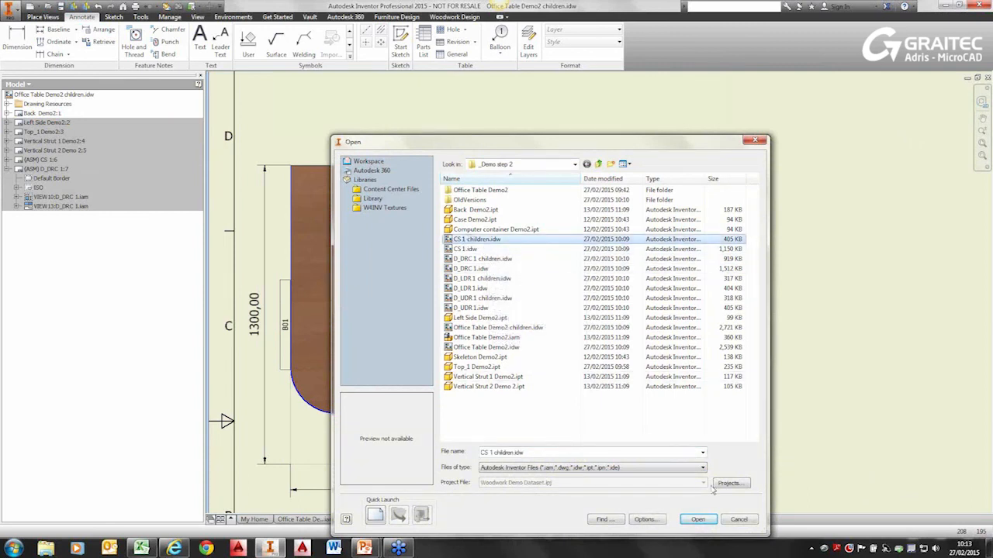
left_click(698, 519)
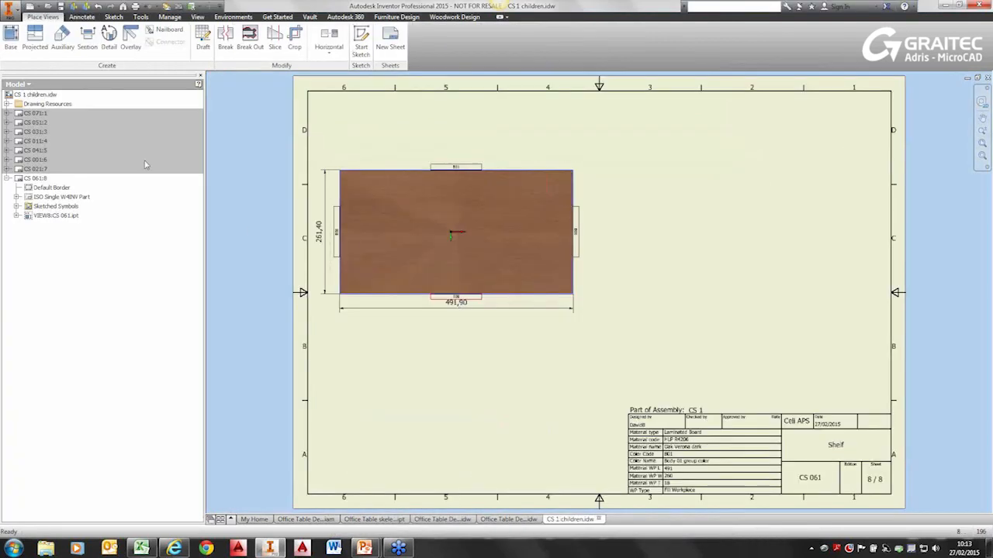
Review the CS 1 component sheets in order, from CS 071 through CS 061.
double_click(35, 113)
double_click(35, 122)
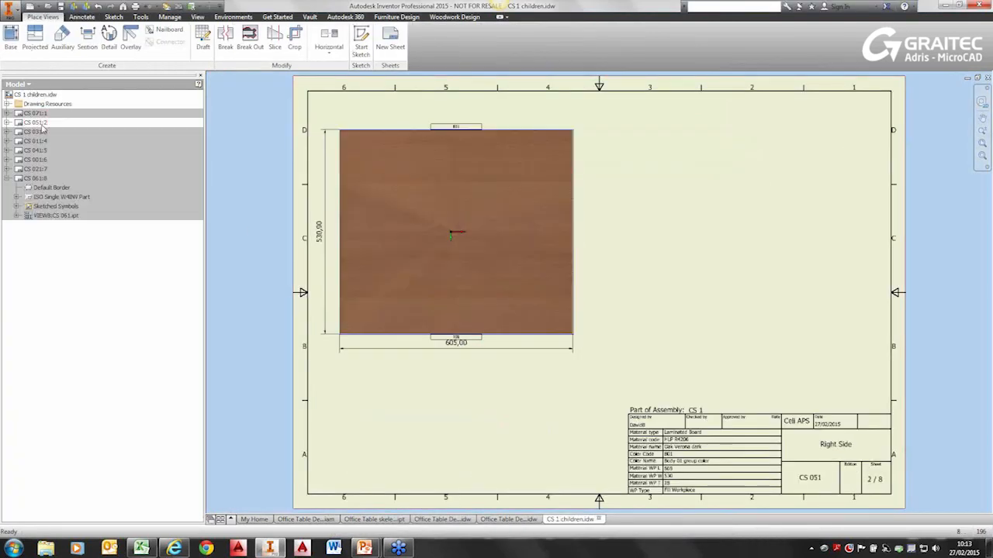
double_click(40, 131)
double_click(35, 141)
double_click(36, 150)
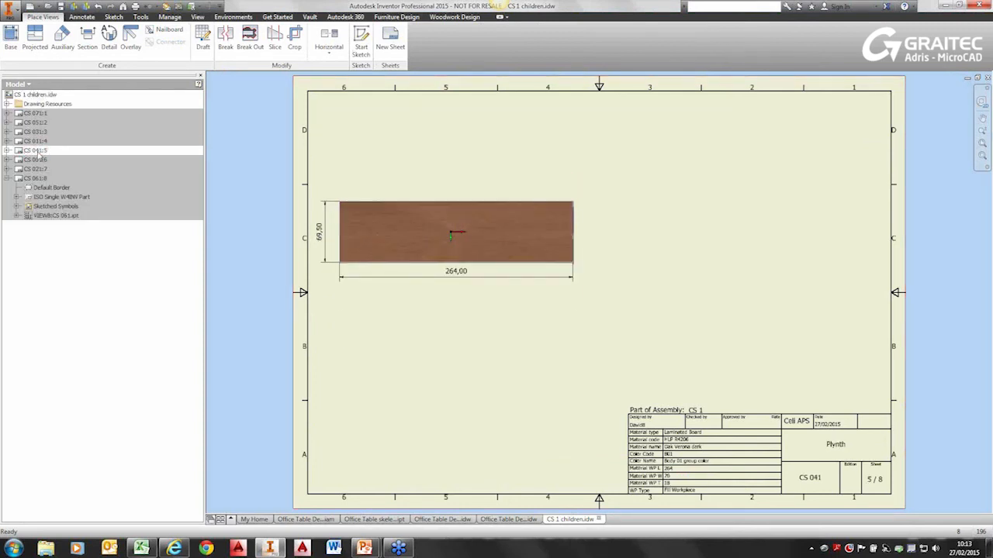
double_click(35, 160)
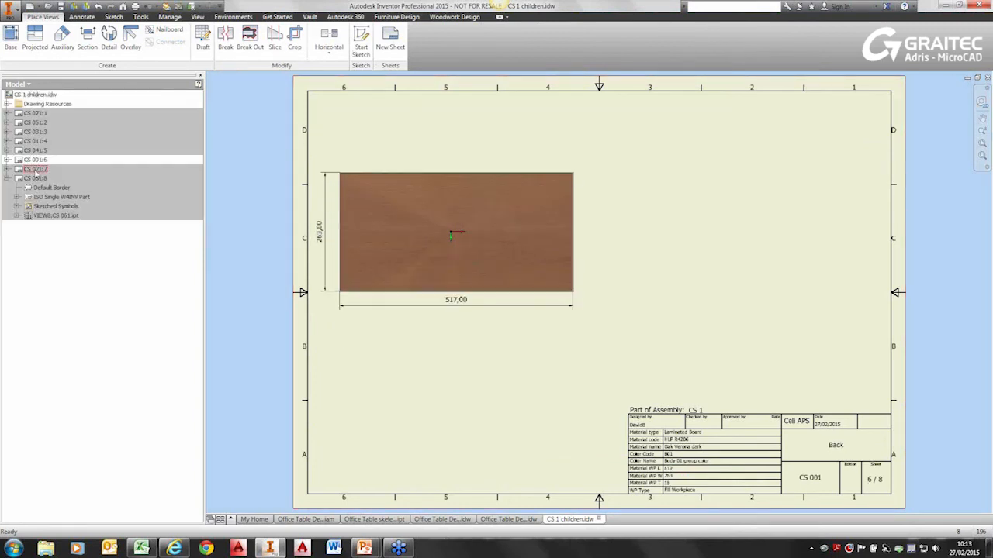
double_click(36, 169)
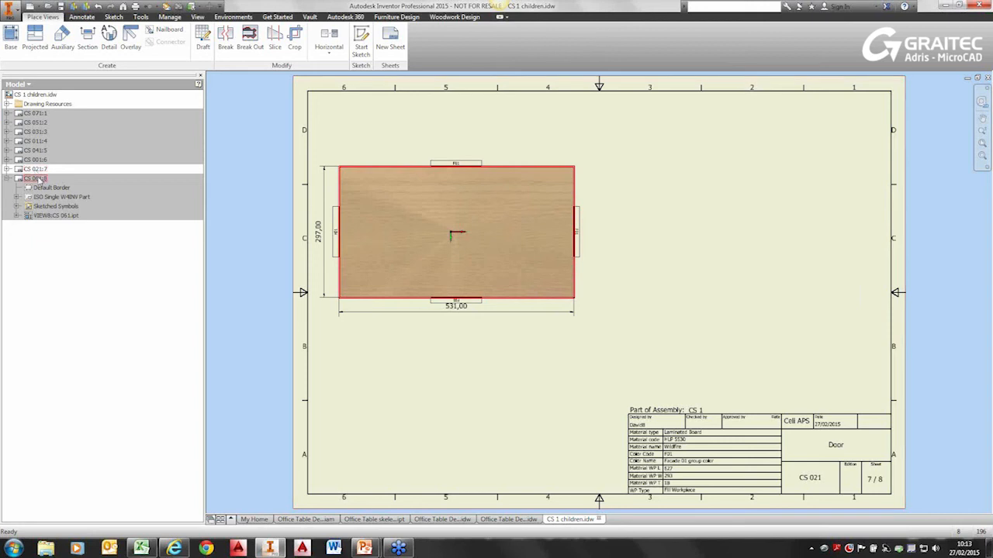
double_click(35, 178)
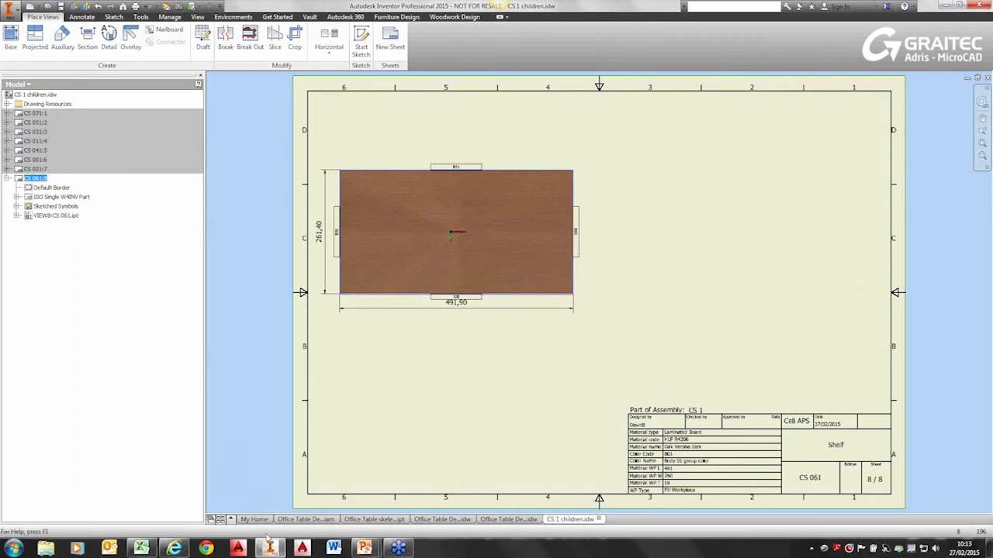
Return to the Office Table Demo2 children drawing to view its whole sheet, and bring up the complete Office Table Demo2.iam assembly.
left_click(492, 519)
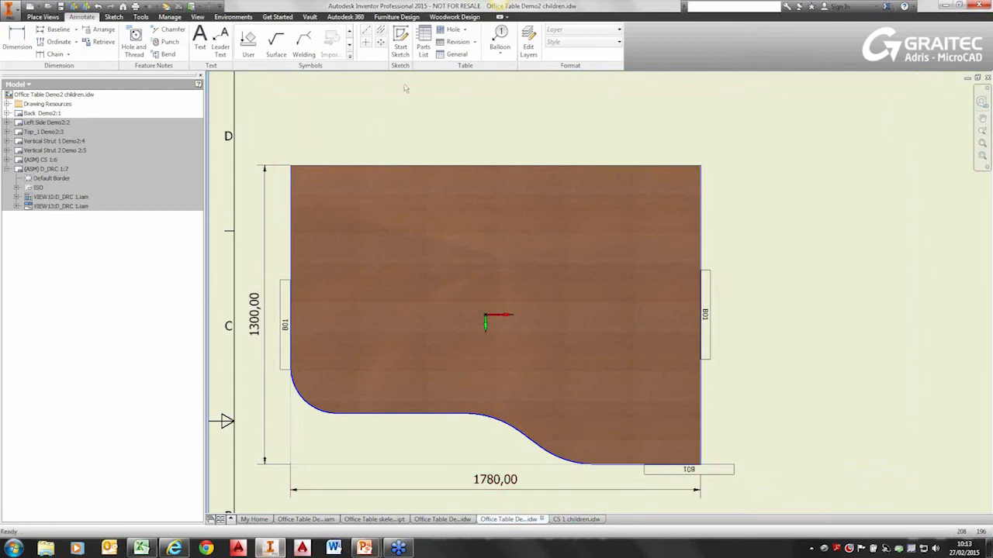
middle_click(419, 117)
middle_click(419, 118)
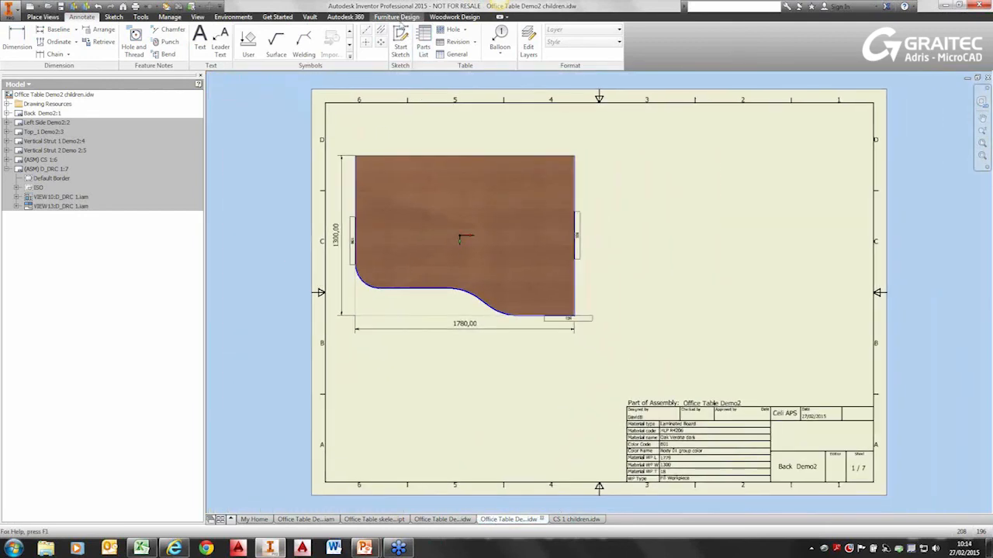
left_click(315, 520)
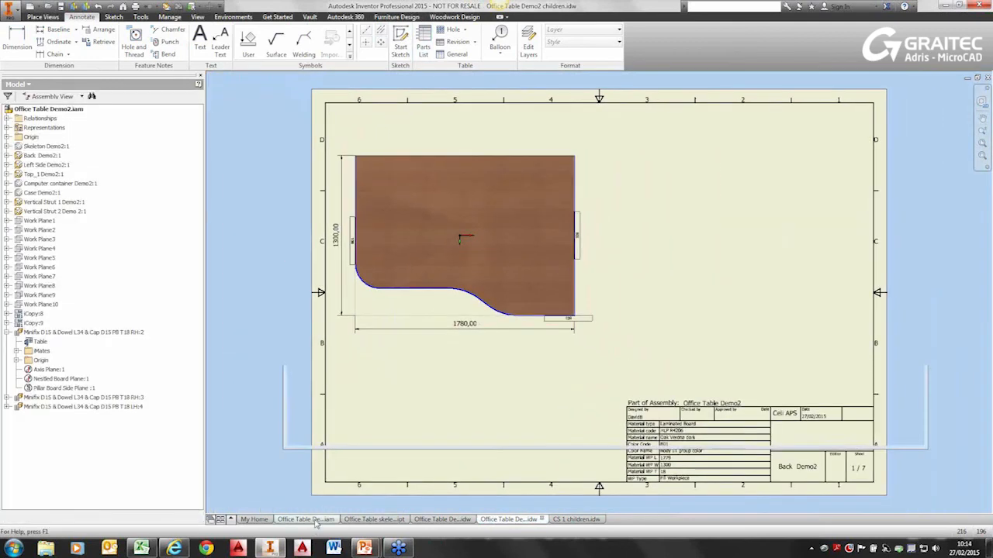
middle_click(314, 292)
middle_click(313, 292)
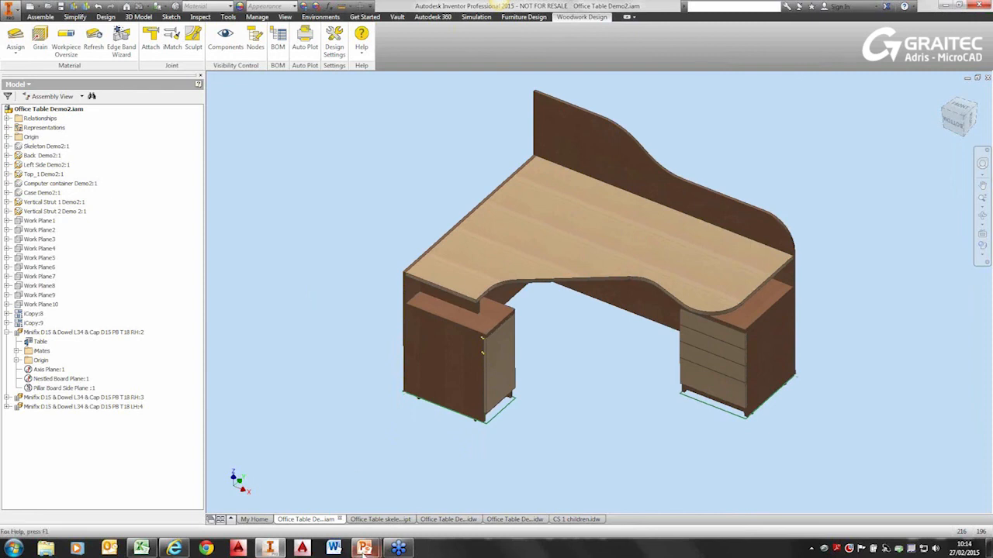
Switch to the Woodwork for Inventor presentation in PowerPoint and resume its slide show at the Live Demo slide.
mouse_move(364, 548)
left_click(332, 518)
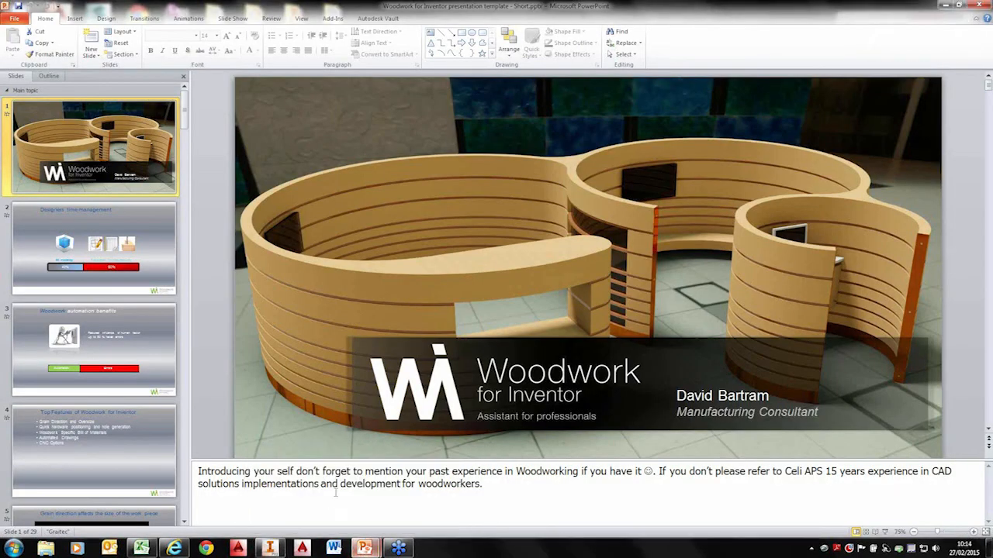
scroll(307, 332, "down", 2)
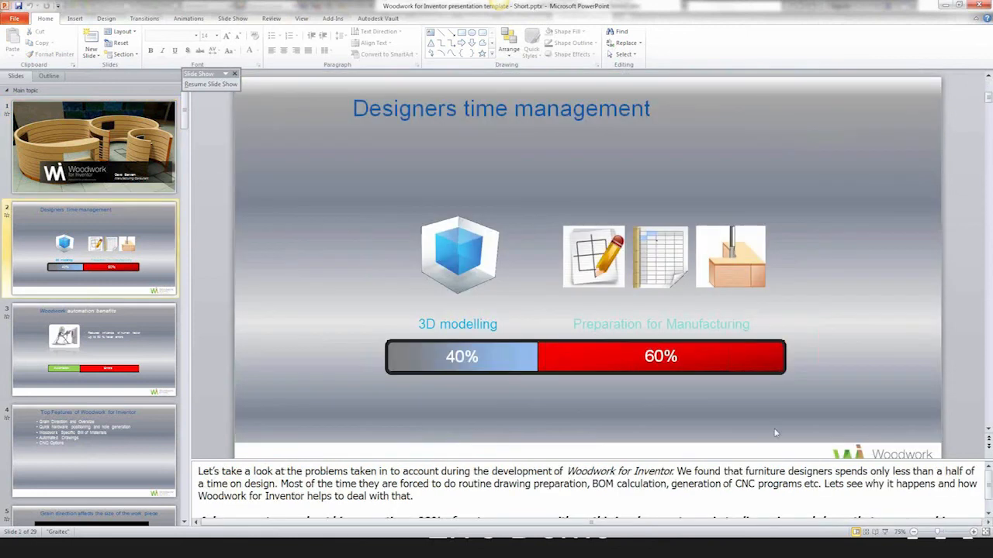
left_click(885, 532)
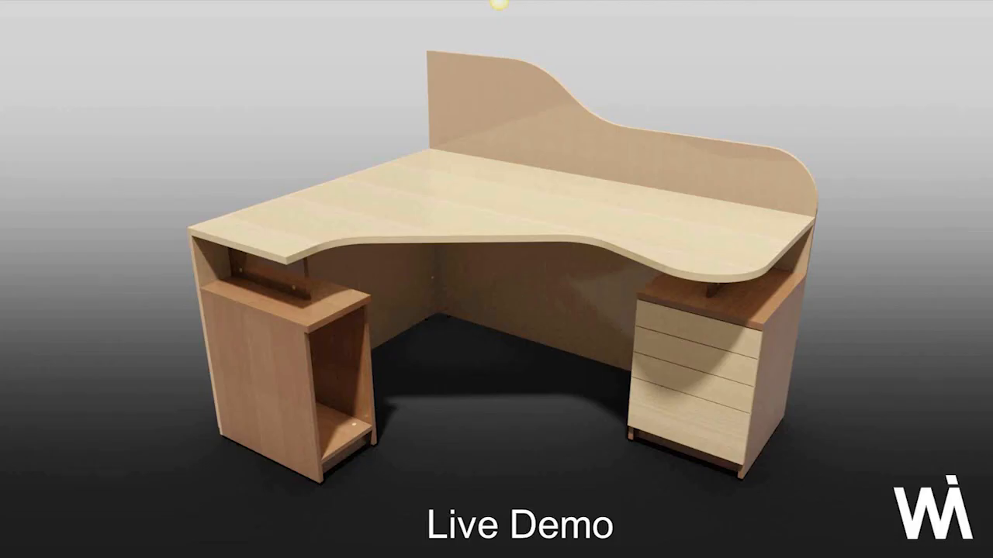